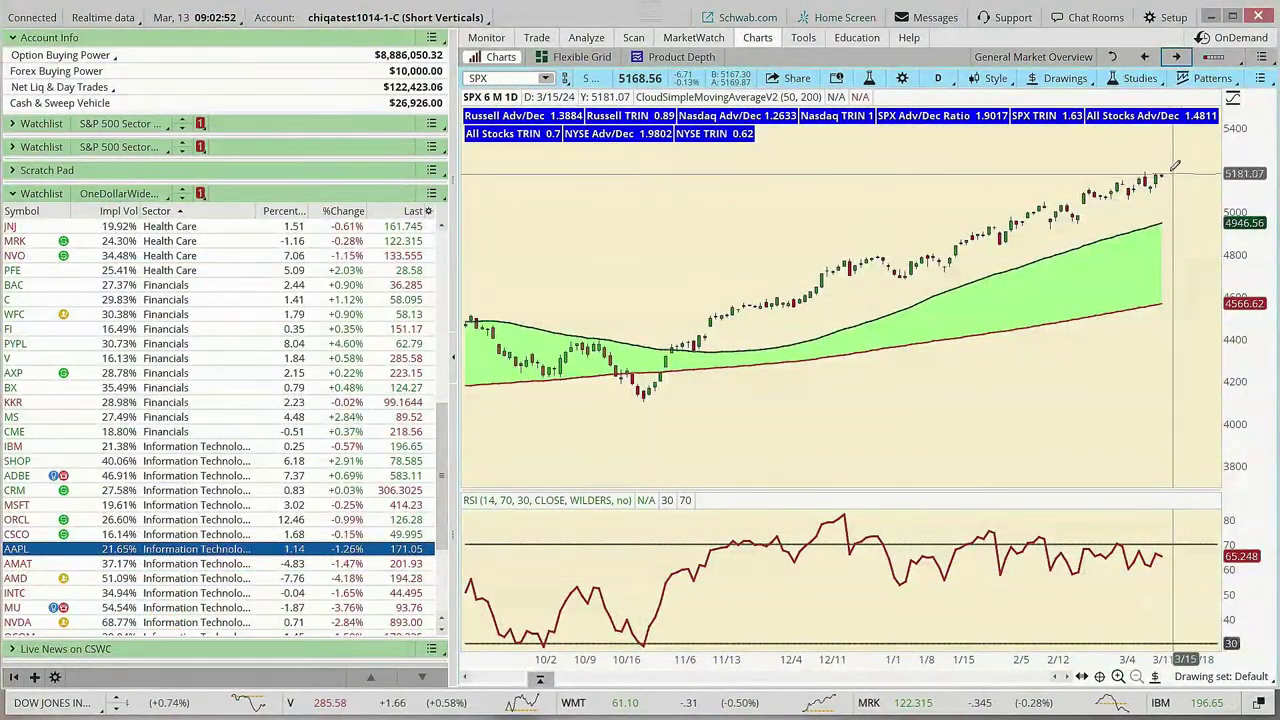
# Review the General Market Overview charts for SPX, NDX and RUT in sequence, advancing through to the AAPL chart
pyautogui.click(1179, 60)
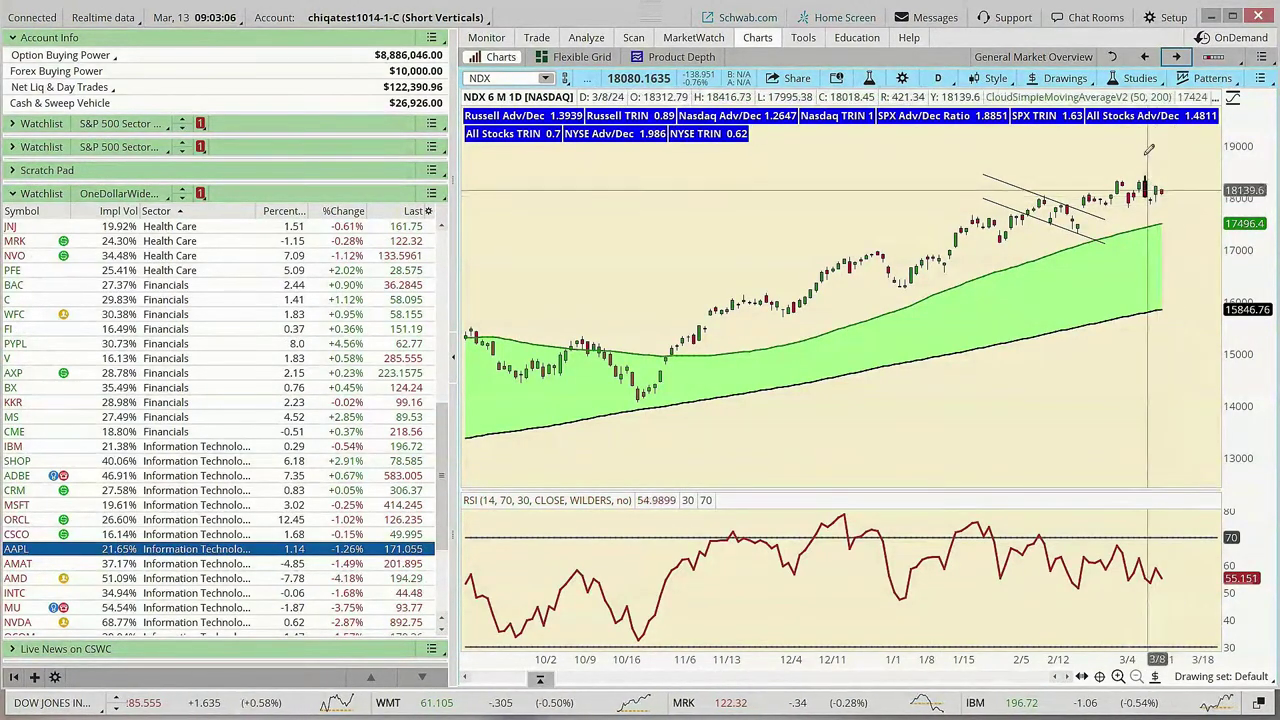
pyautogui.click(1177, 57)
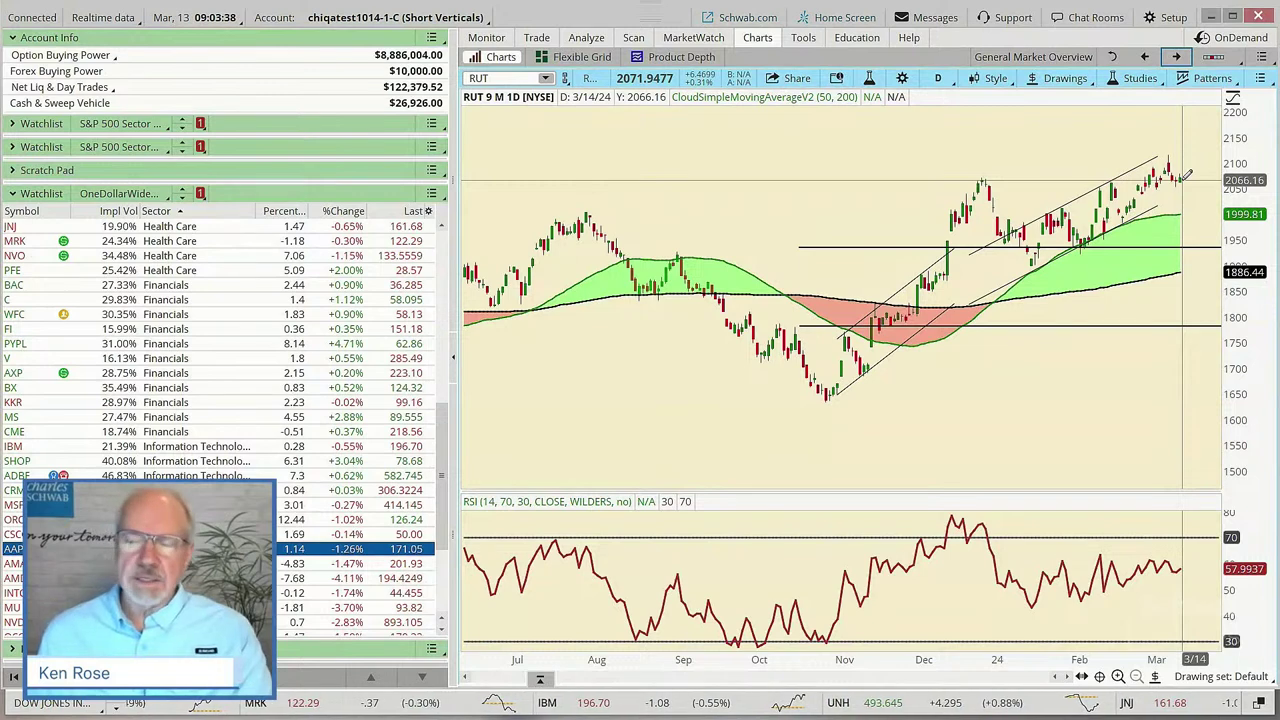
pyautogui.click(1176, 56)
pyautogui.click(1176, 56)
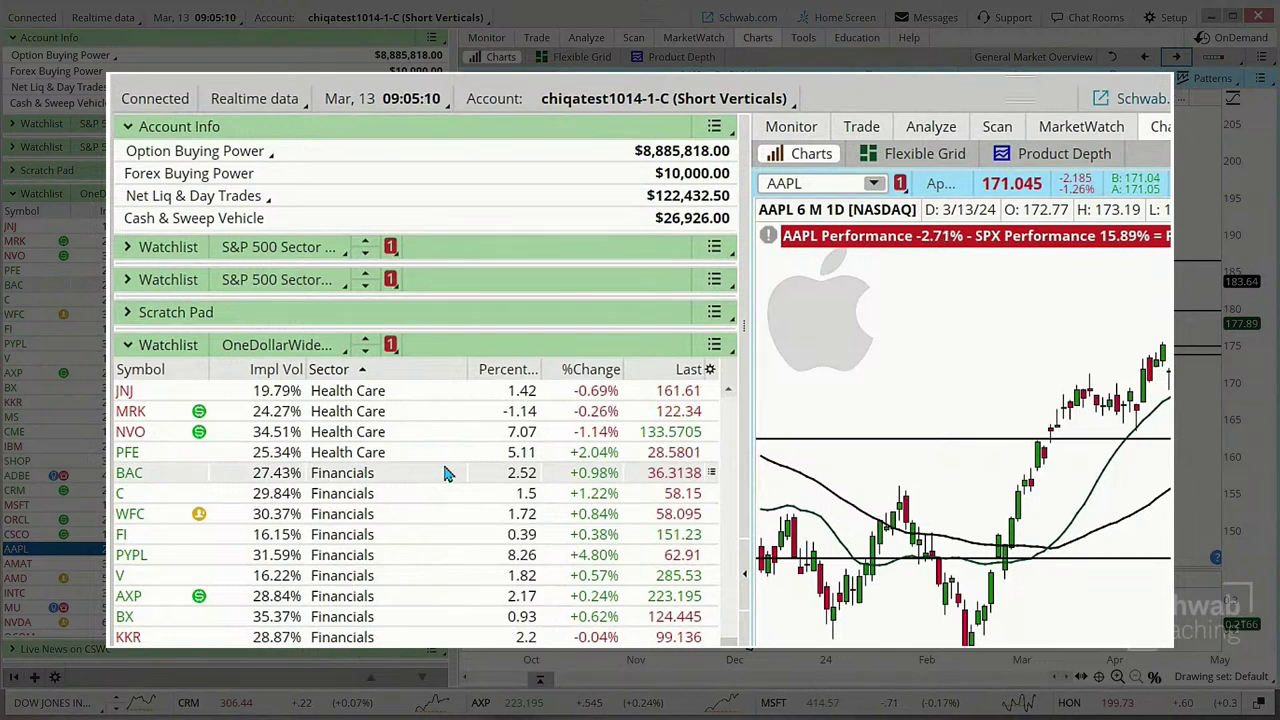
# Open the BAC chart from the watchlist and draw Fibonacci levels between about $34.24 and the late-October low at about $27.96
pyautogui.click(155, 474)
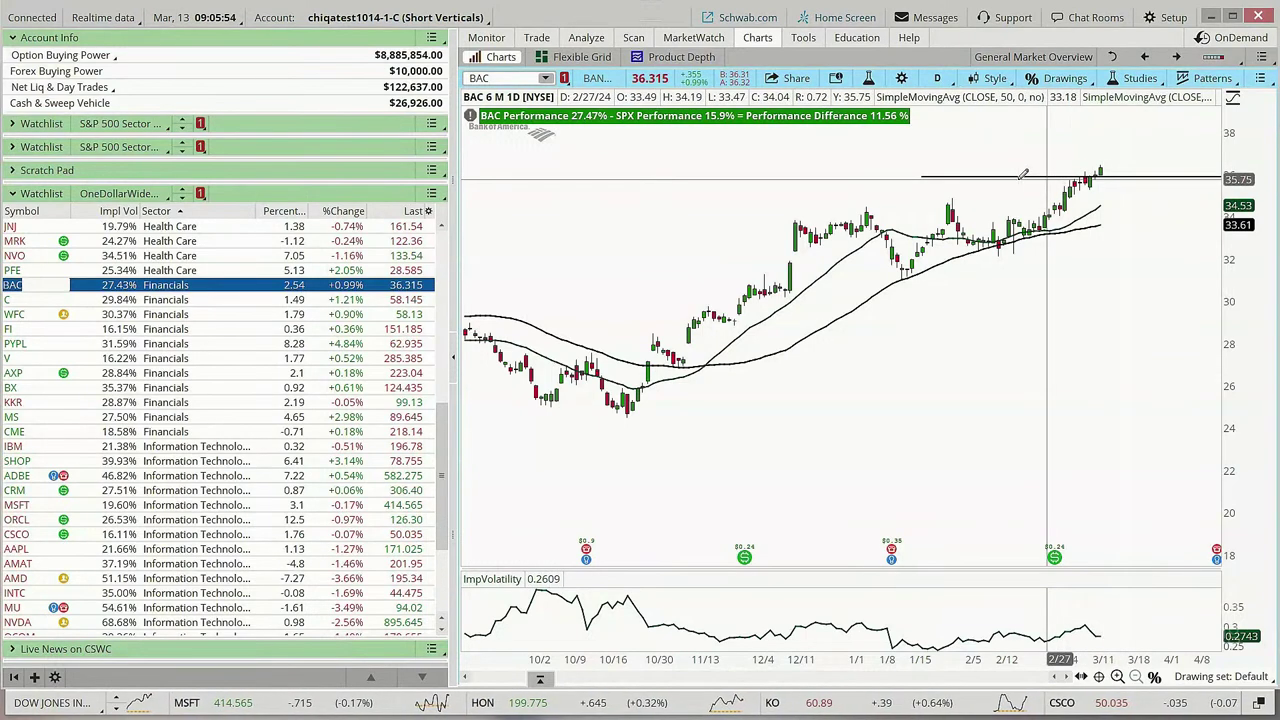
pyautogui.click(852, 211)
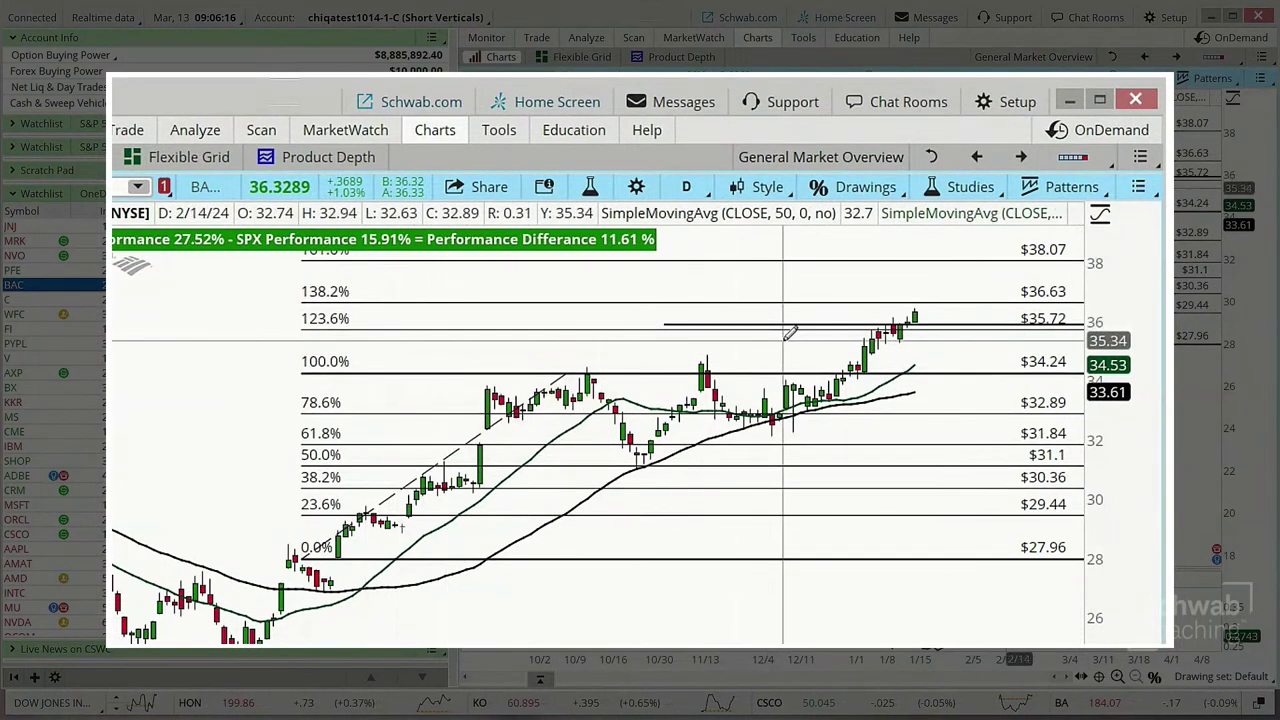
pyautogui.moveTo(802, 324)
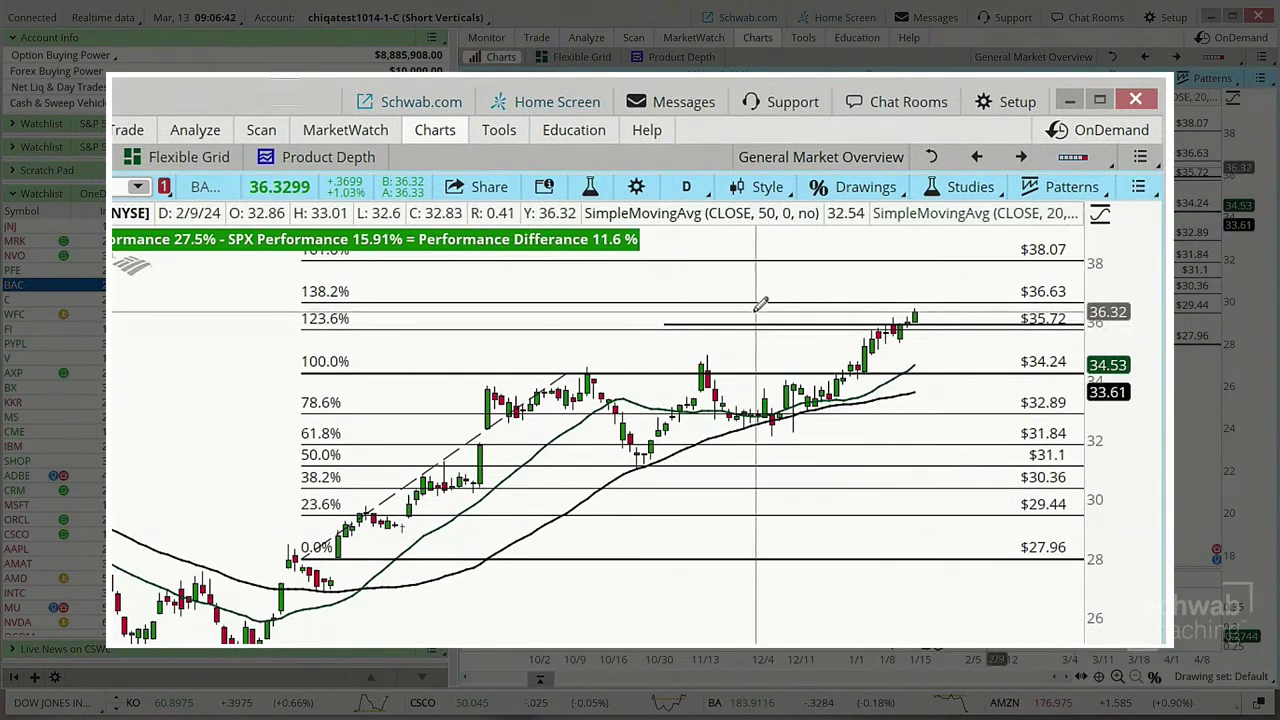
# Open the BAC option chain for trading and delete the leftover PYPL put vertical order
pyautogui.click(128, 134)
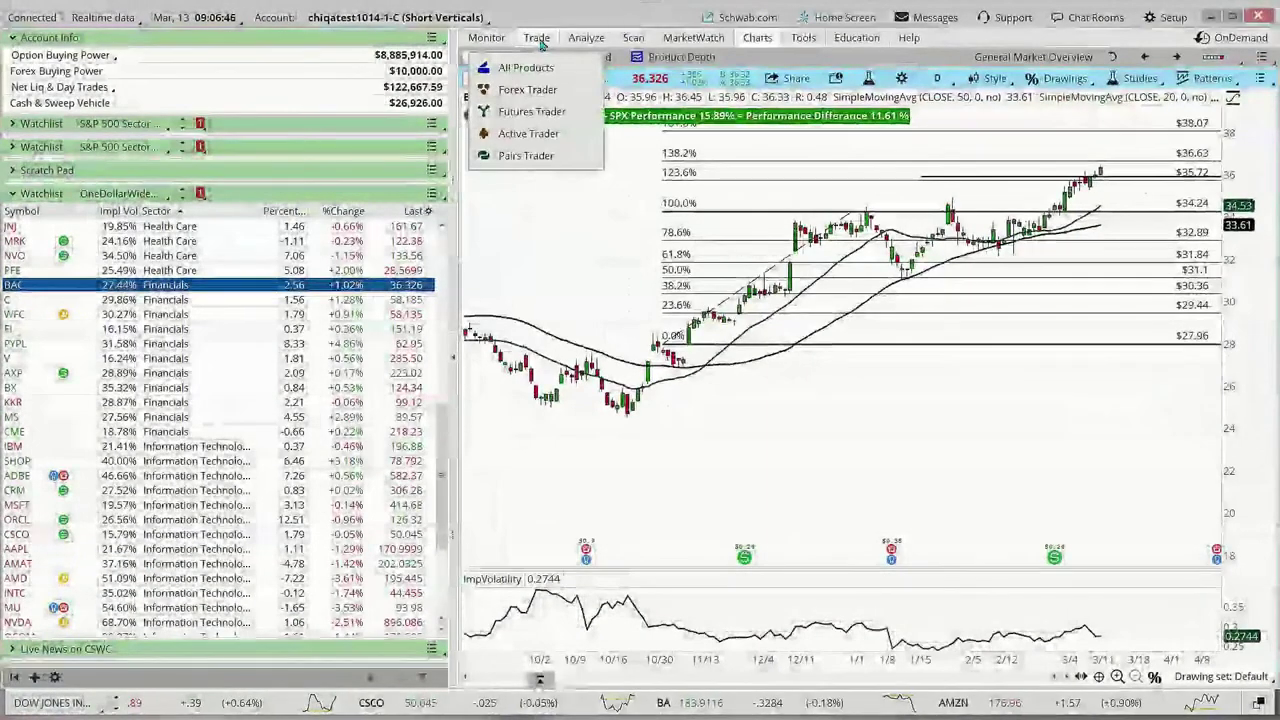
pyautogui.click(545, 67)
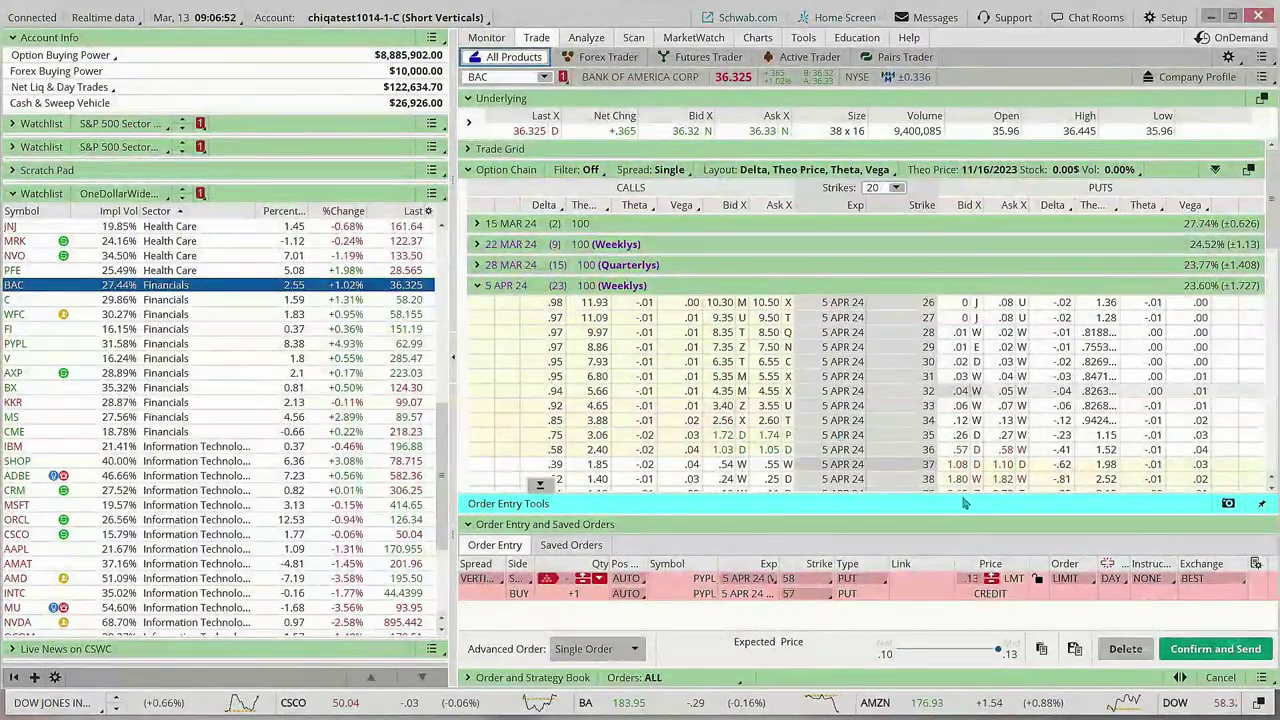
pyautogui.click(1110, 648)
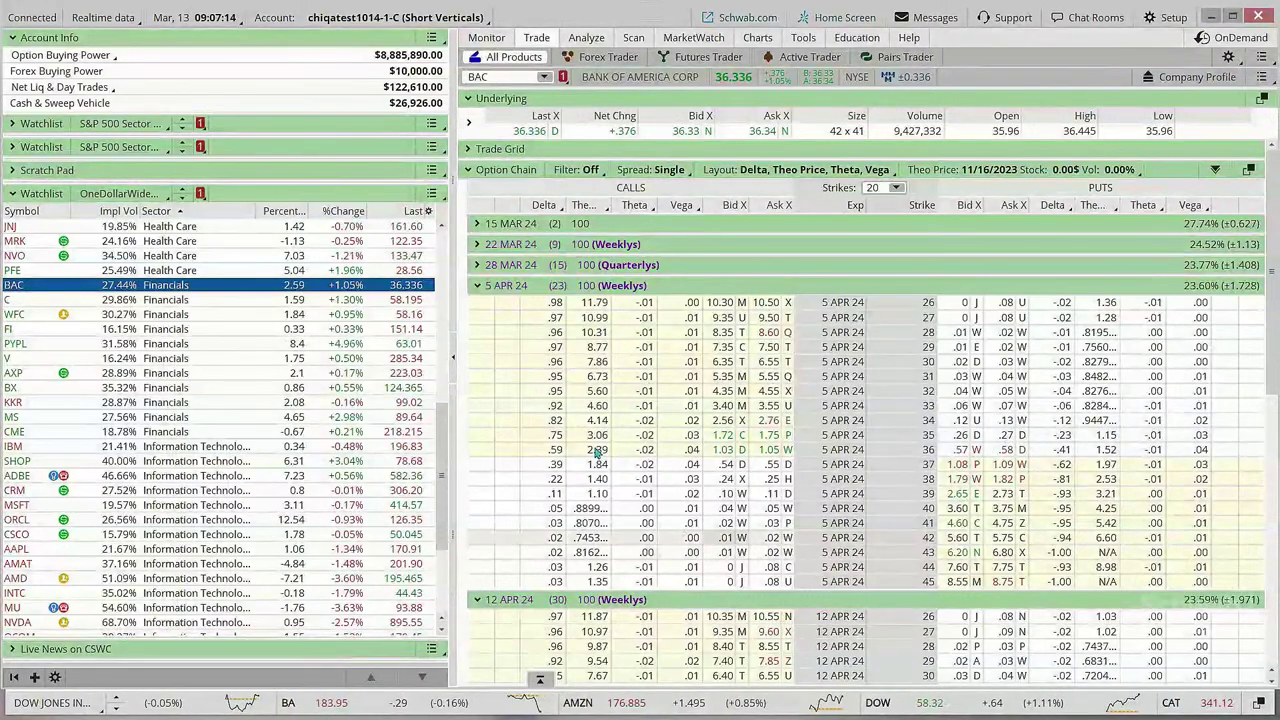
# Collapse the 5 APR 24 expiration and create a short BAC put vertical for 12 APR 24, selling the 35 and buying the 34 strike
pyautogui.click(479, 288)
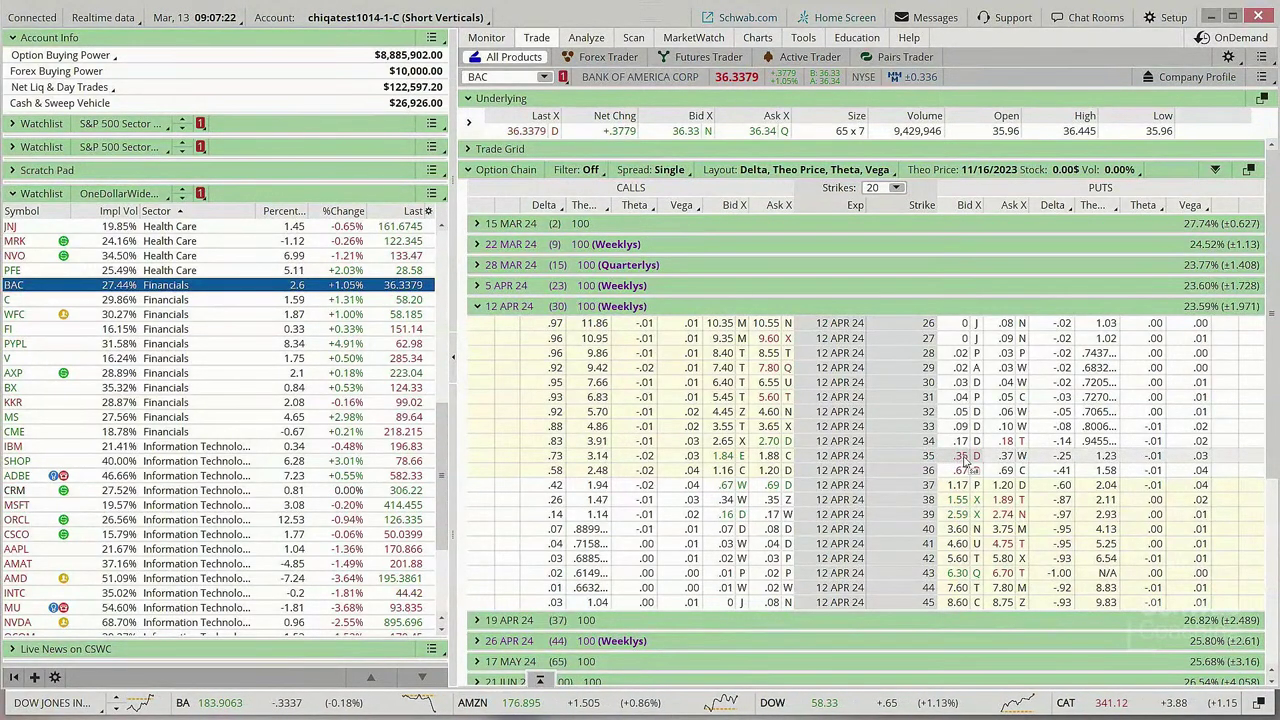
pyautogui.rightClick(964, 458)
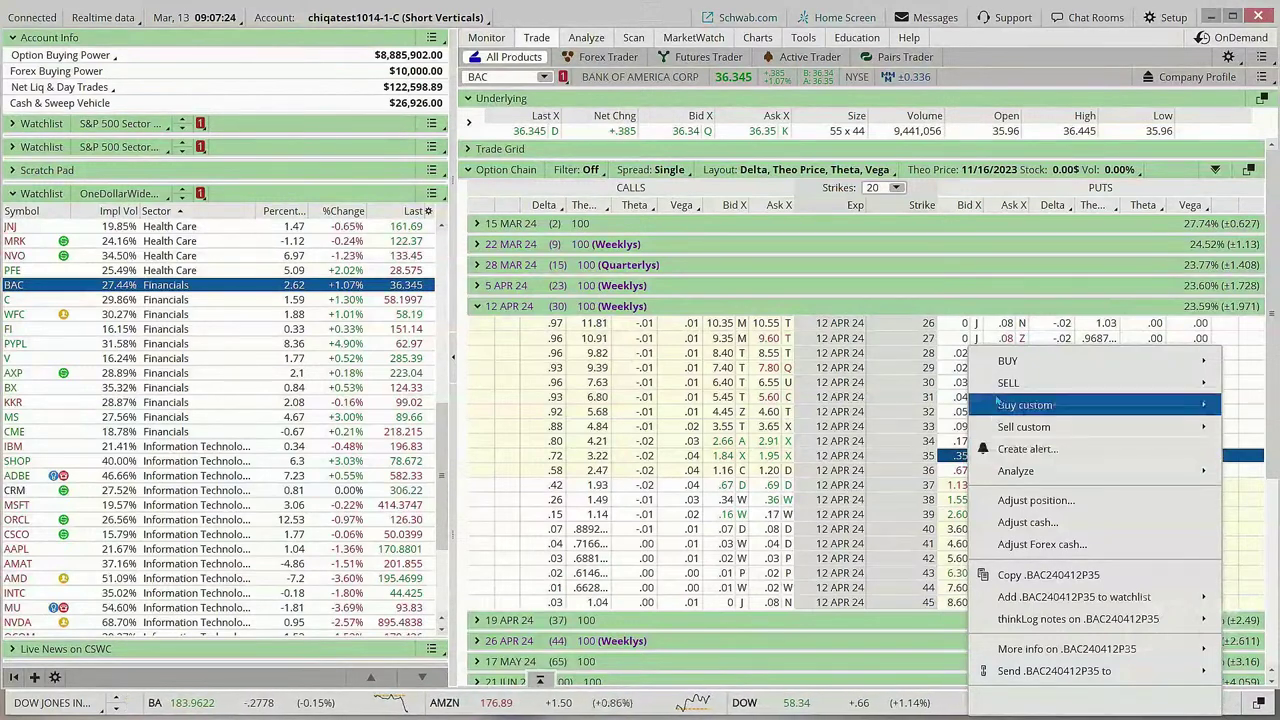
pyautogui.moveTo(1005, 382)
pyautogui.moveTo(847, 372)
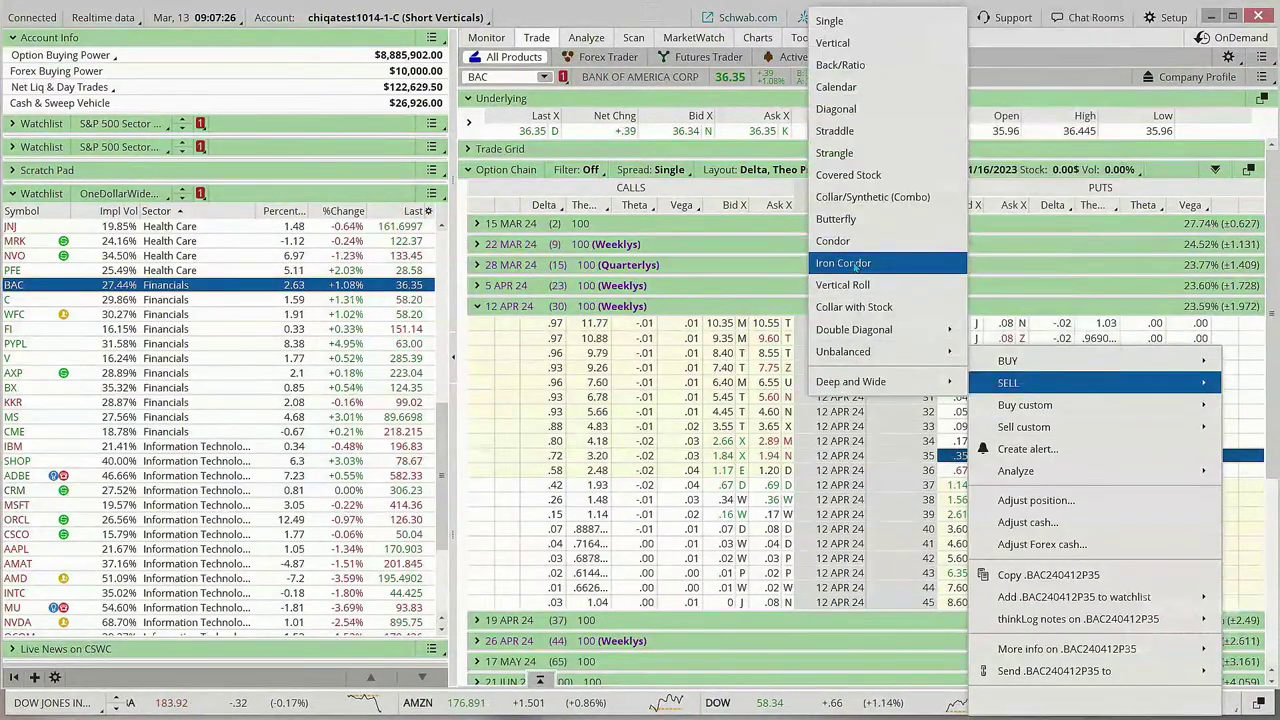
pyautogui.click(833, 43)
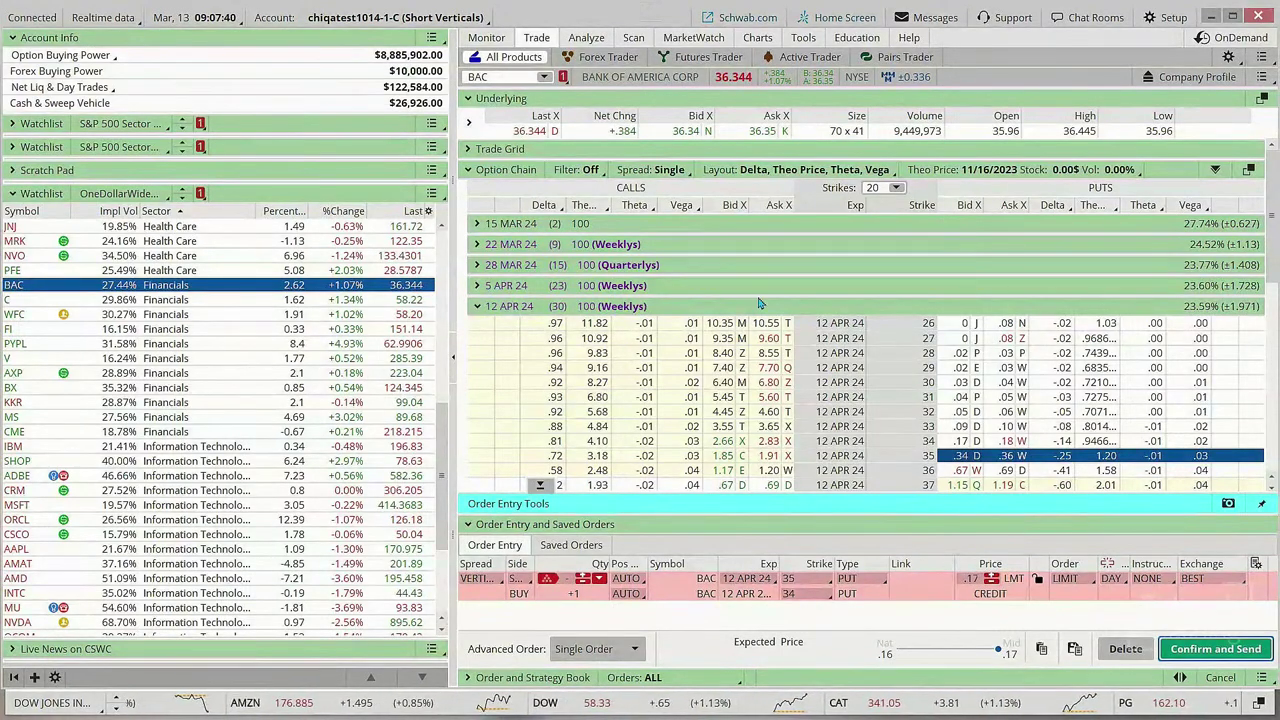
# Return to the charts, open C from the watchlist and draw Fibonacci levels between about $53.73 and about $40.99
pyautogui.click(758, 38)
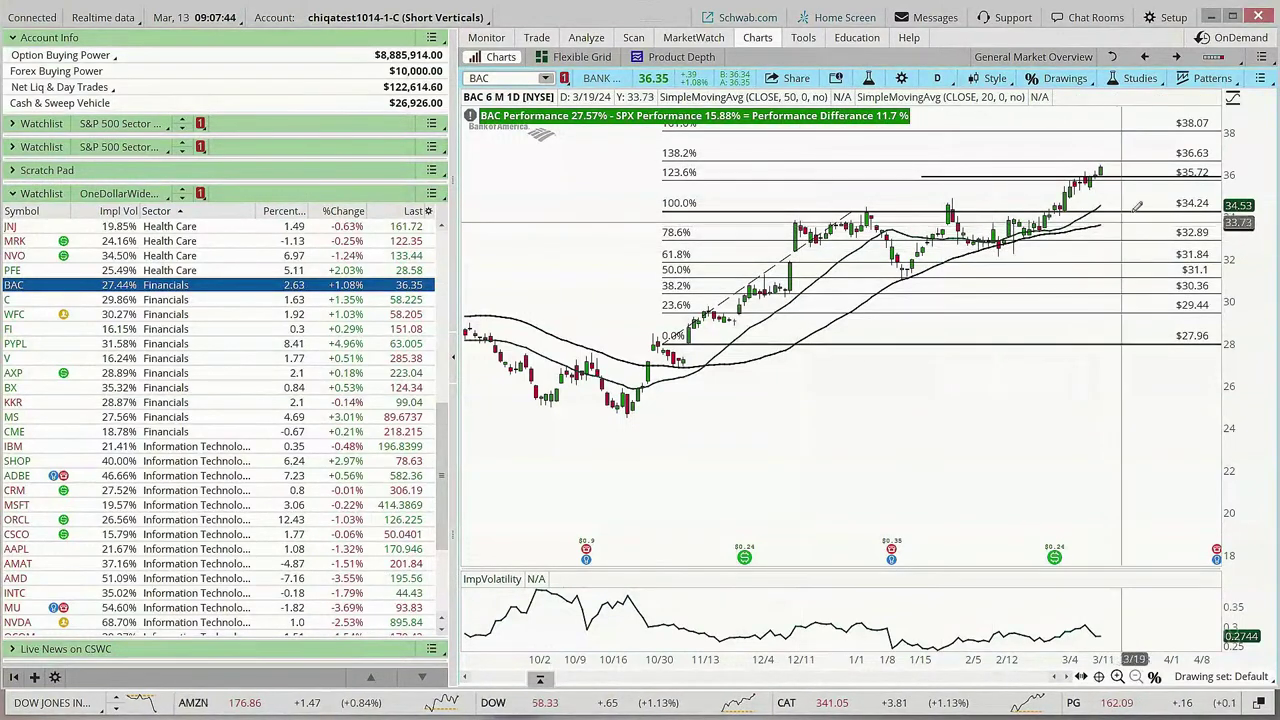
pyautogui.moveTo(1168, 172)
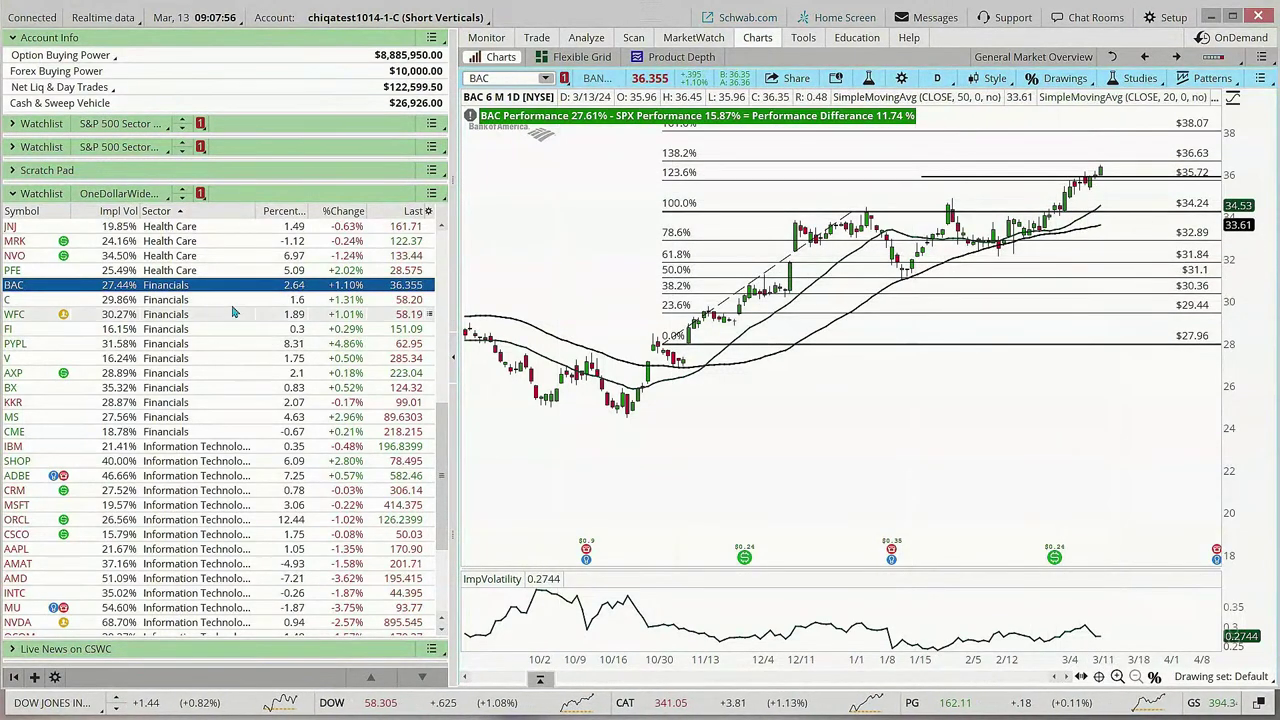
pyautogui.click(140, 299)
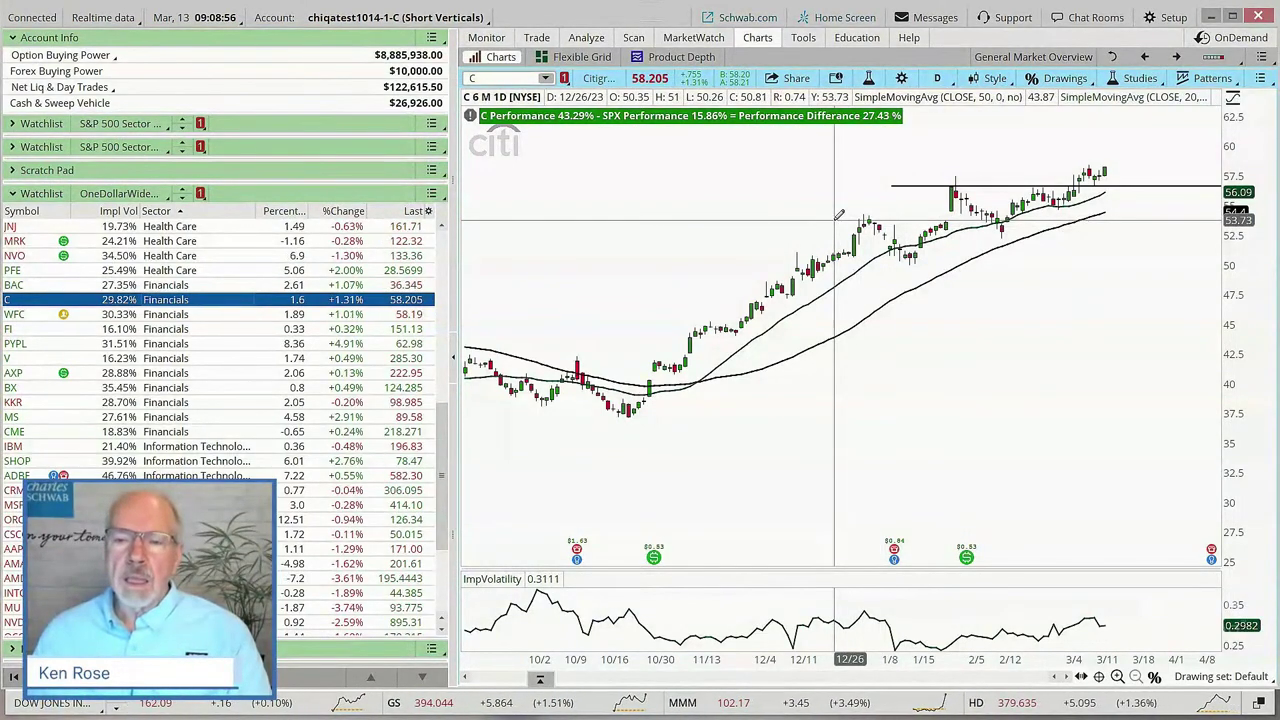
pyautogui.moveTo(835, 218); pyautogui.dragTo(638, 371)
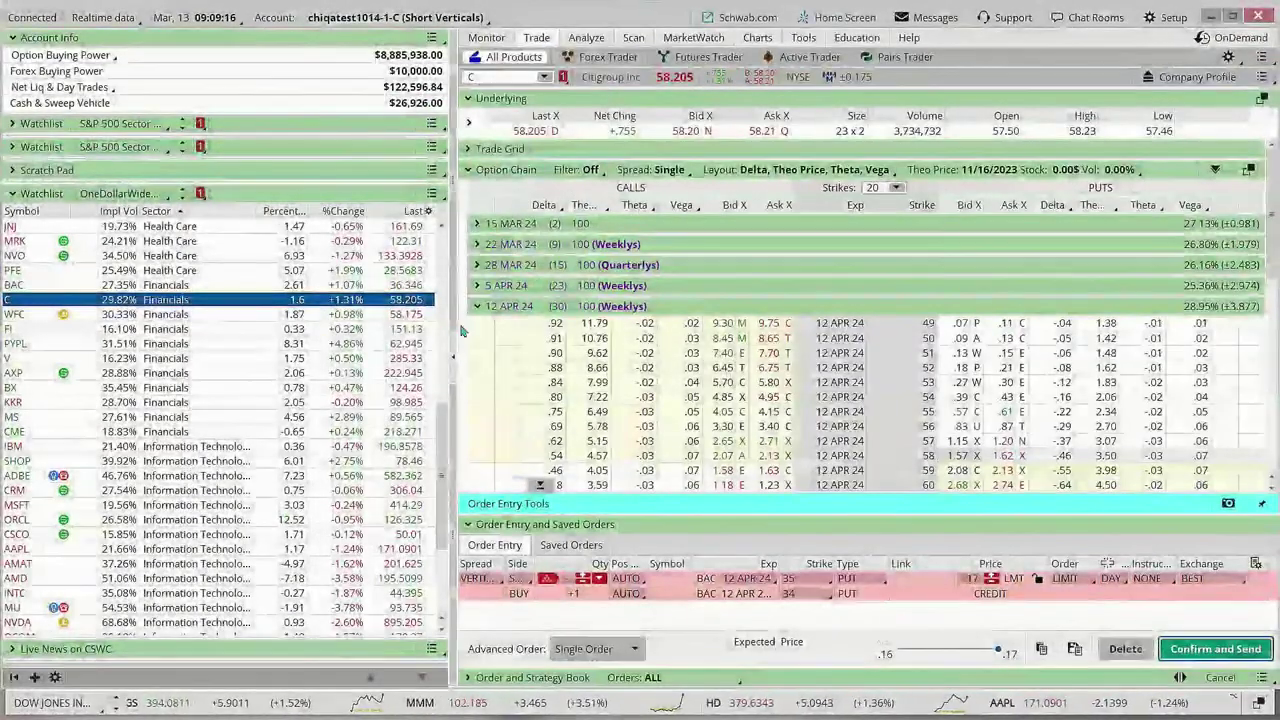
# Delete the BAC order and create a short C put vertical for 12 APR 24, selling the 56 and buying the 55 strike
pyautogui.click(1125, 650)
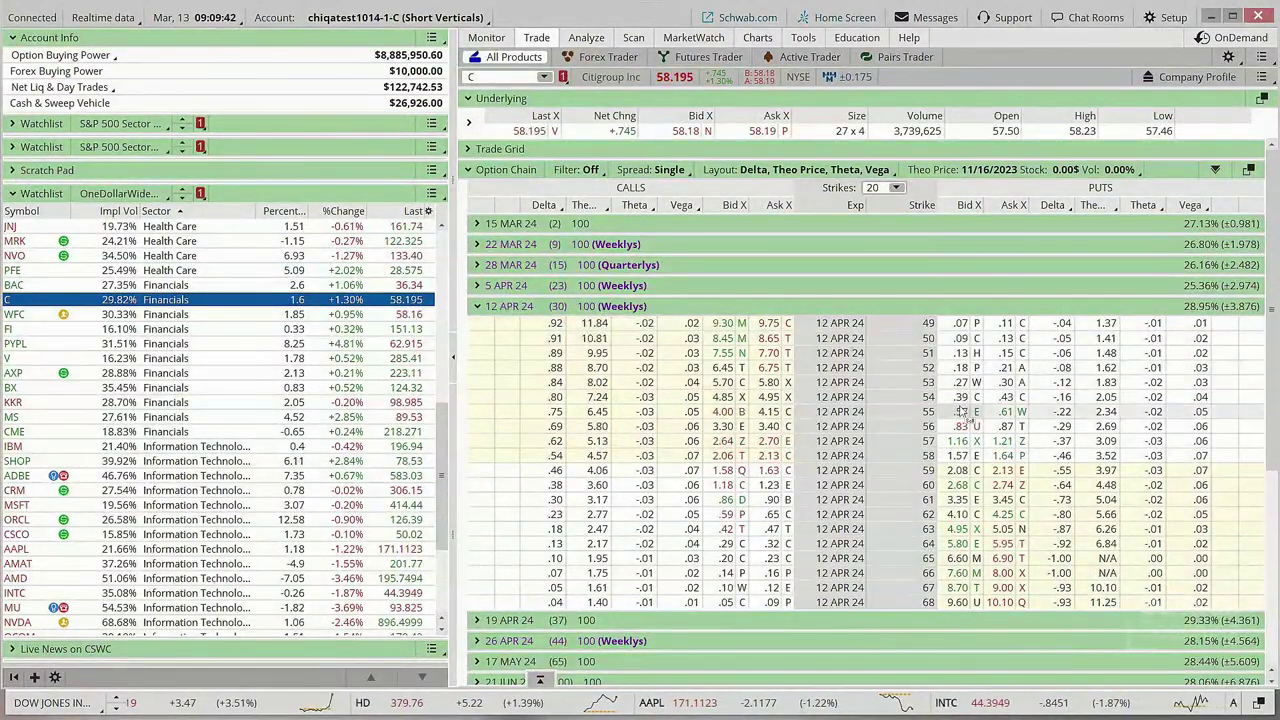
pyautogui.rightClick(966, 428)
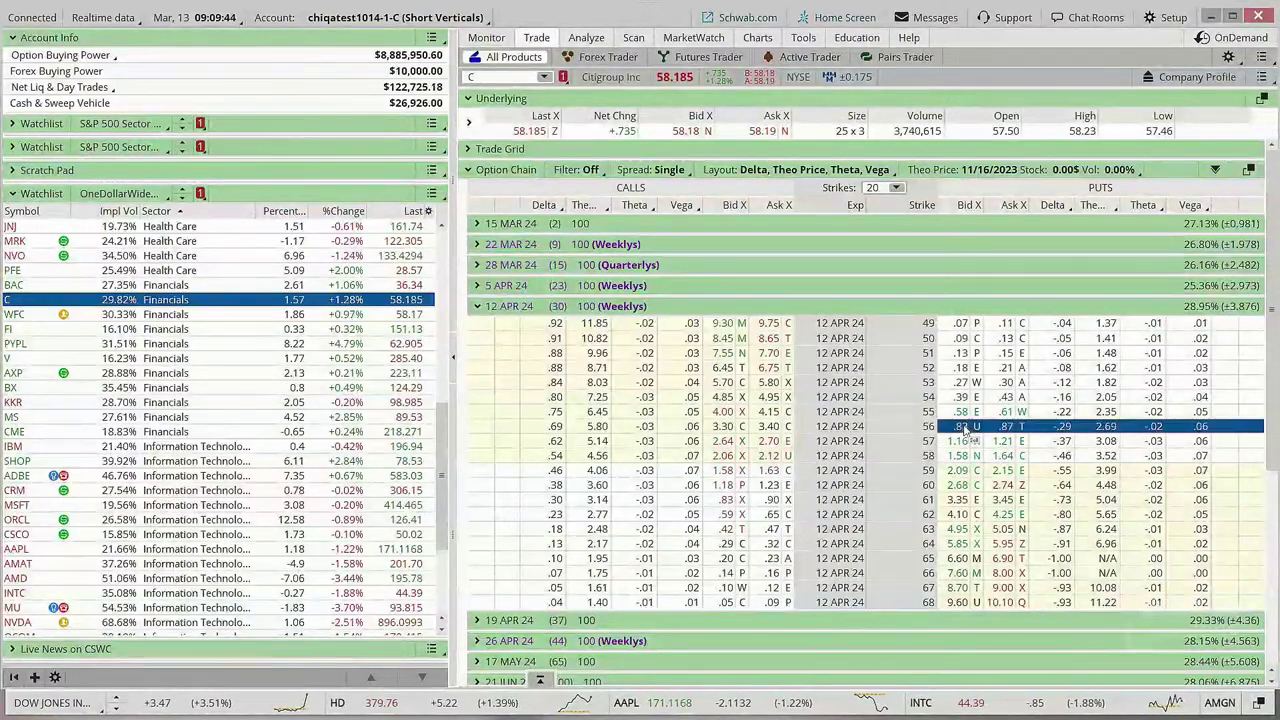
pyautogui.moveTo(1009, 385)
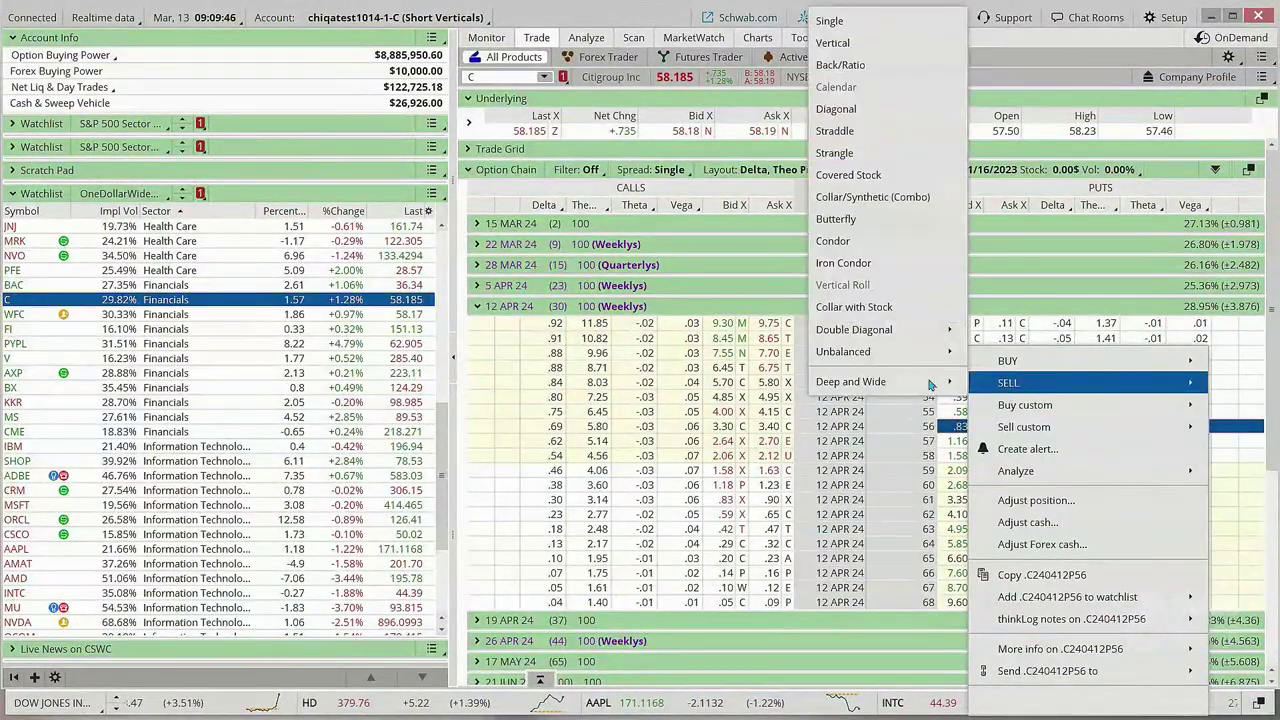
pyautogui.click(842, 45)
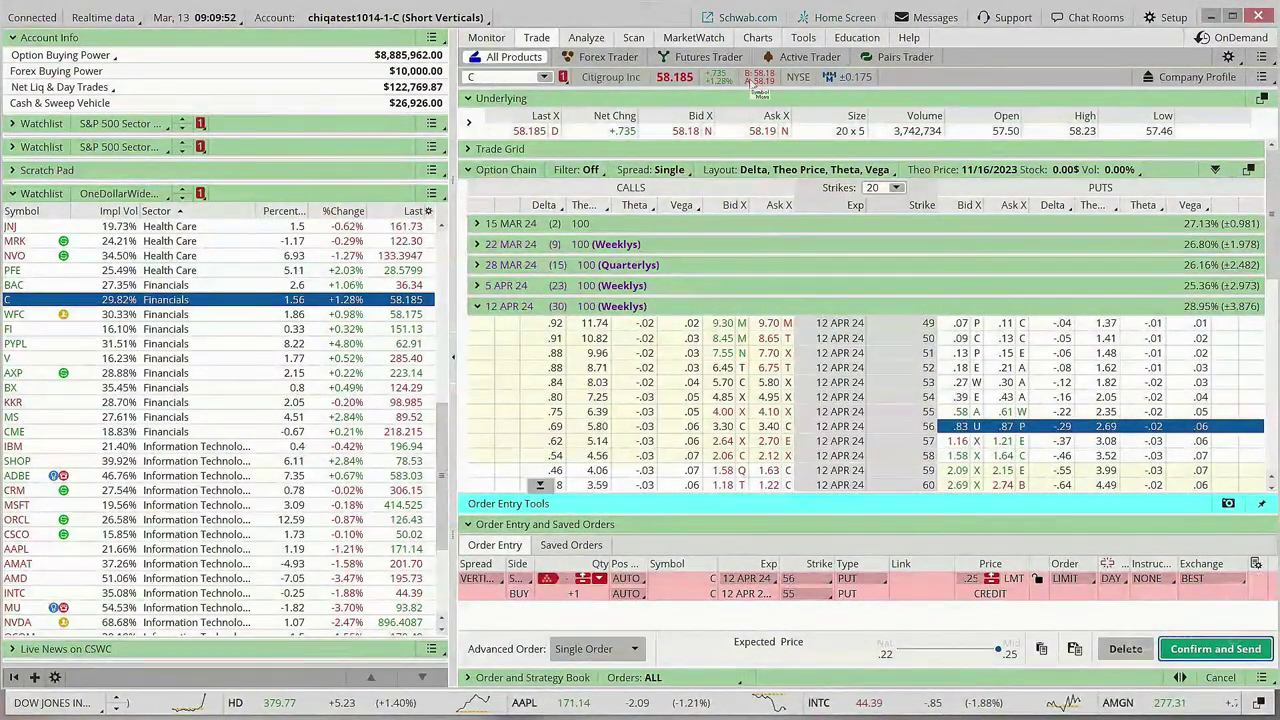
# Show the order entry below the C chart and change the put vertical to sell the 55 and buy the 54 strike
pyautogui.click(757, 38)
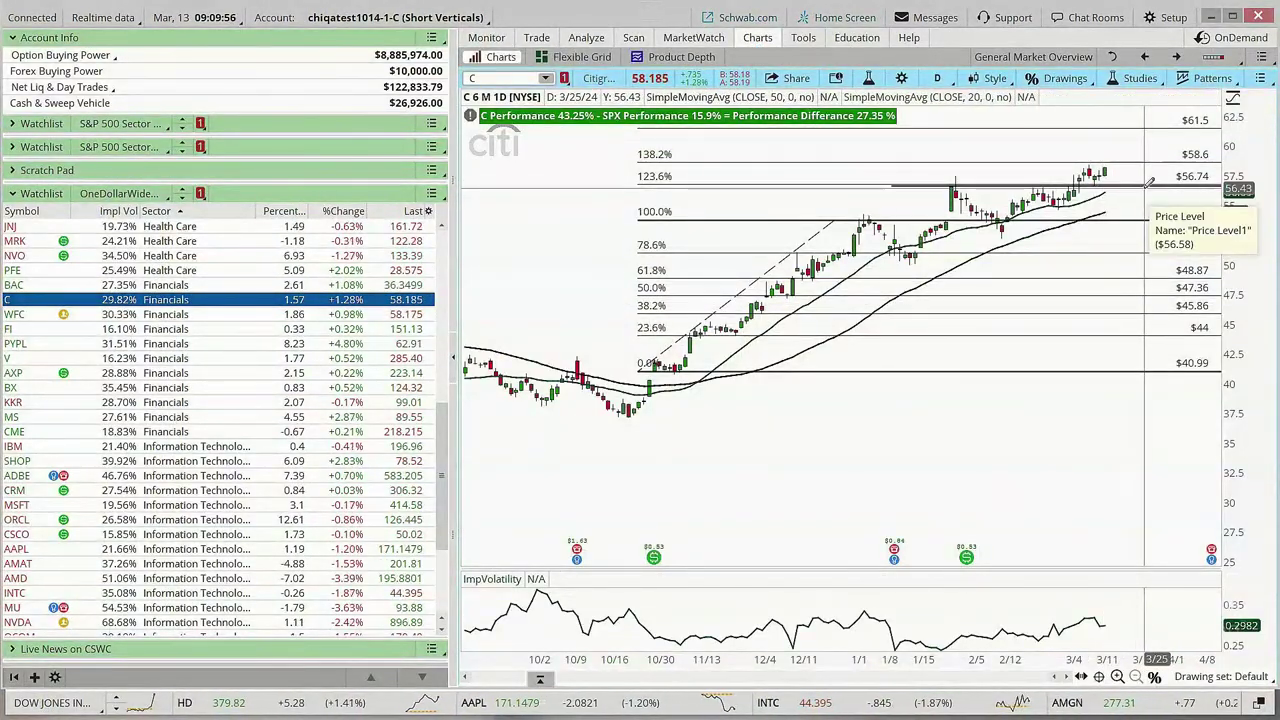
pyautogui.click(540, 681)
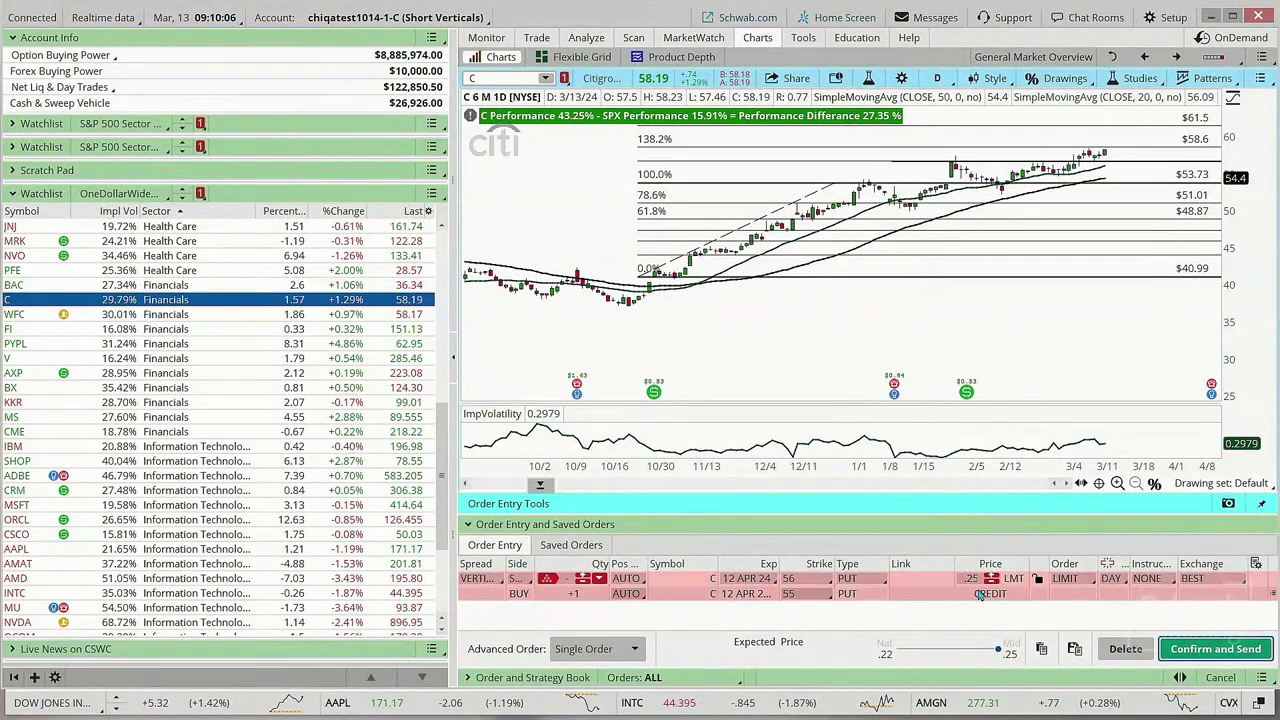
pyautogui.click(817, 583)
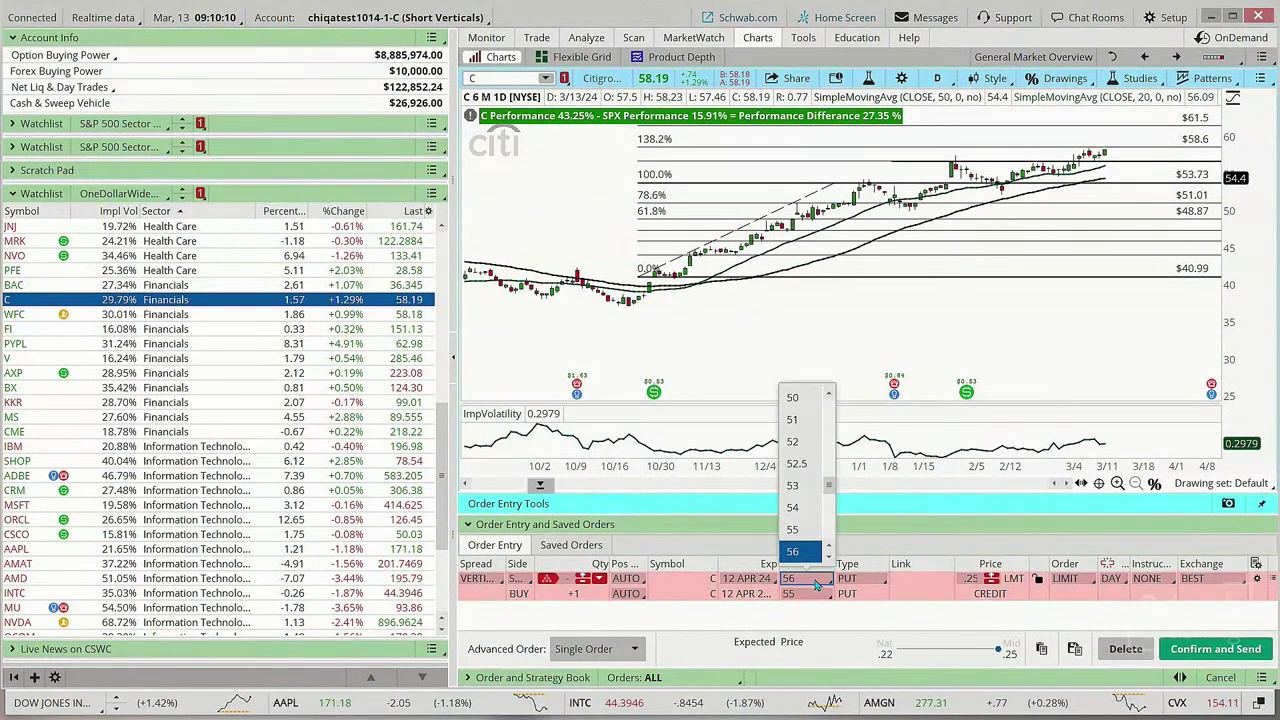
pyautogui.click(792, 529)
pyautogui.click(815, 585)
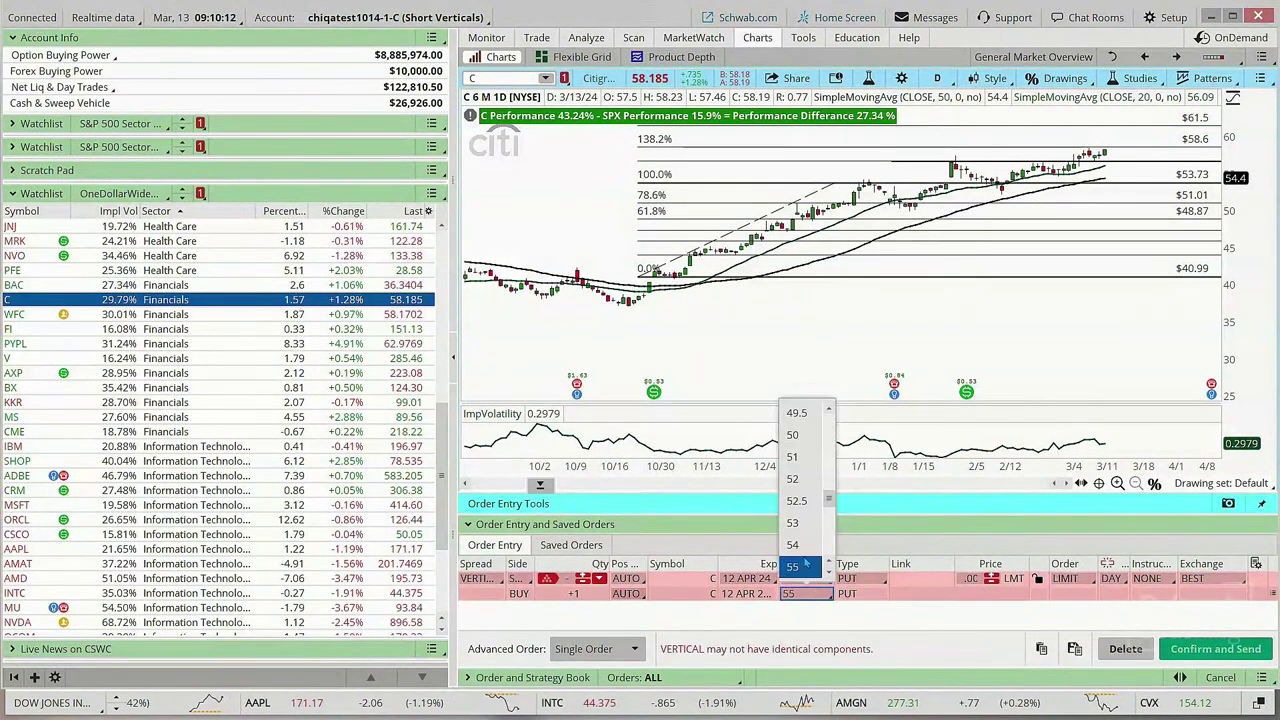
pyautogui.click(795, 545)
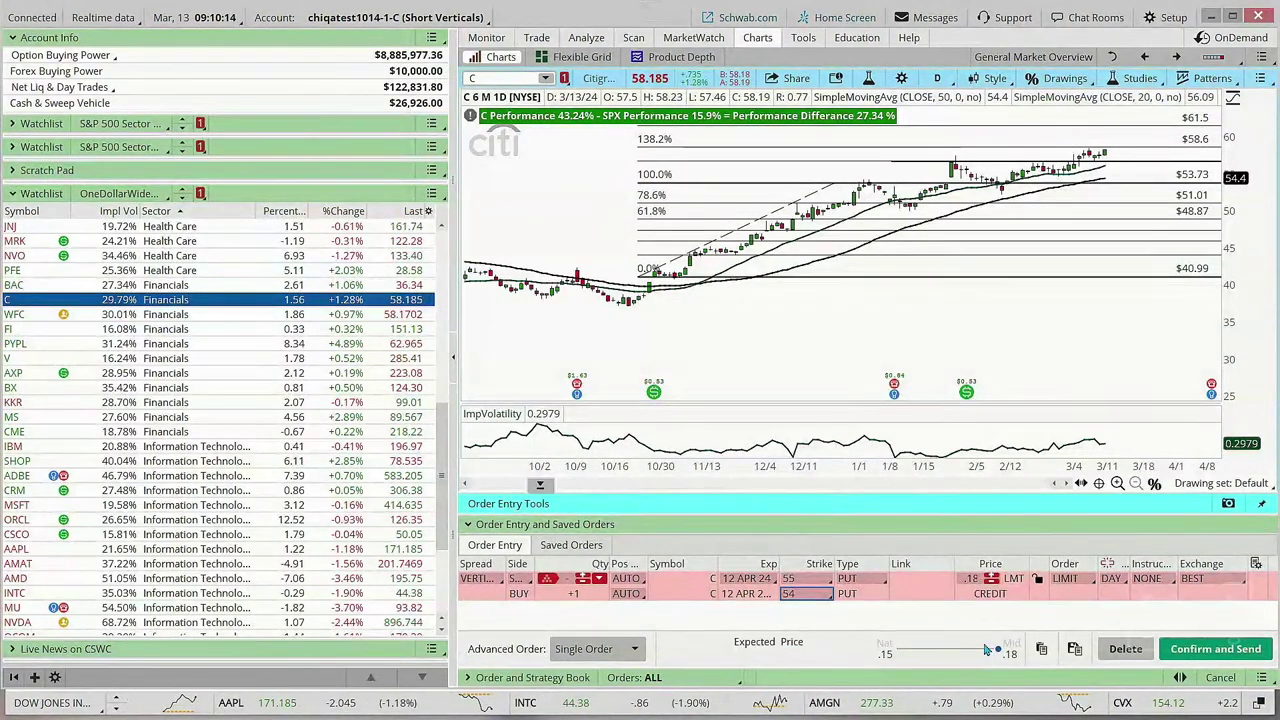
# Set the C put vertical back to selling the 56 and buying the 55 strike, and hide the order entry area
pyautogui.click(817, 580)
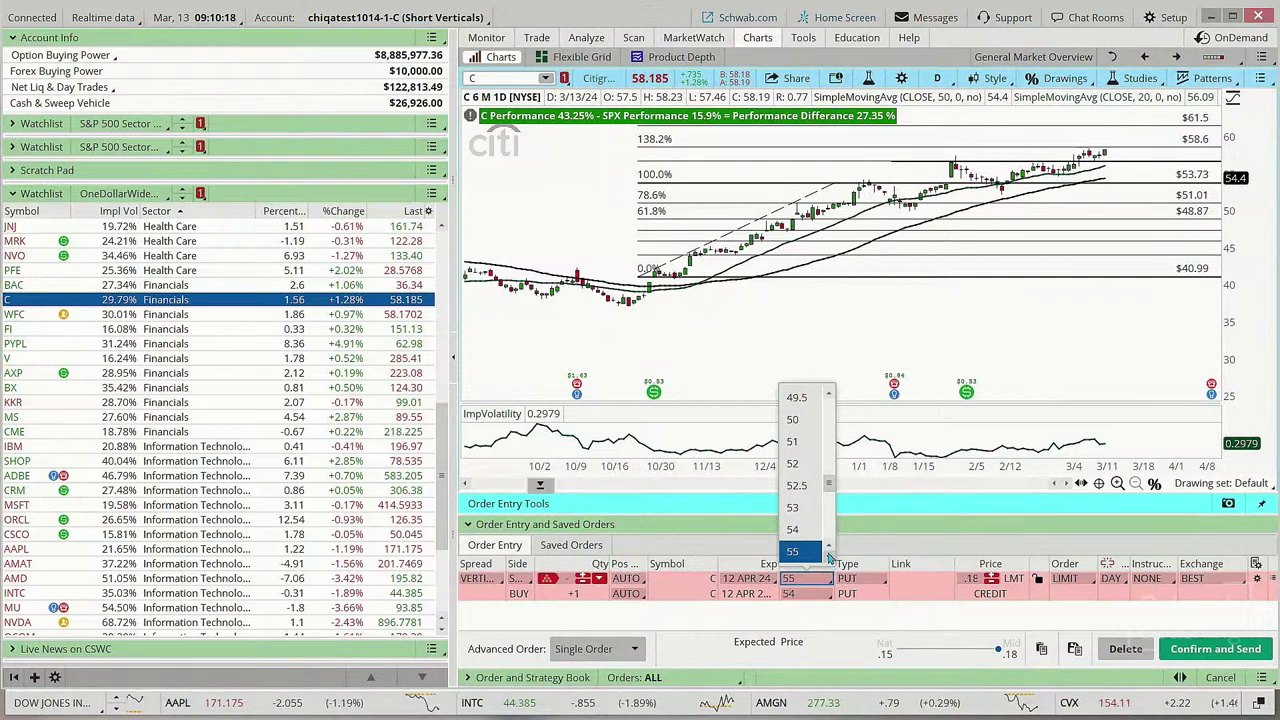
pyautogui.click(800, 552)
pyautogui.click(830, 594)
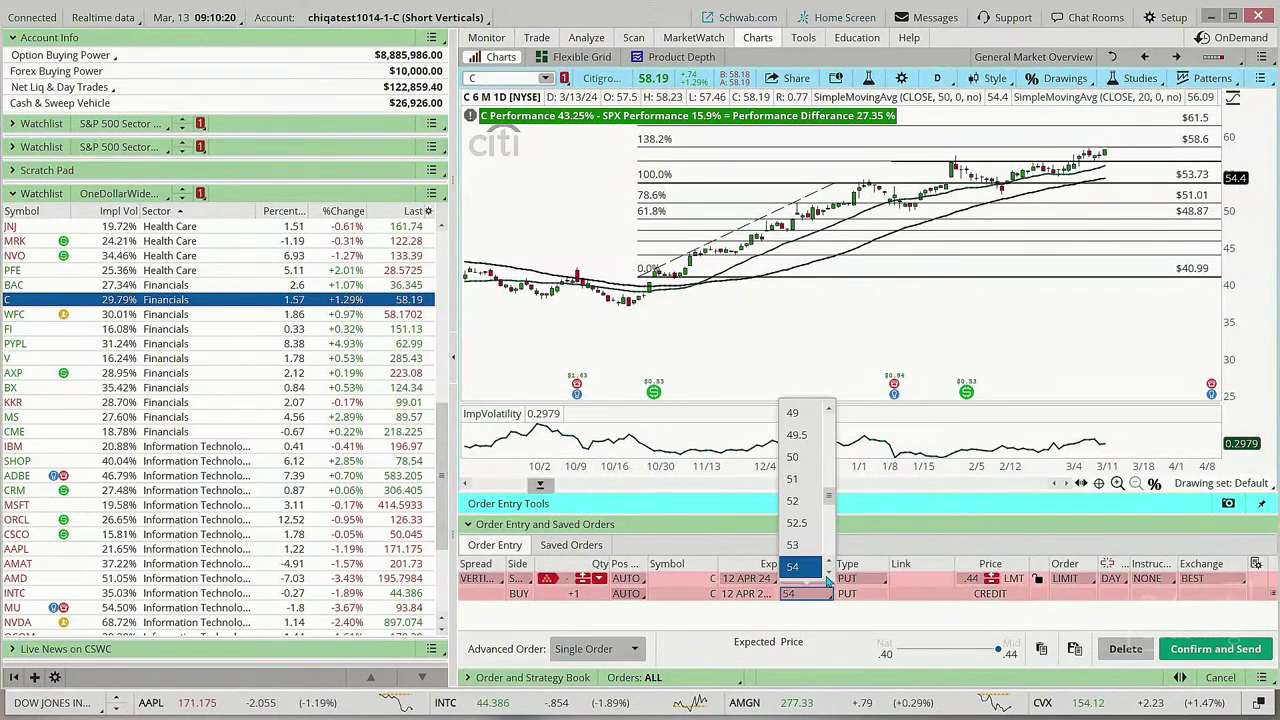
pyautogui.click(828, 578)
pyautogui.click(800, 566)
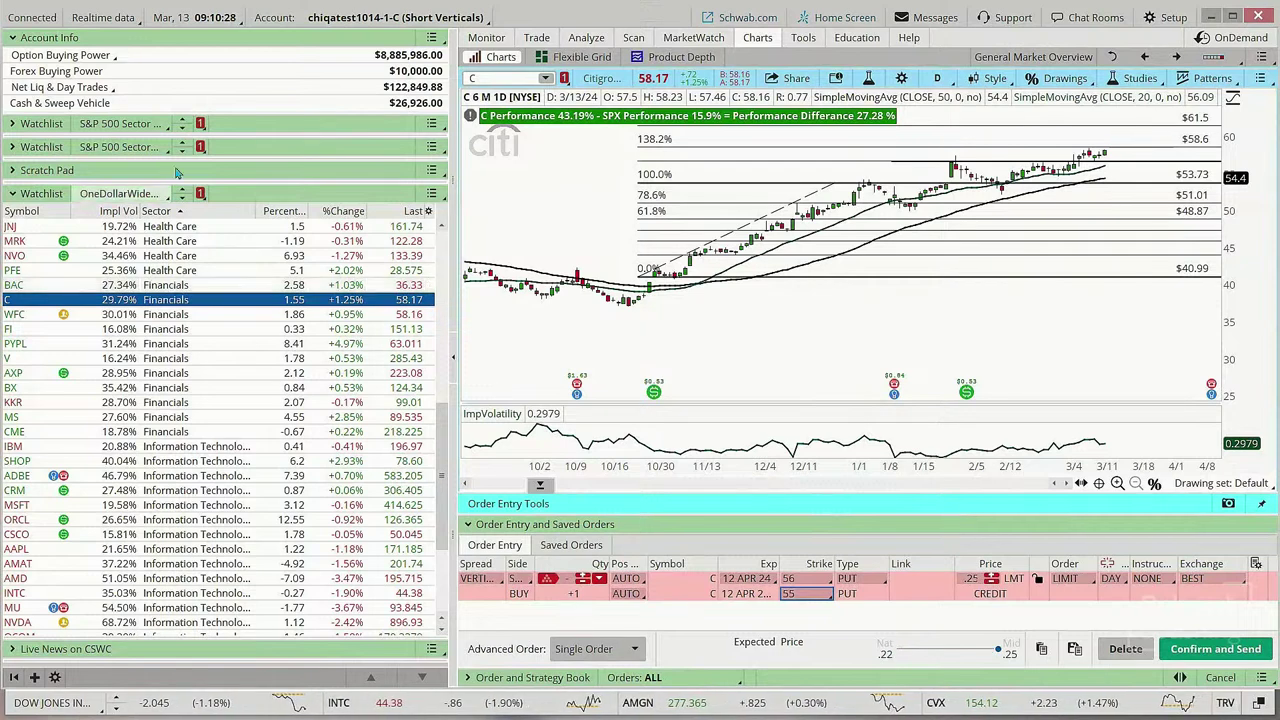
pyautogui.click(539, 487)
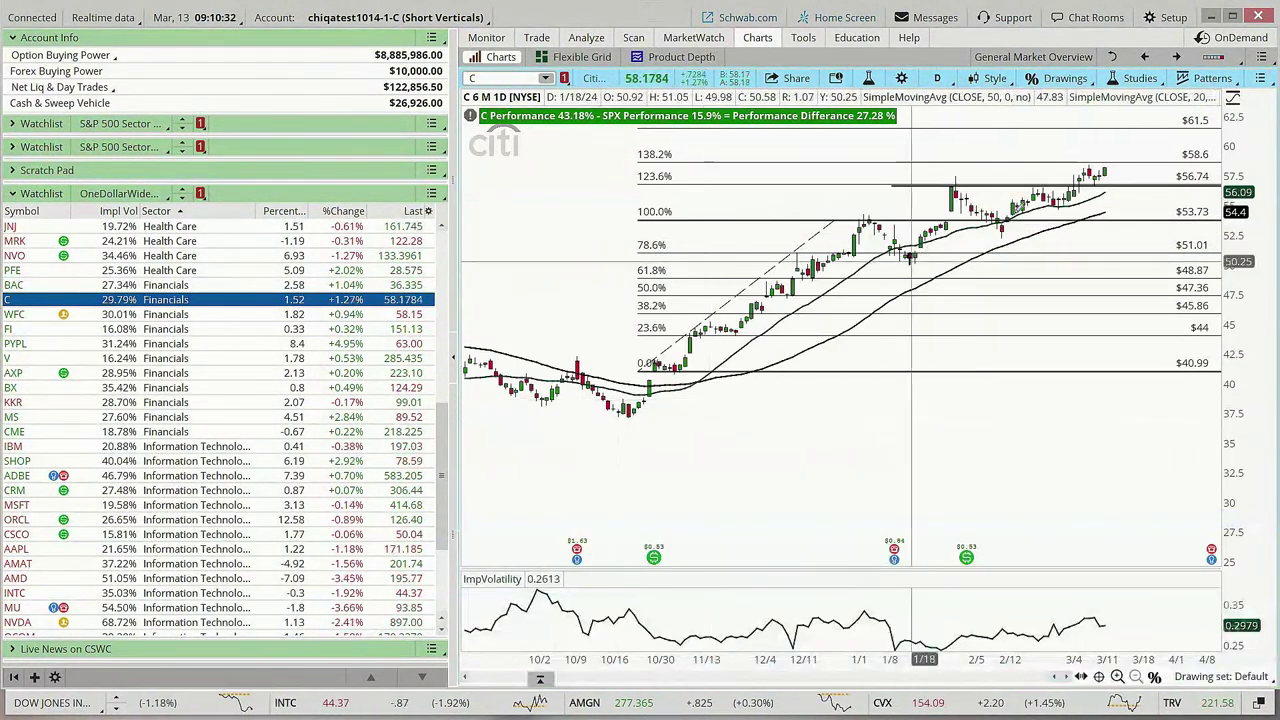
# Open the WFC chart from the watchlist and draw Fibonacci levels between about $50.28 and the swing low at about $38.13
pyautogui.click(41, 316)
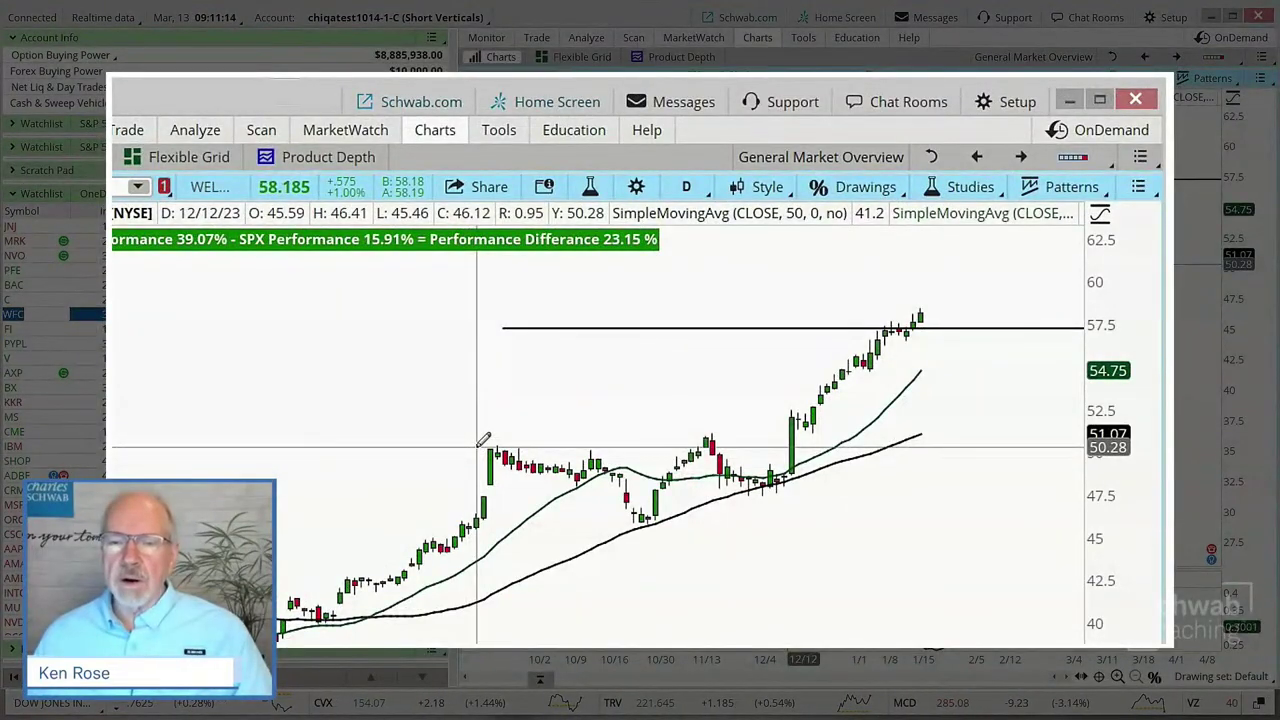
pyautogui.click(477, 446)
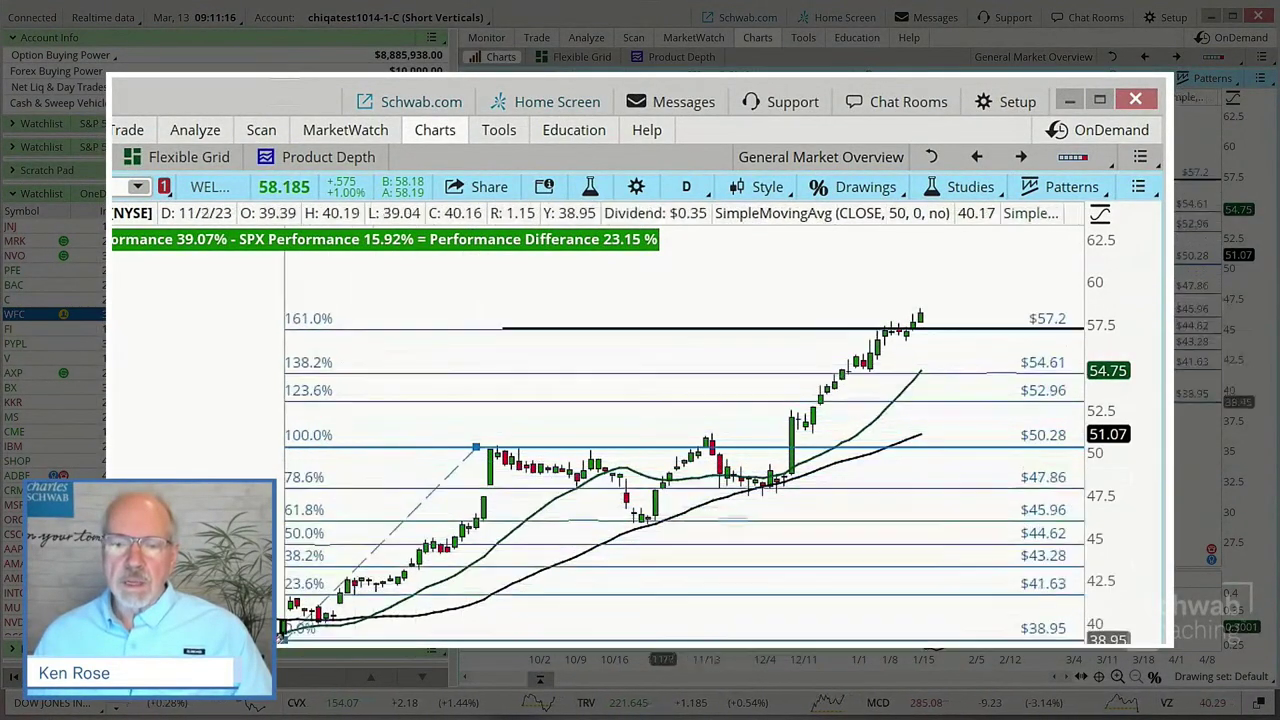
pyautogui.moveTo(245, 660); pyautogui.dragTo(238, 642)
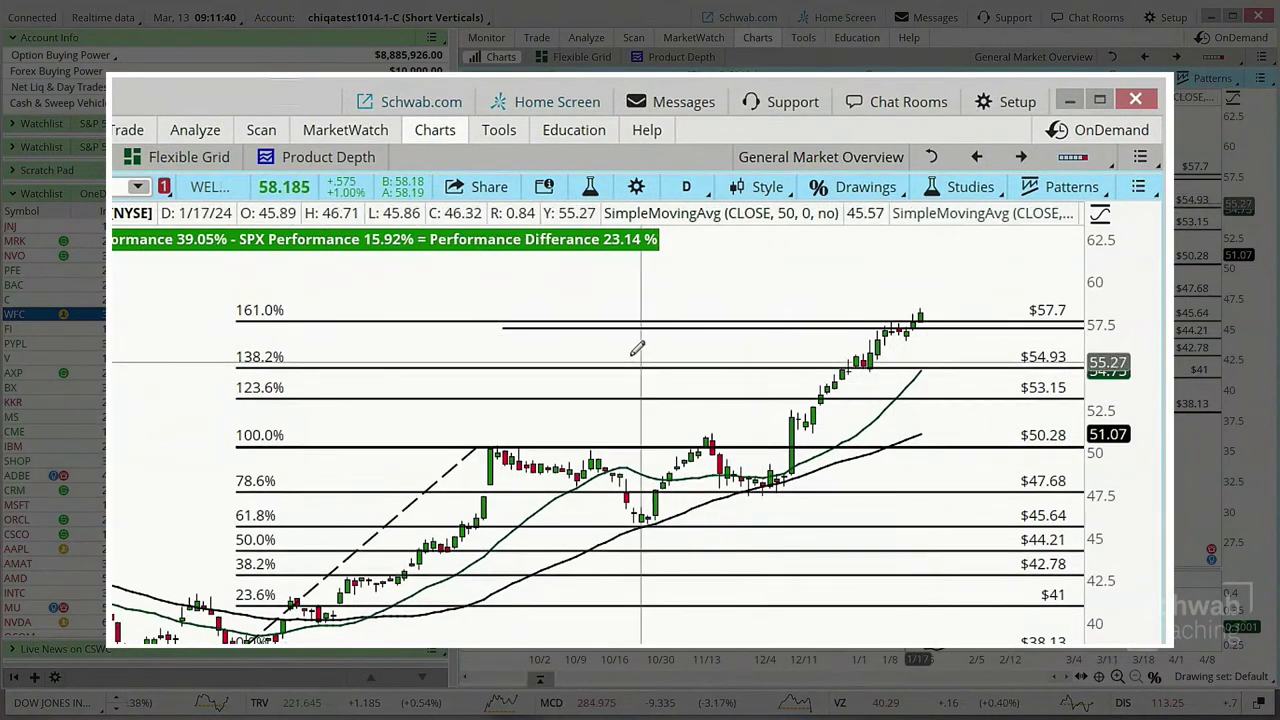
# Create a short WFC put vertical for 12 APR 24, selling the 56 and buying the 55 strike
pyautogui.moveTo(127, 130)
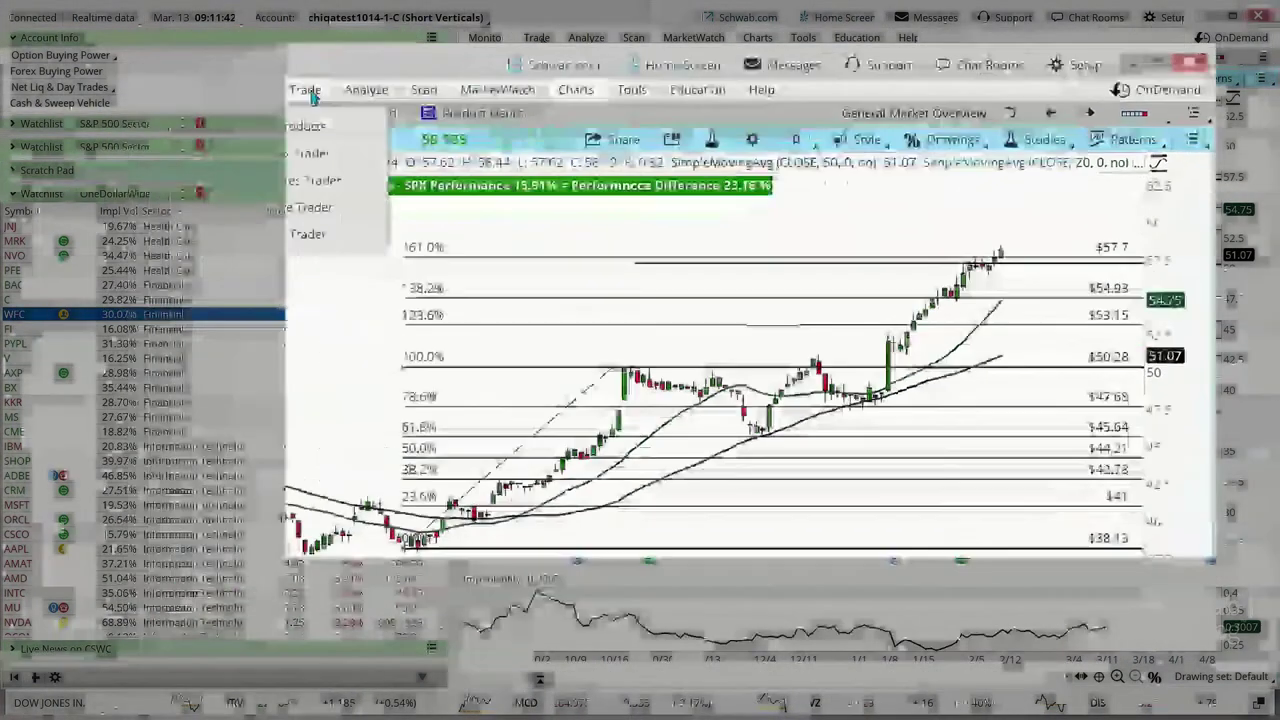
pyautogui.click(300, 125)
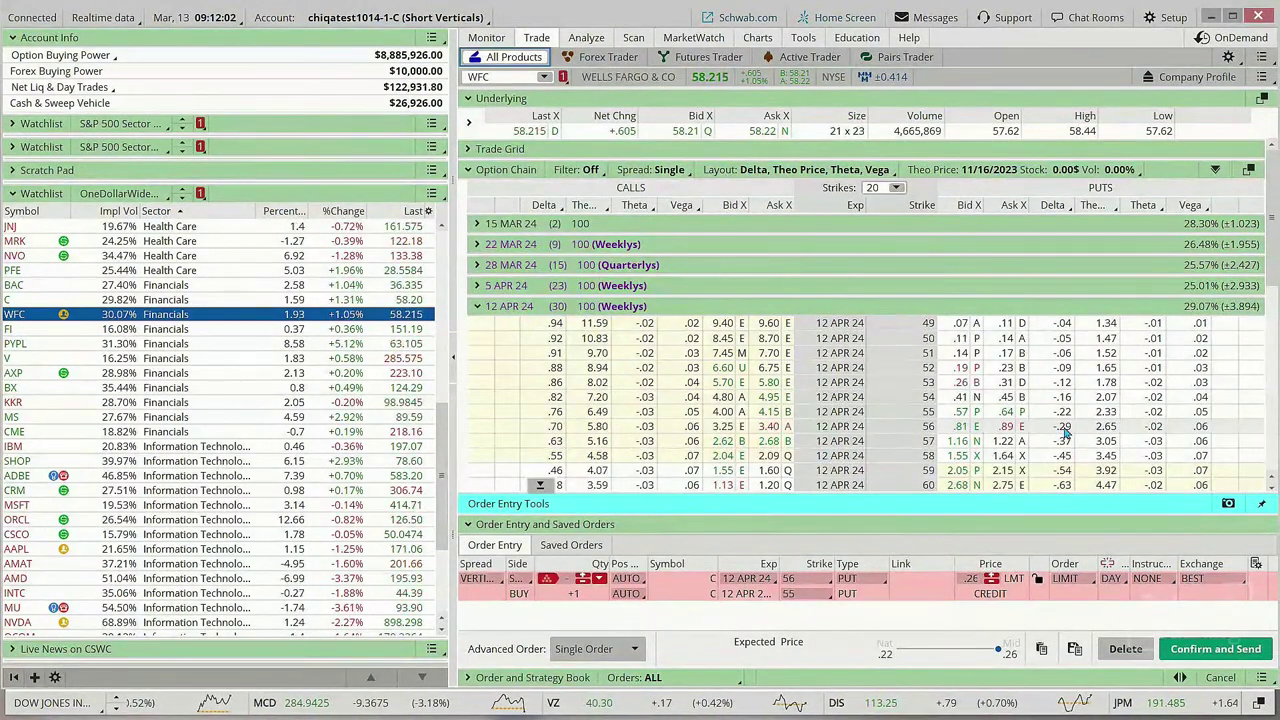
pyautogui.rightClick(960, 428)
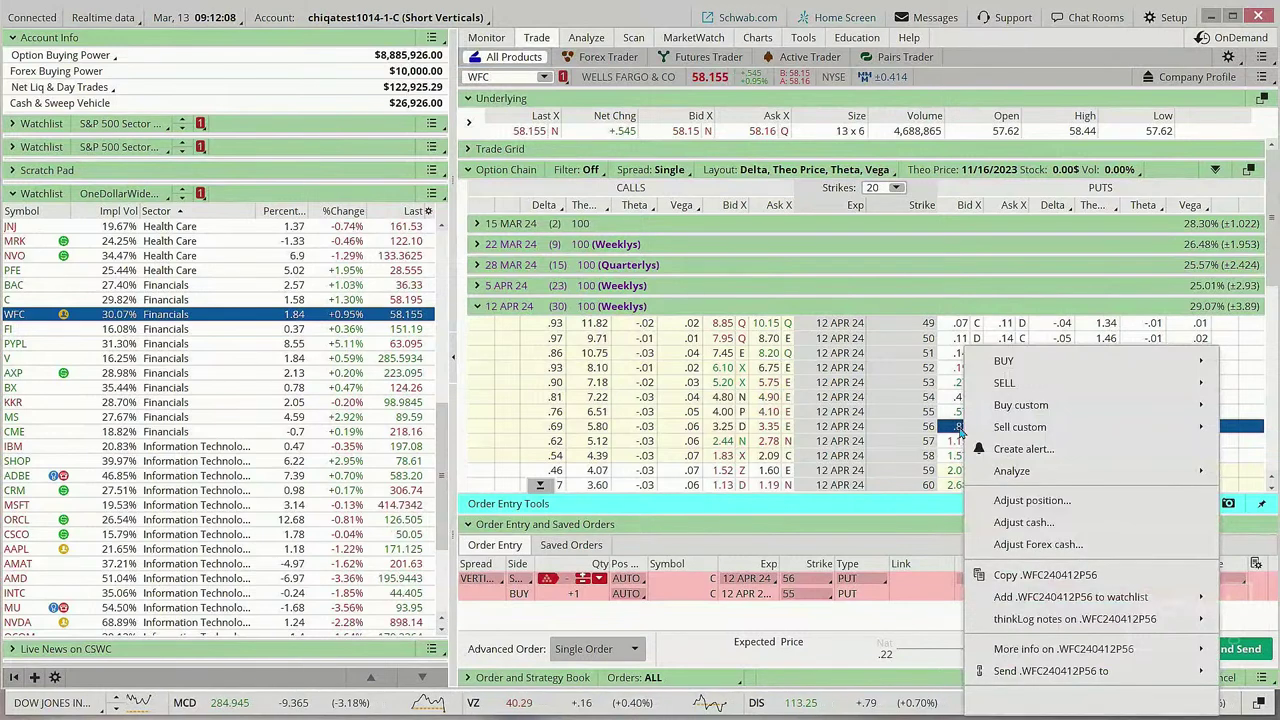
pyautogui.moveTo(1004, 383)
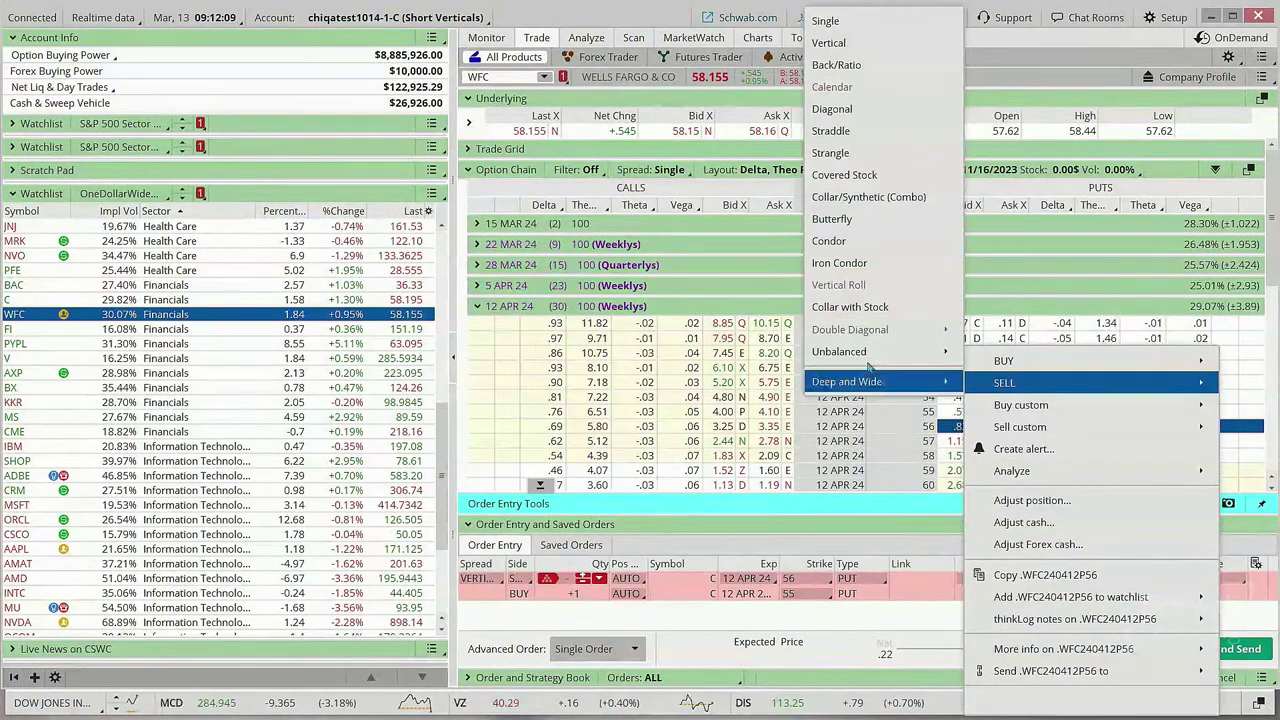
pyautogui.click(828, 45)
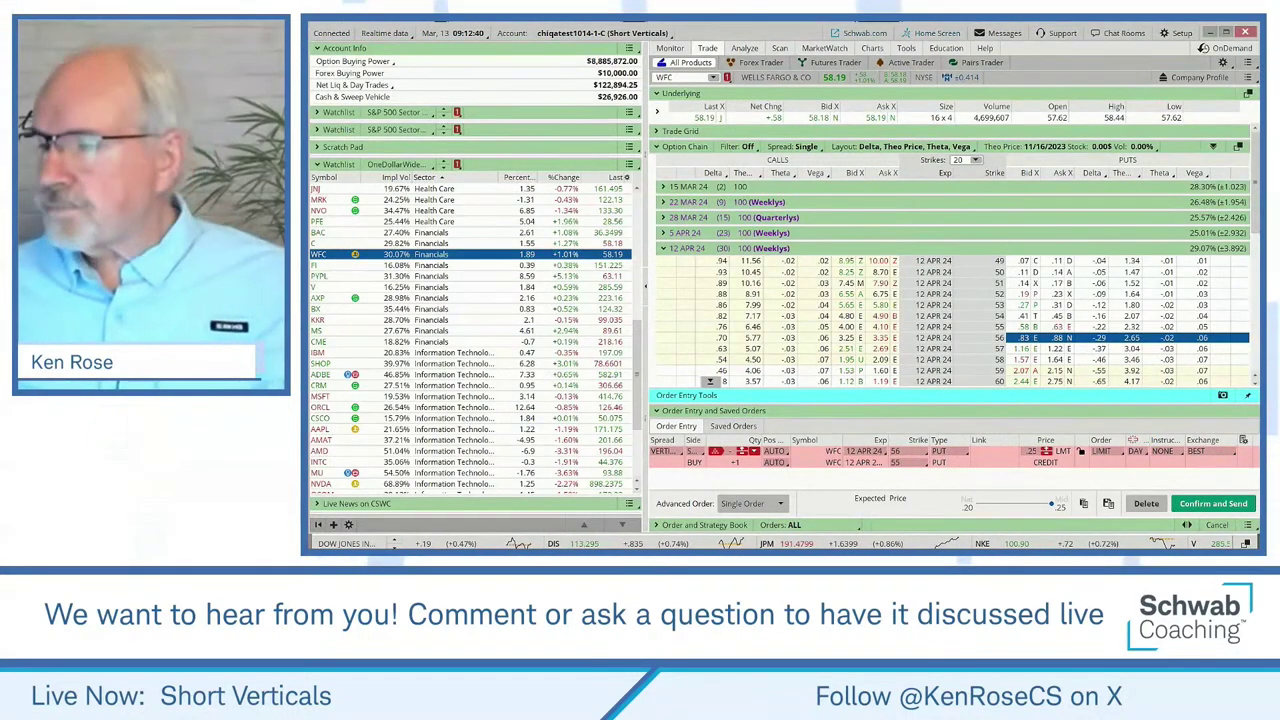
# Open the calculator clear of the order entry and subtract the 25 credit from the 100 spread width
pyautogui.press('XF86Calculator')
pyautogui.moveTo(630, 151); pyautogui.dragTo(897, 283)
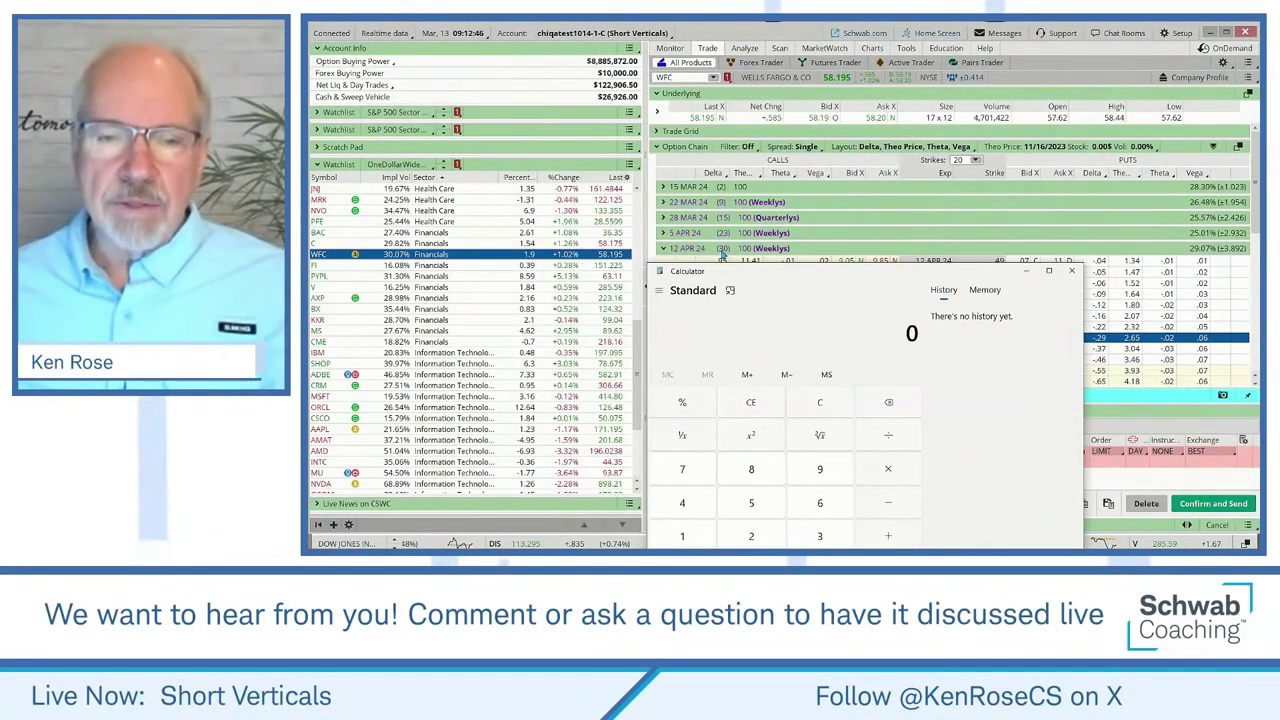
pyautogui.moveTo(843, 272); pyautogui.dragTo(650, 53)
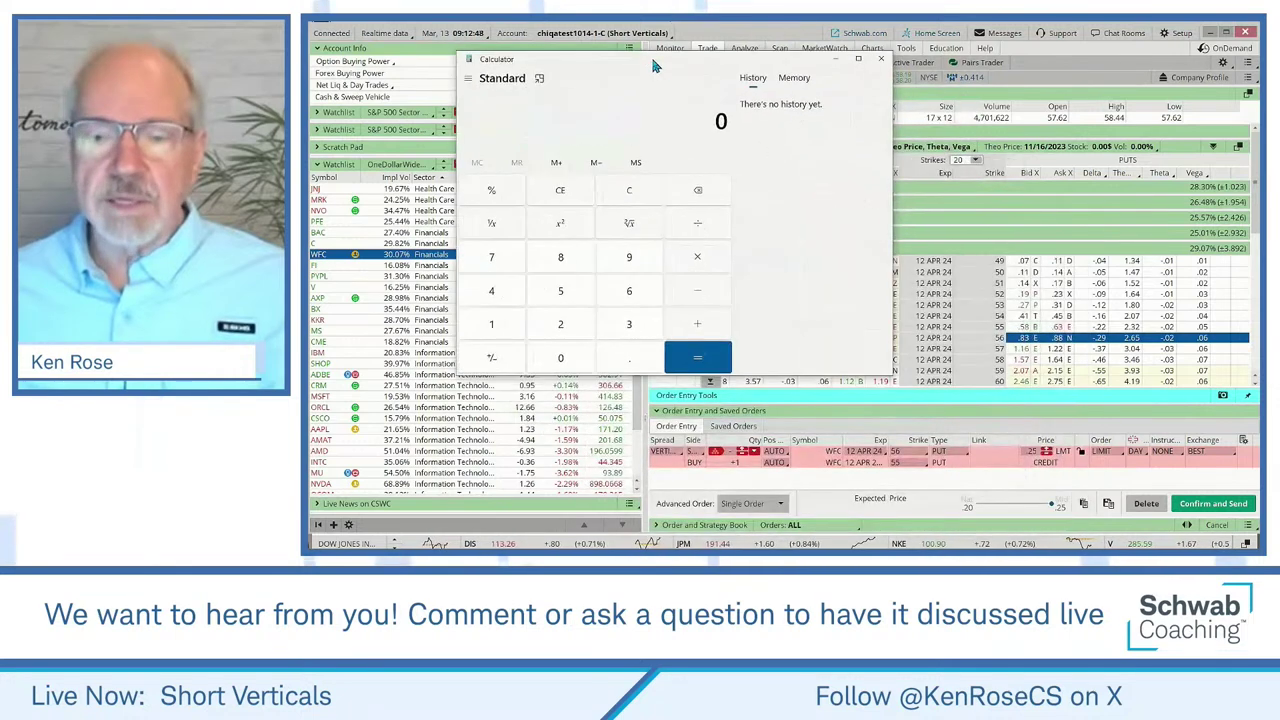
pyautogui.click(491, 323)
pyautogui.doubleClick(560, 358)
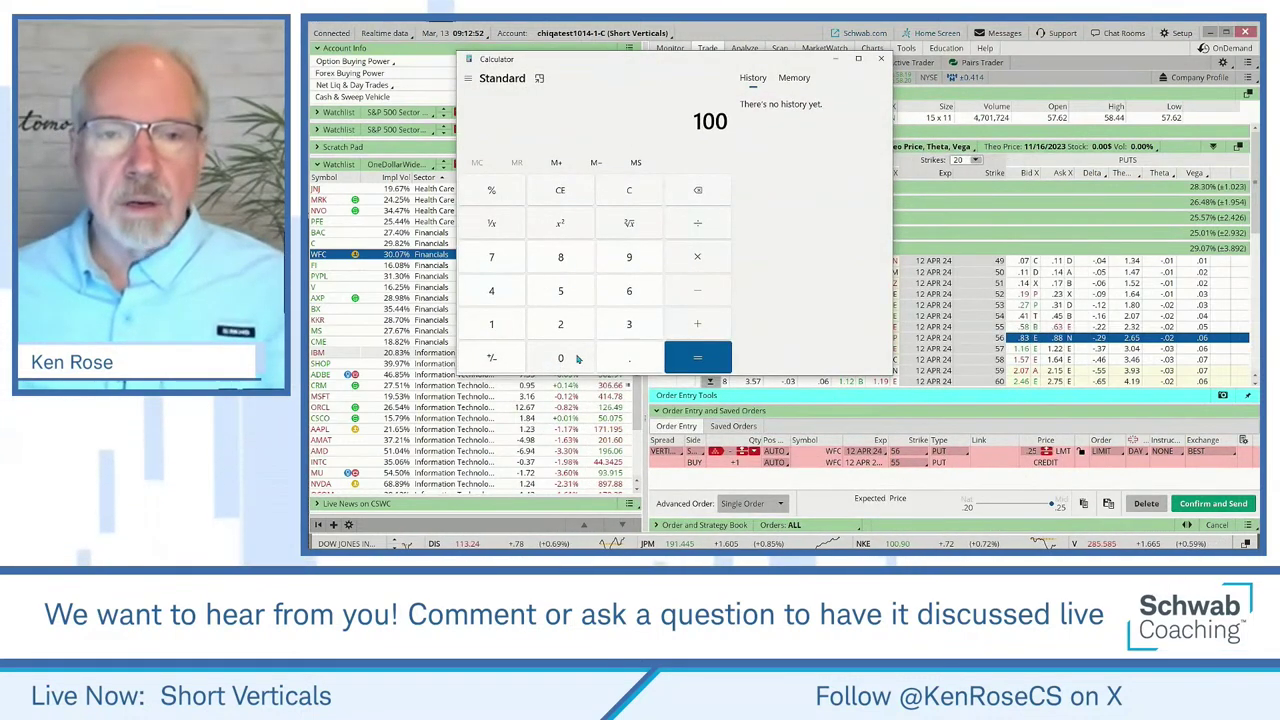
pyautogui.click(697, 290)
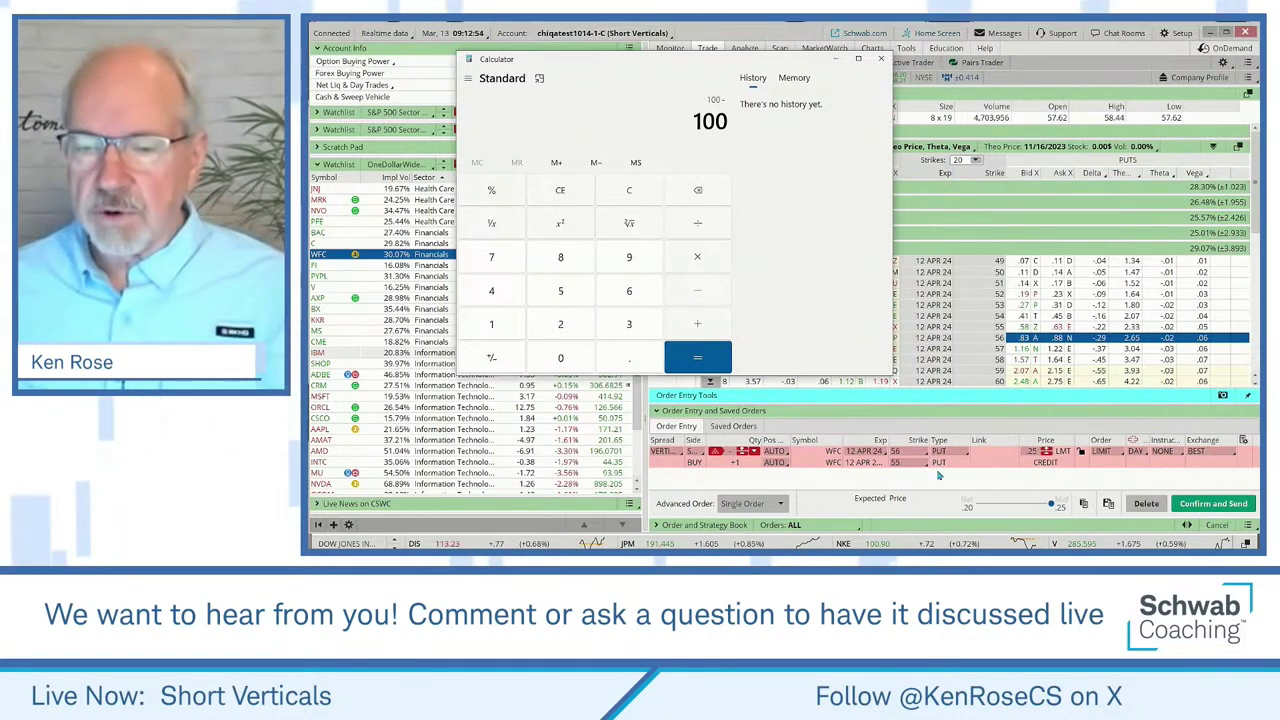
pyautogui.click(560, 290)
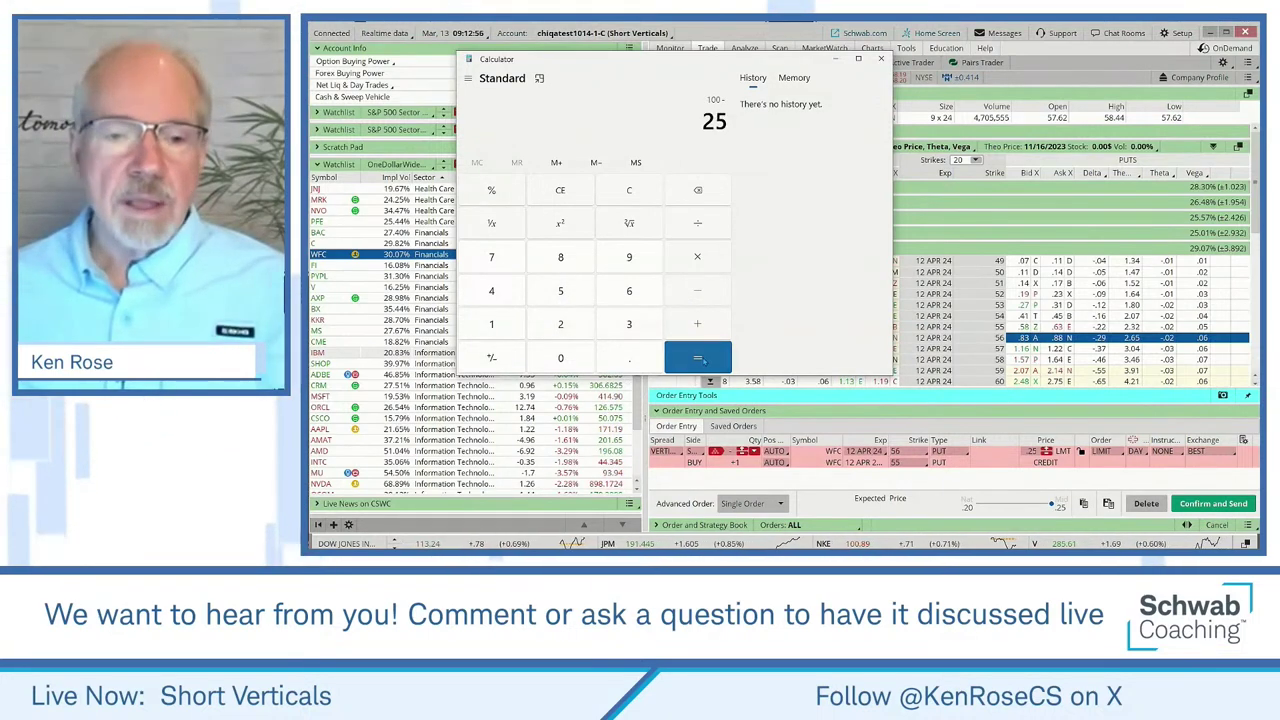
pyautogui.click(697, 357)
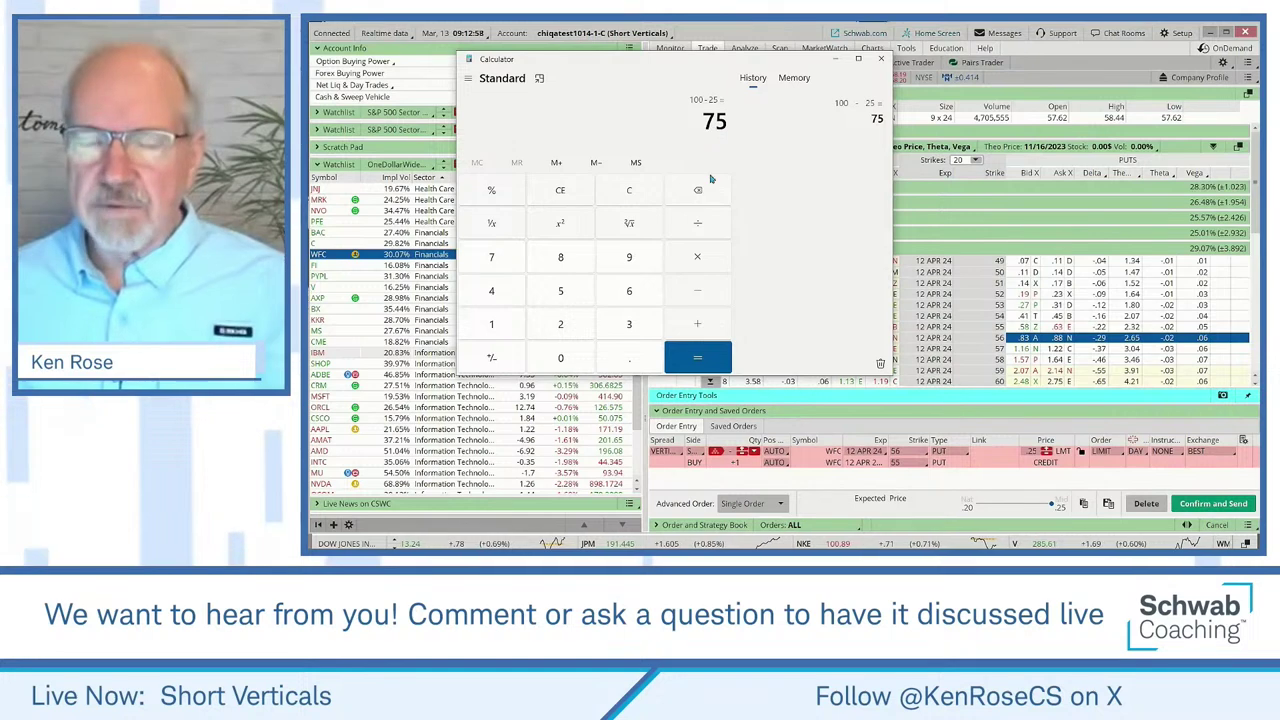
# Calculate the return on risk as 25 divided by 75, and put the calculator away
pyautogui.click(562, 322)
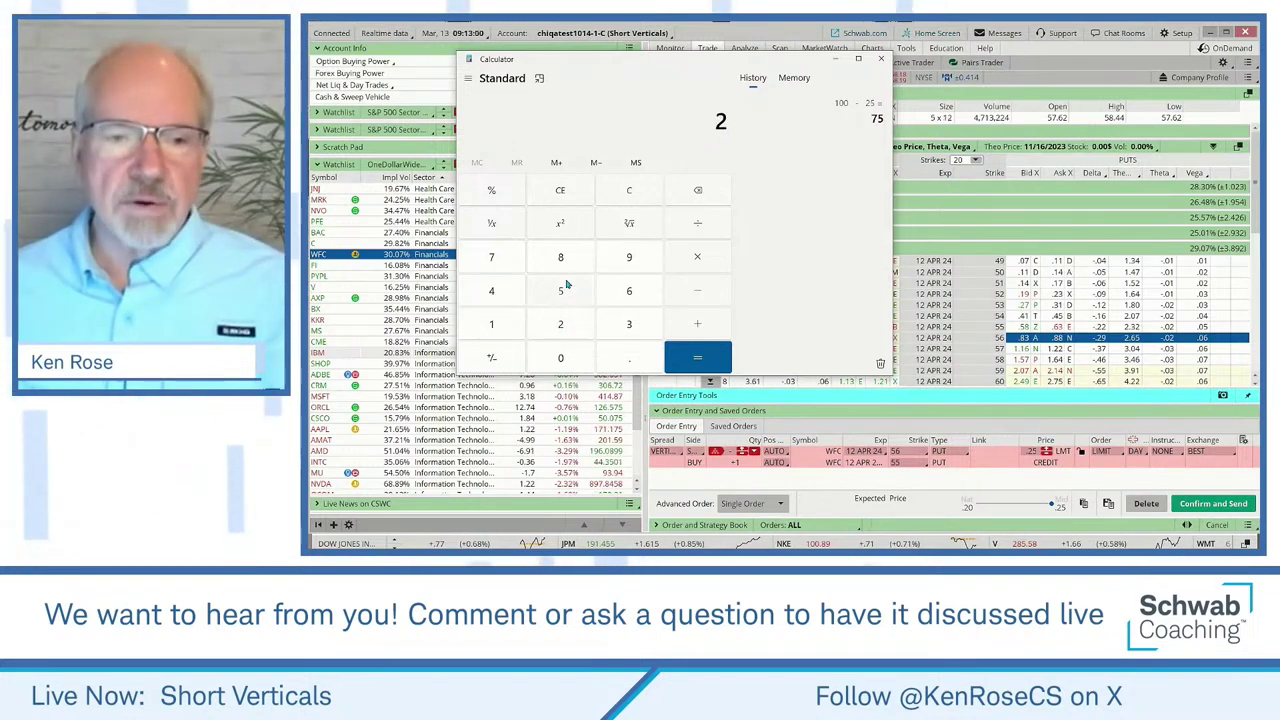
pyautogui.click(560, 290)
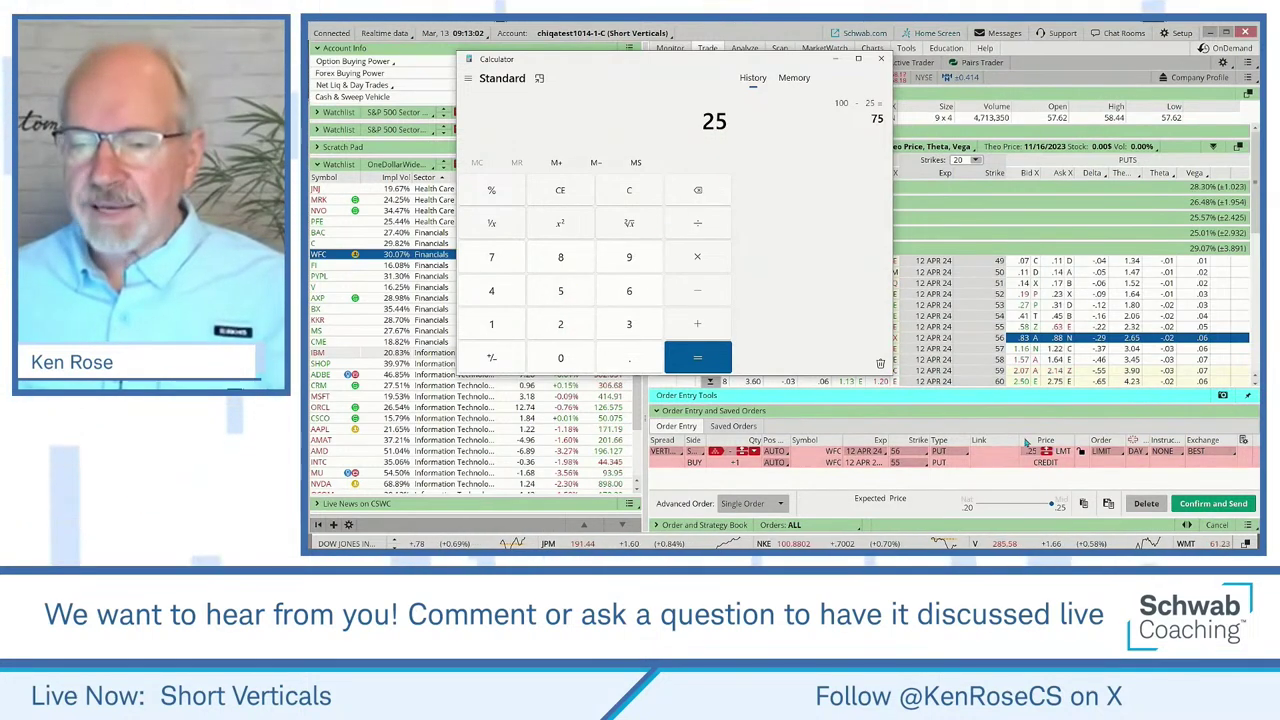
pyautogui.click(698, 232)
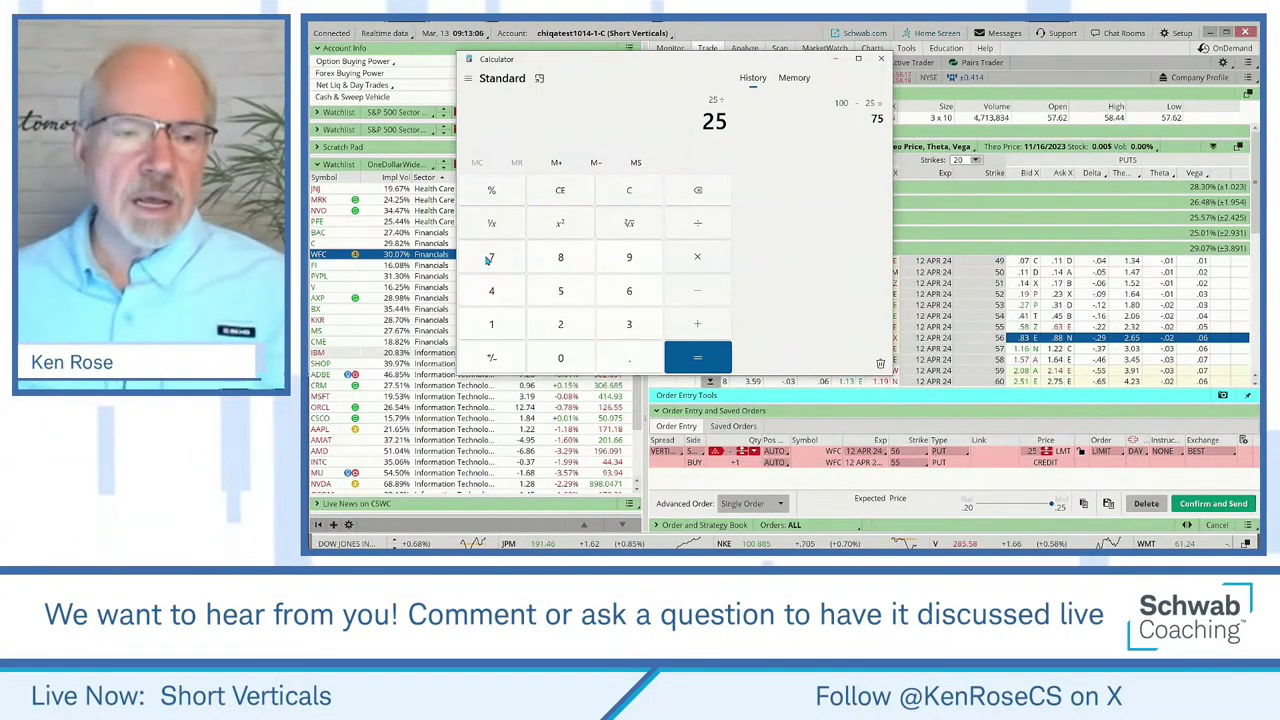
pyautogui.click(562, 291)
pyautogui.click(697, 357)
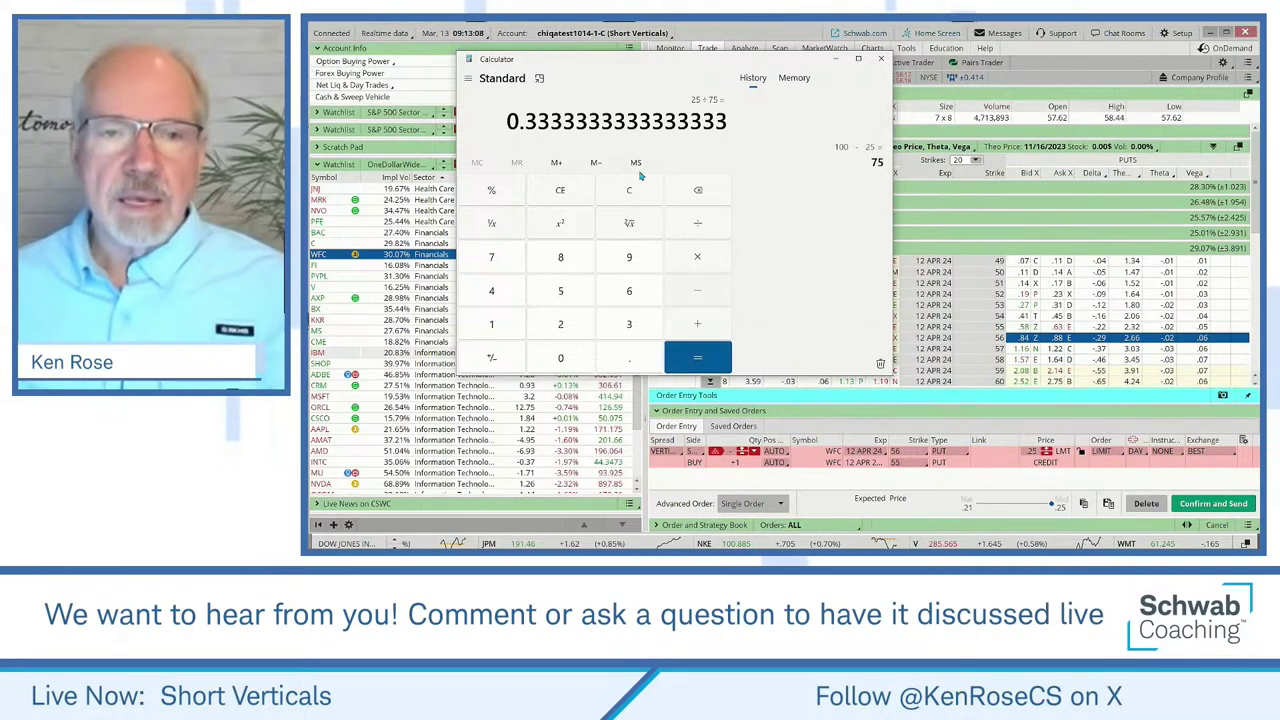
pyautogui.moveTo(671, 60); pyautogui.dragTo(740, 263)
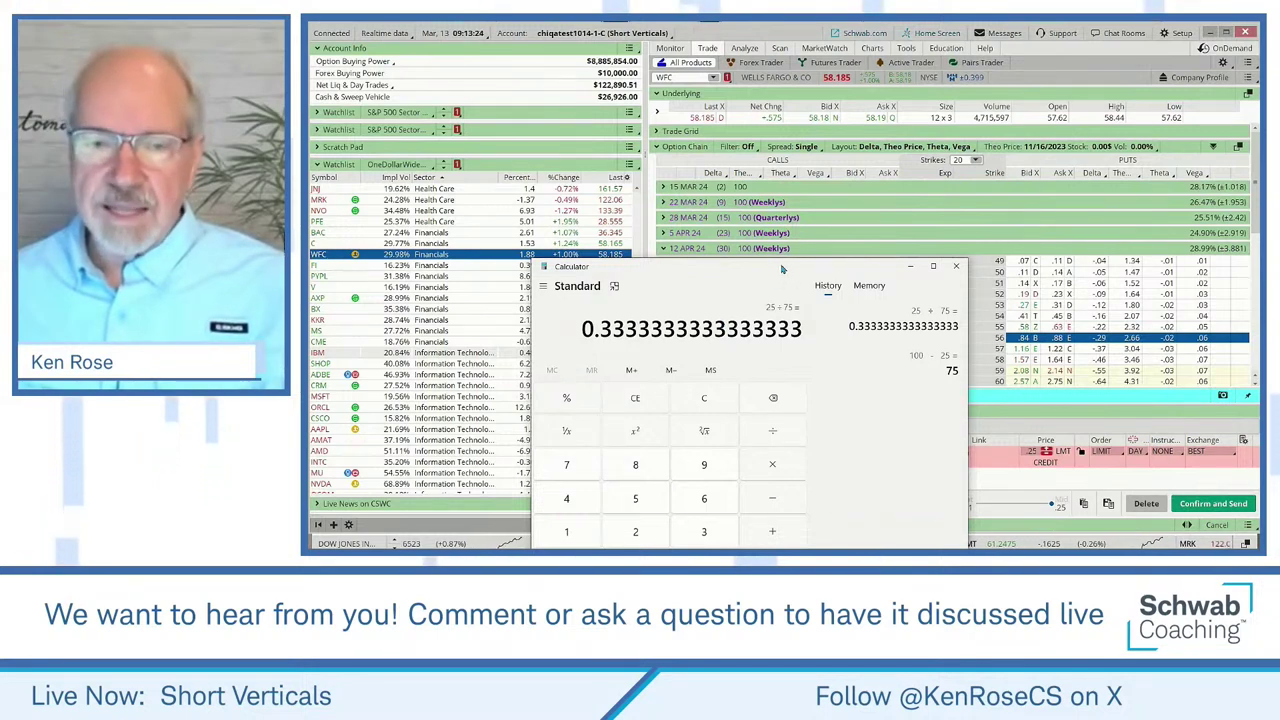
pyautogui.moveTo(757, 271); pyautogui.dragTo(718, 151)
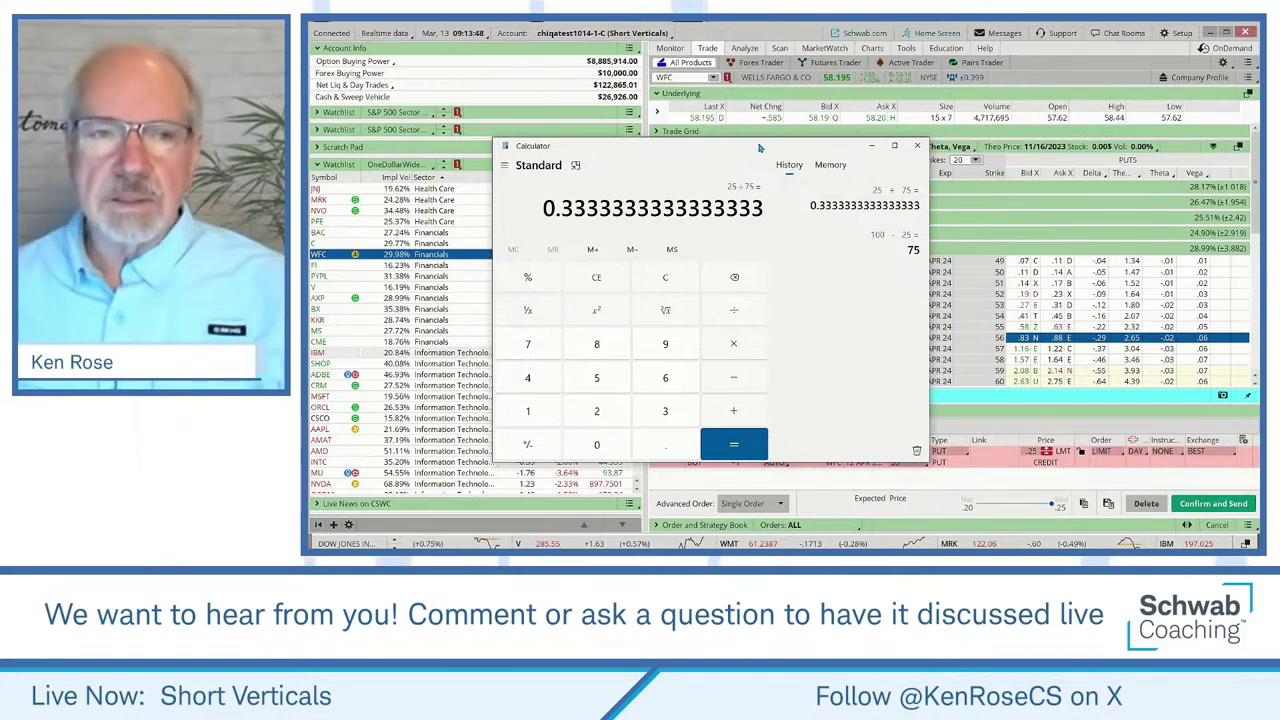
pyautogui.click(725, 37)
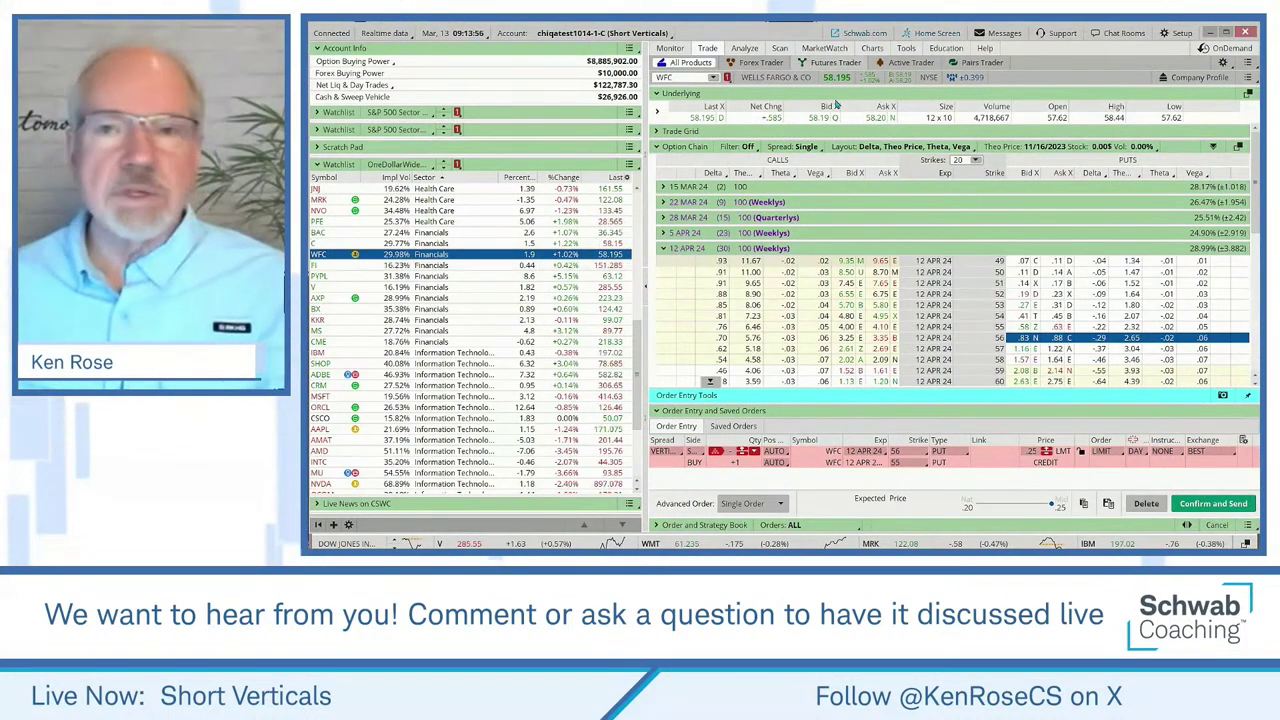
# Return to the charts and view FI and PYPL from the watchlist
pyautogui.click(872, 48)
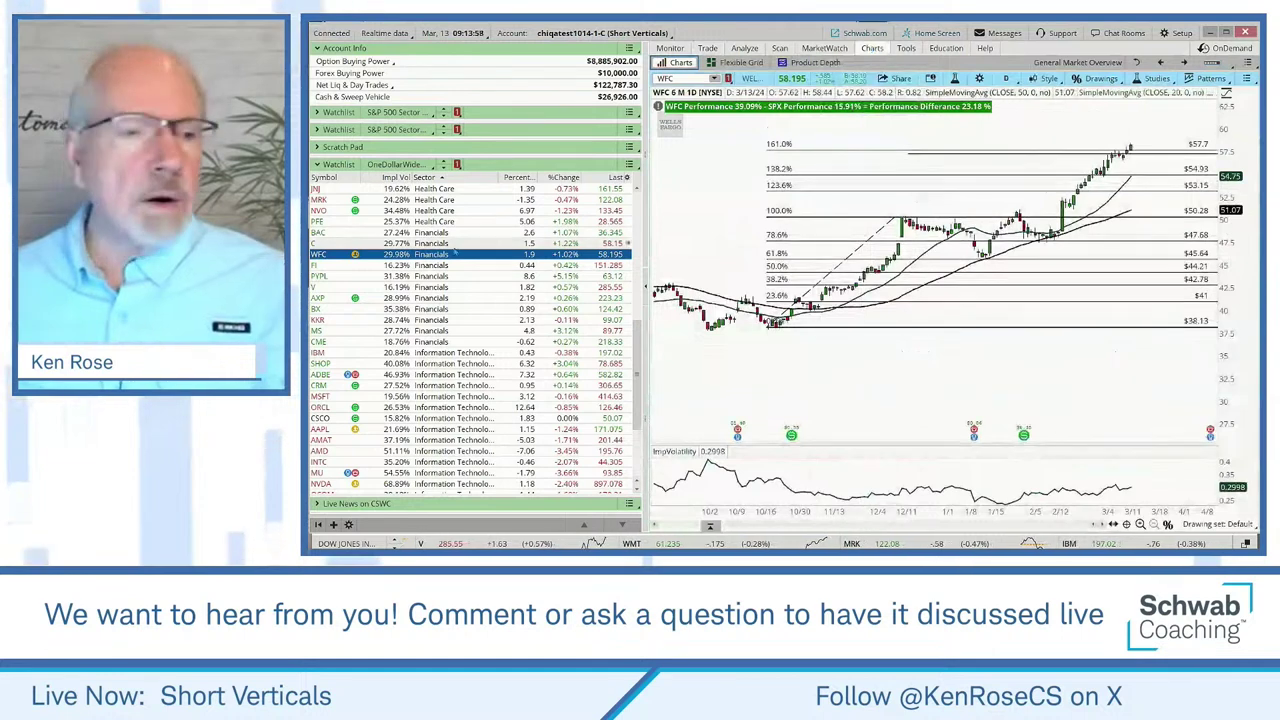
pyautogui.click(349, 264)
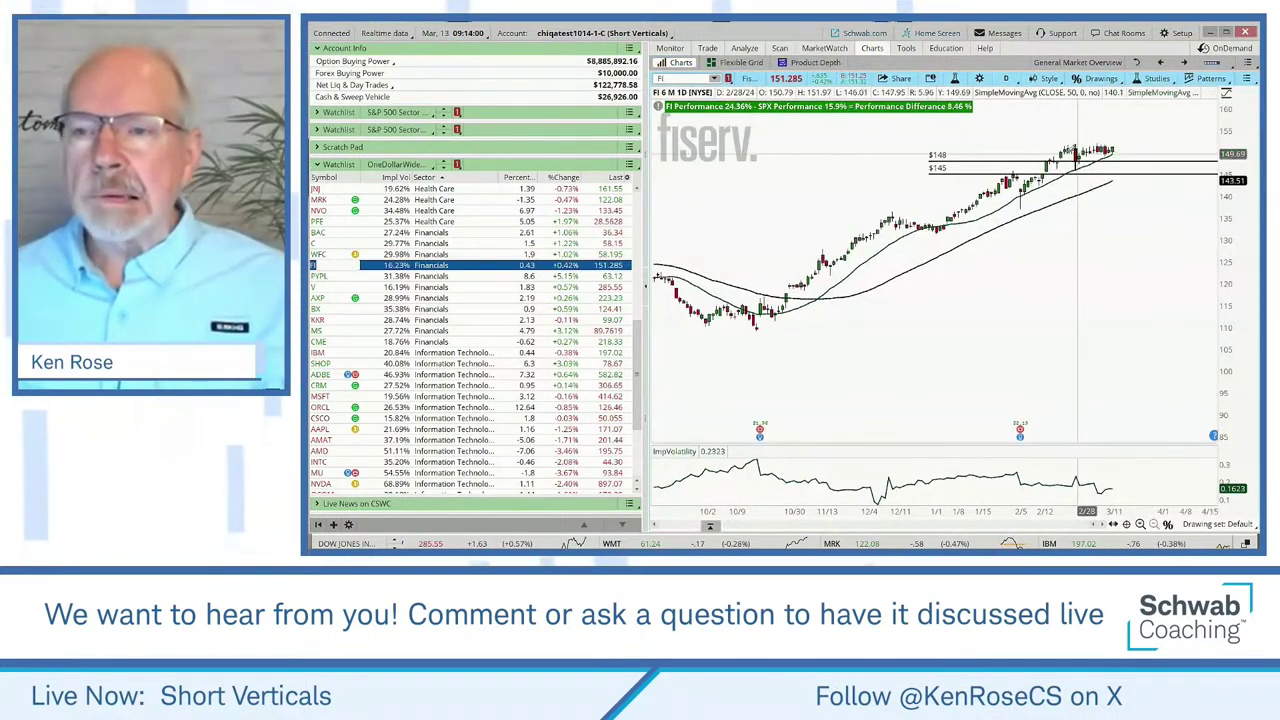
pyautogui.click(548, 275)
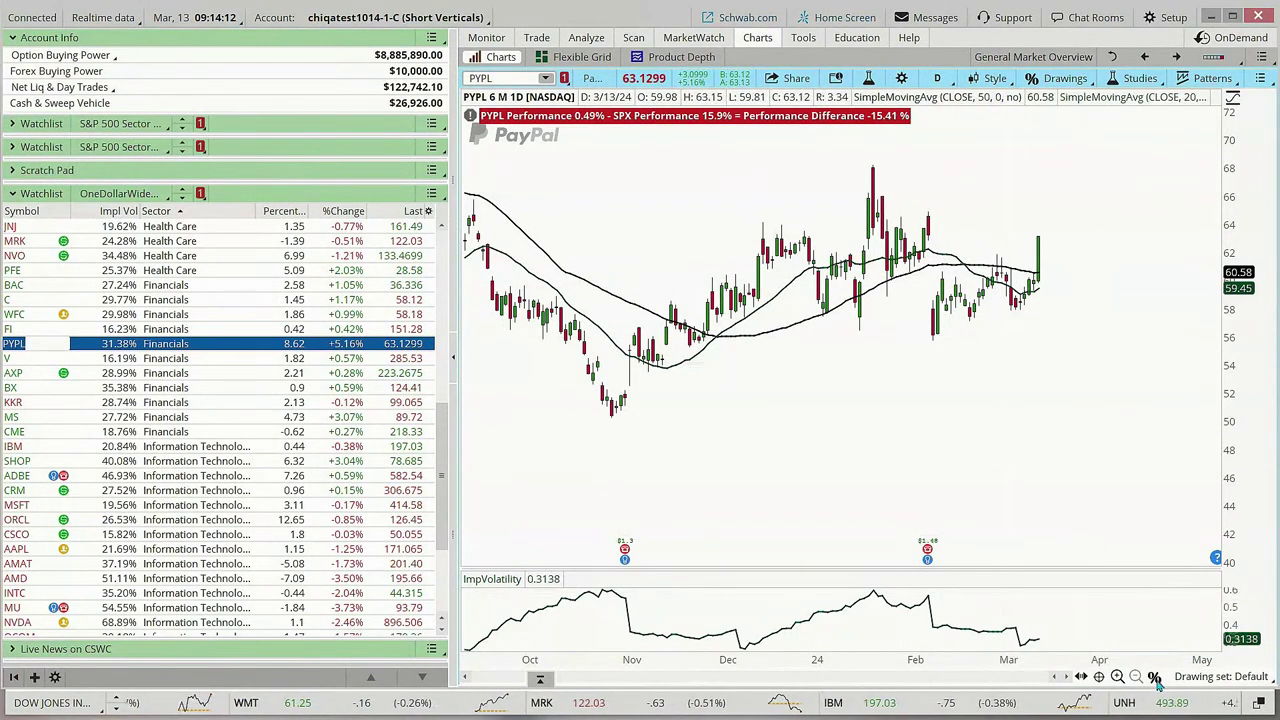
# Draw a rising trendline along PYPL's recent lows from about $56 and add price levels at about $60.68 and just under $62
pyautogui.moveTo(1155, 678)
pyautogui.click(1165, 338)
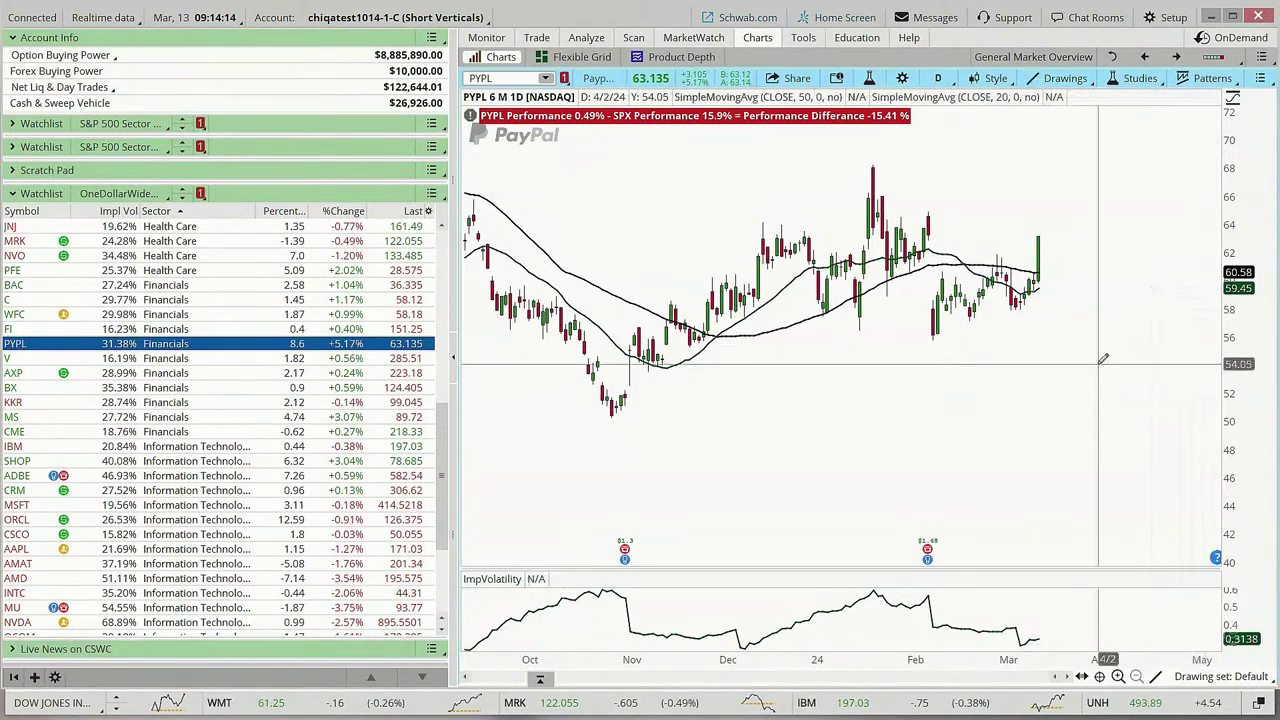
pyautogui.click(934, 336)
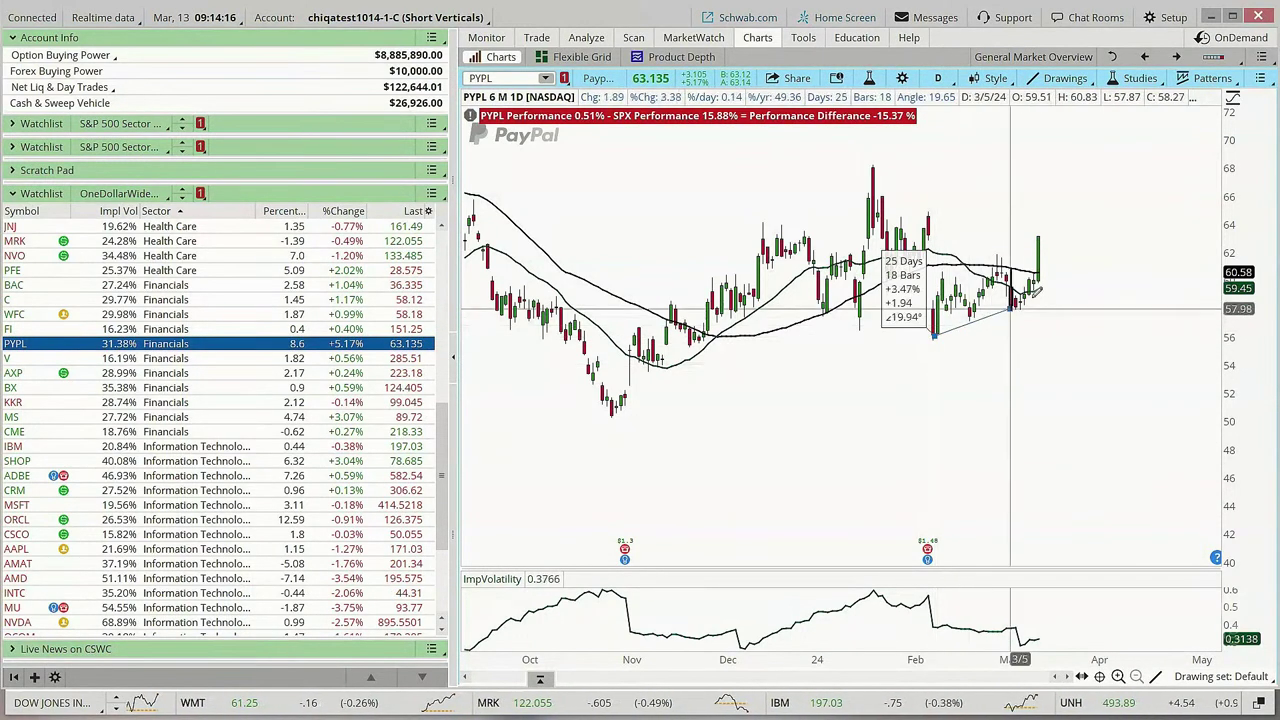
pyautogui.click(1131, 256)
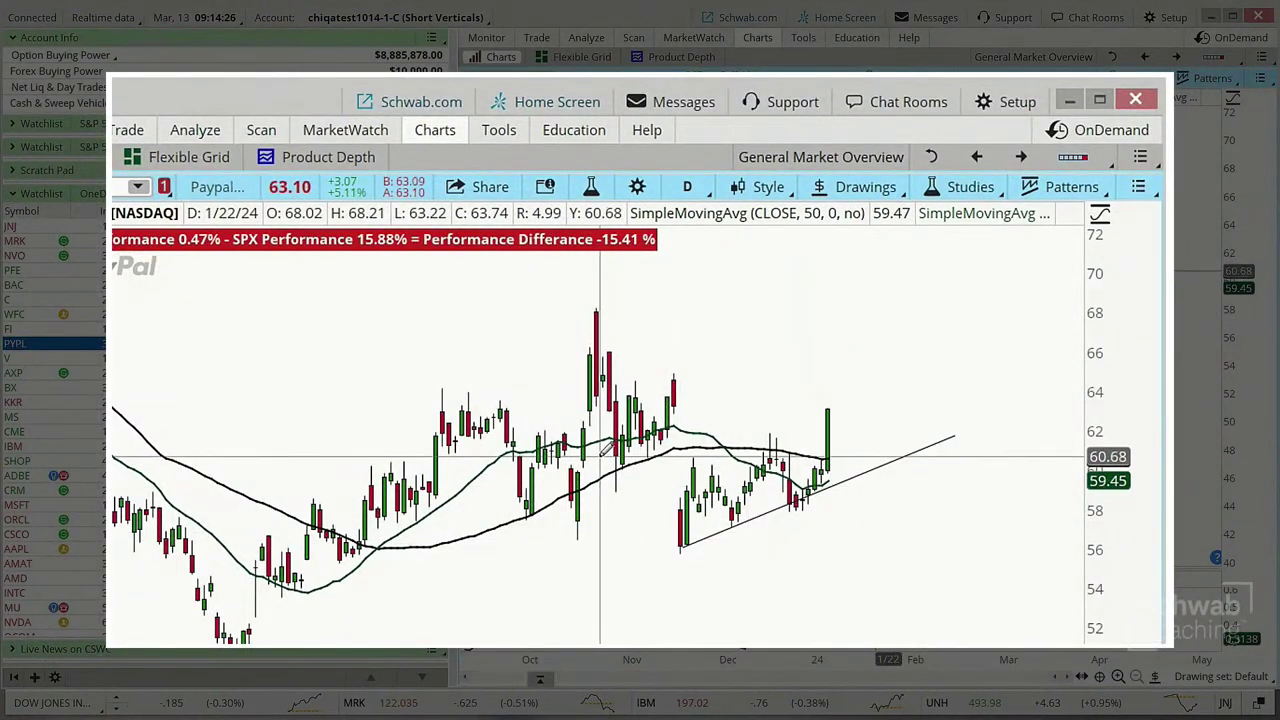
pyautogui.click(602, 455)
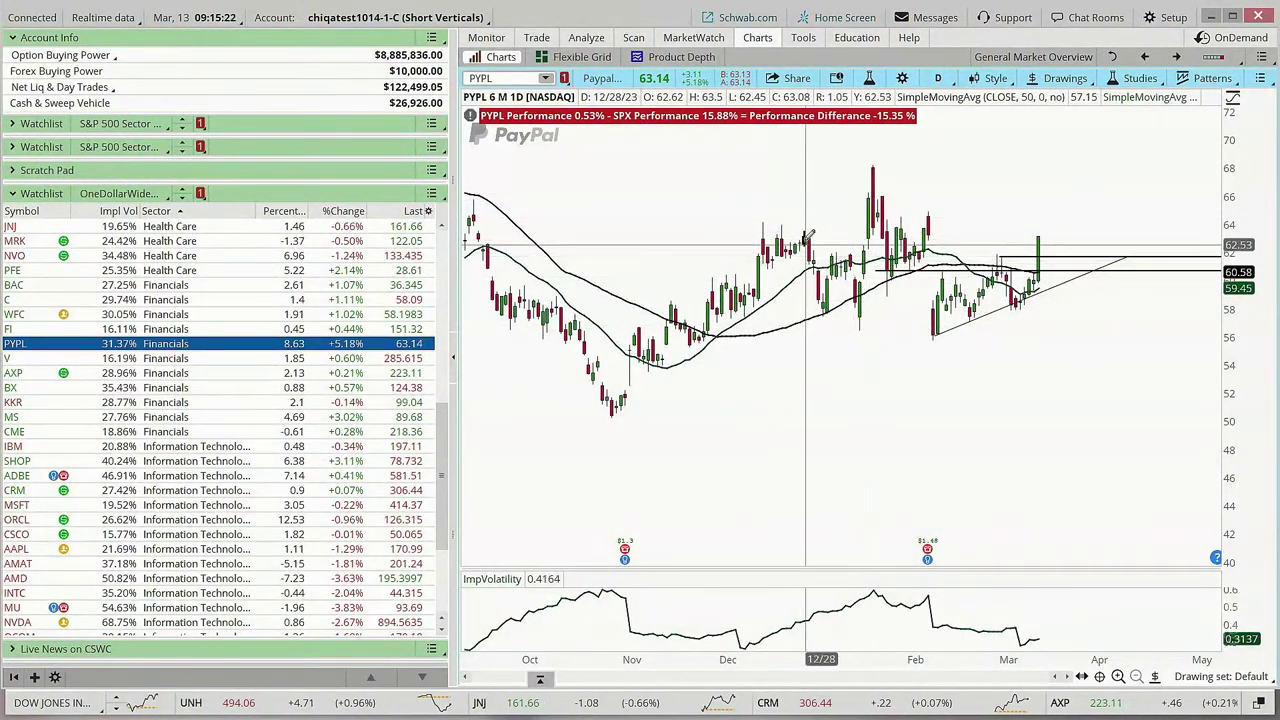
# Draw Fibonacci levels on the PYPL chart between about $63.05 and the low at about $53.48
pyautogui.rightClick(723, 244)
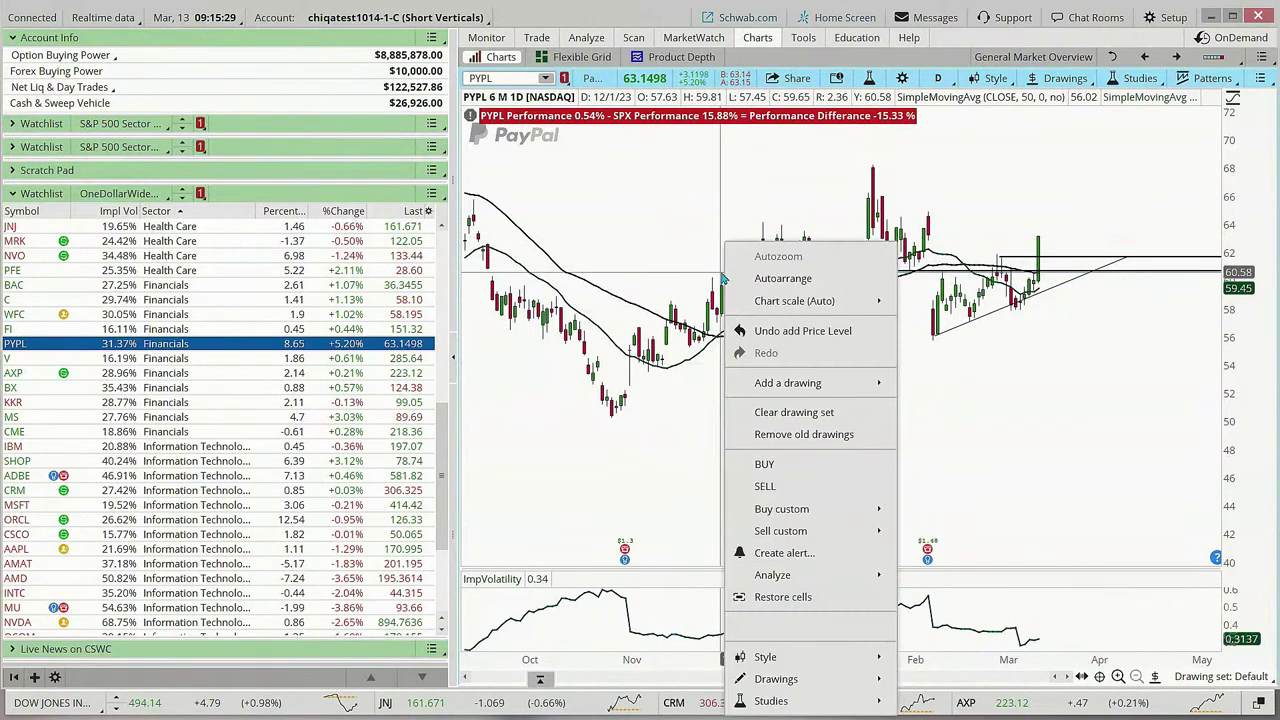
pyautogui.click(940, 66)
pyautogui.moveTo(1159, 600)
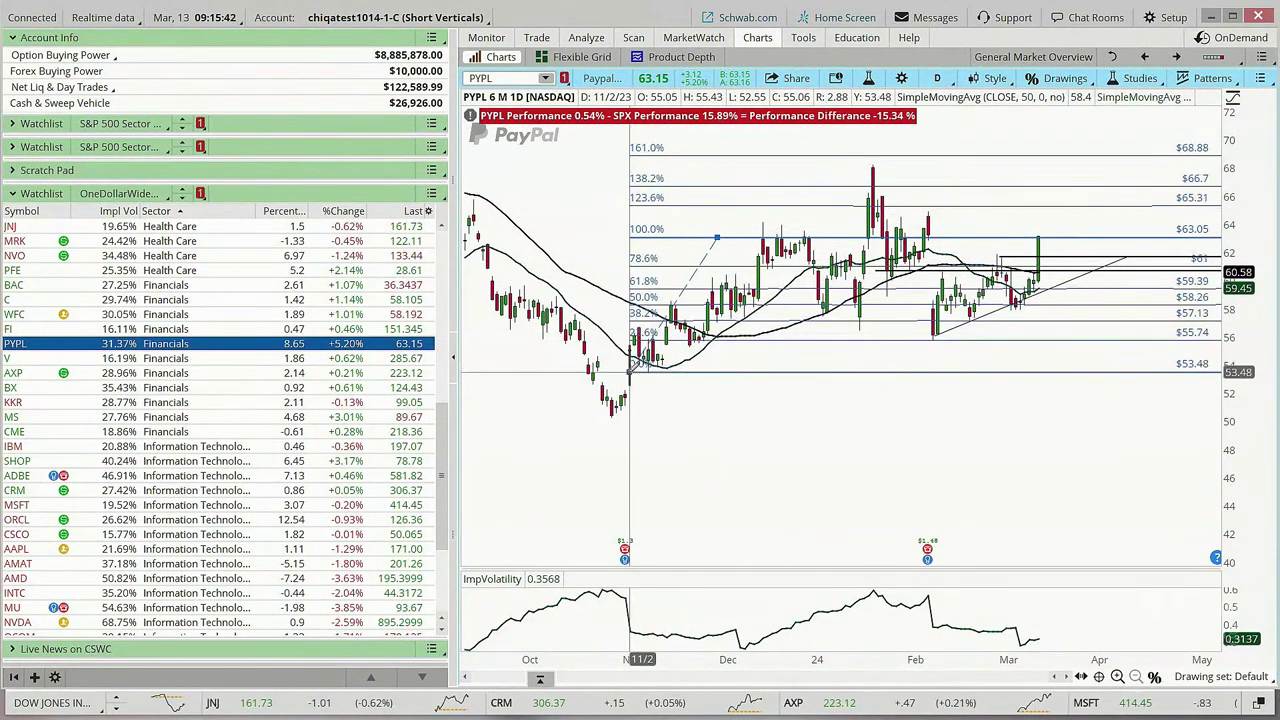
pyautogui.click(630, 370)
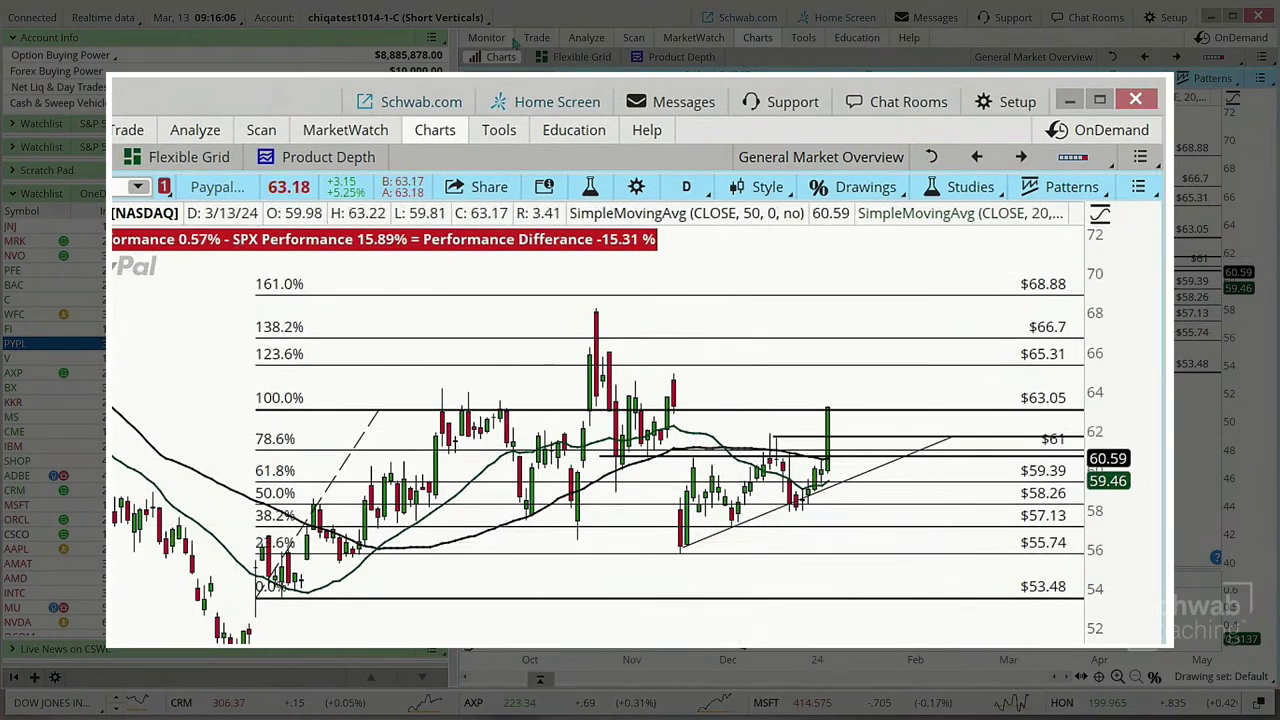
# Create a short PYPL put vertical for 12 APR 24, selling the 60 and buying the 59 strike at a .25 limit credit
pyautogui.moveTo(142, 135)
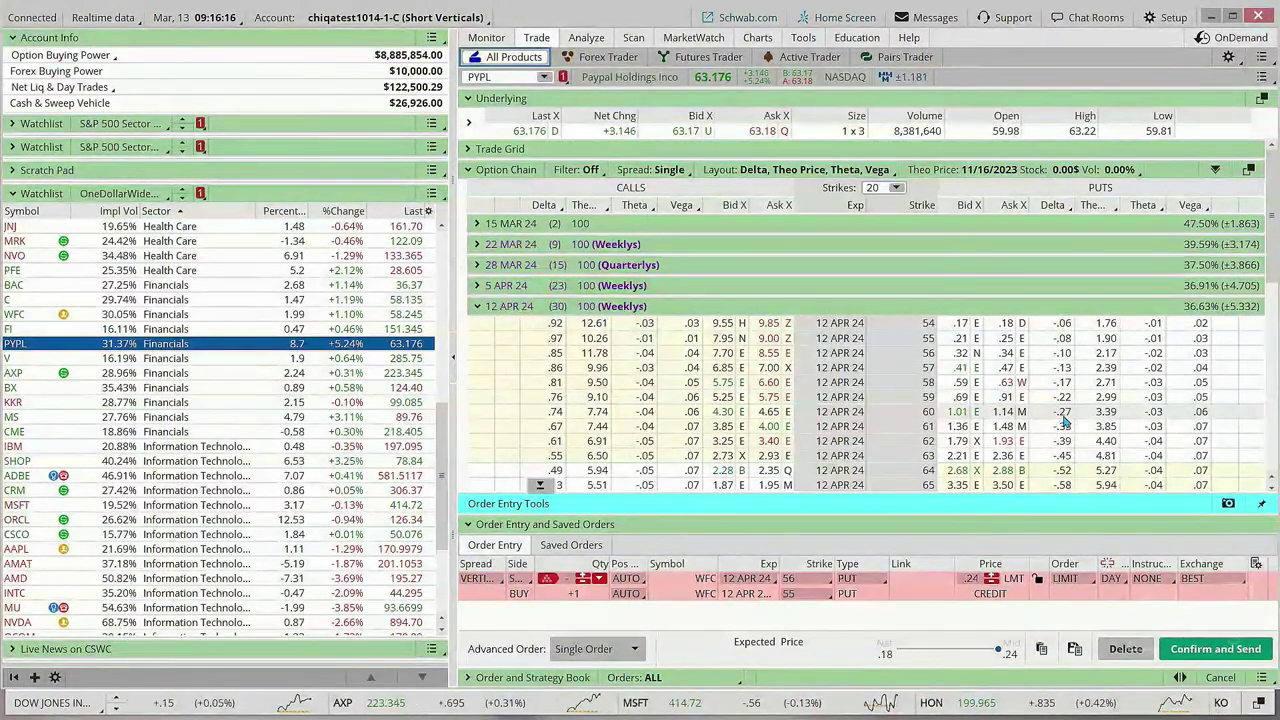
pyautogui.rightClick(955, 416)
pyautogui.moveTo(997, 383)
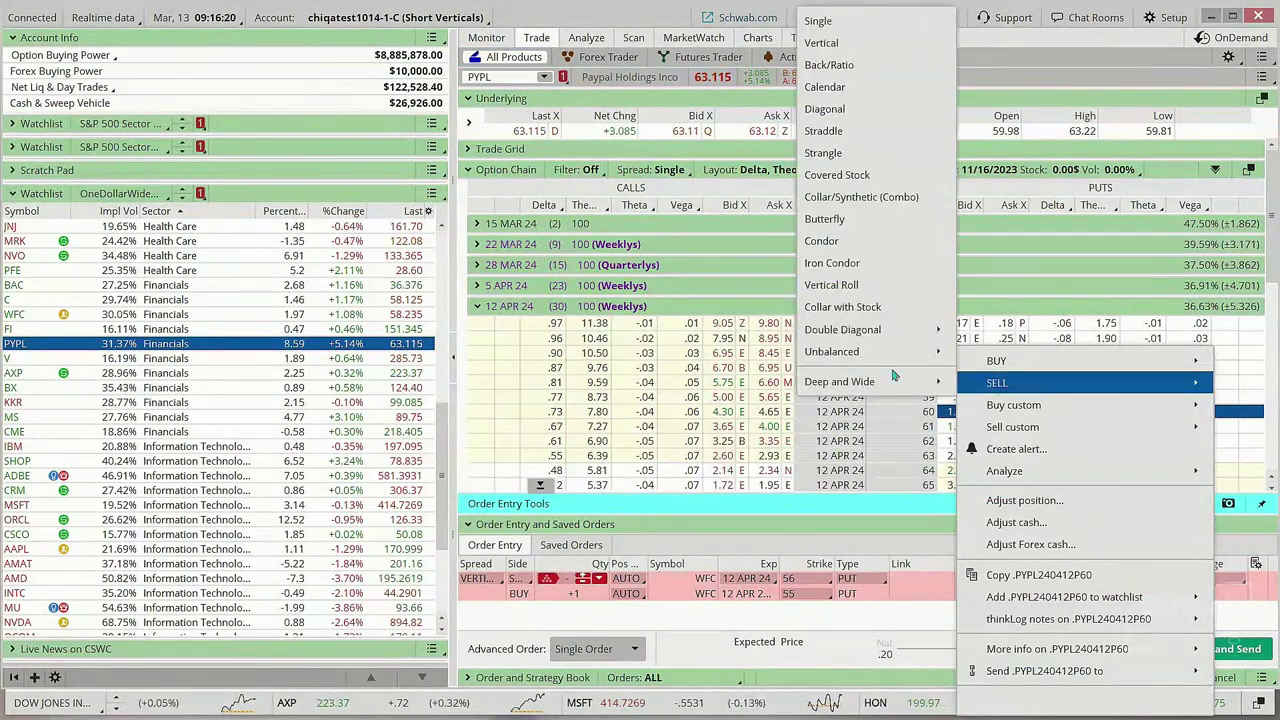
pyautogui.click(830, 43)
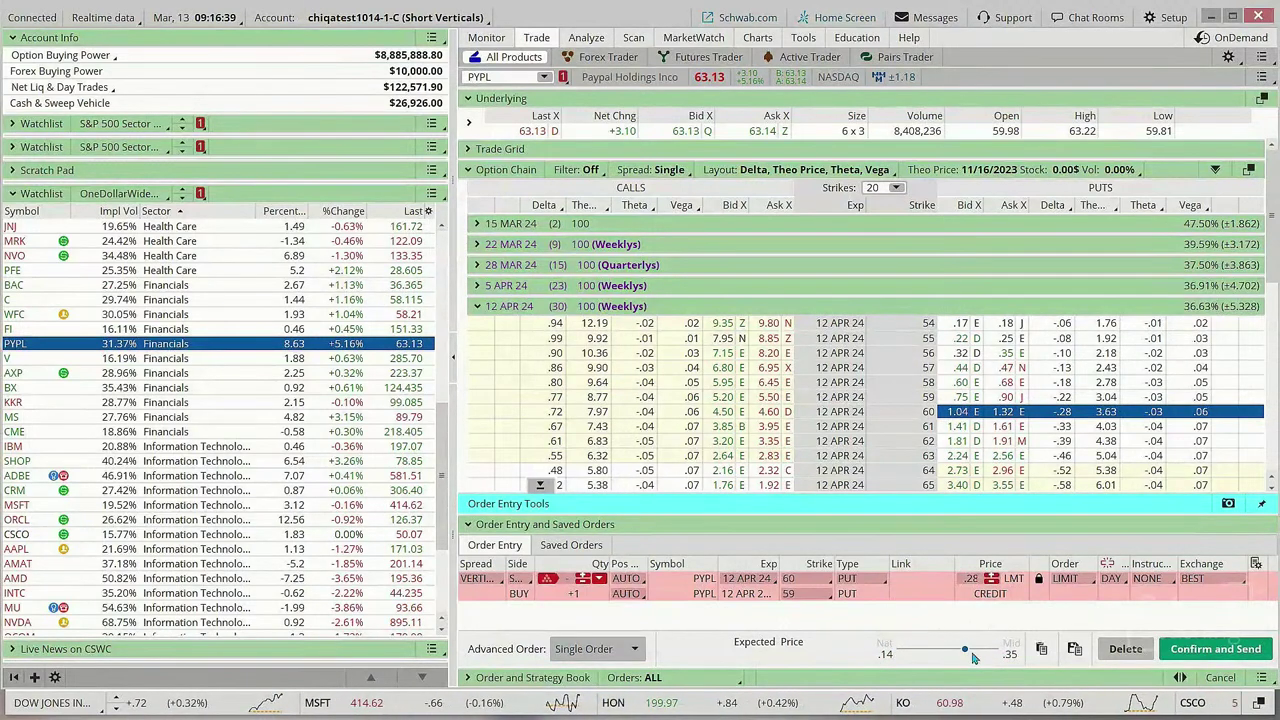
pyautogui.moveTo(965, 652); pyautogui.dragTo(952, 659)
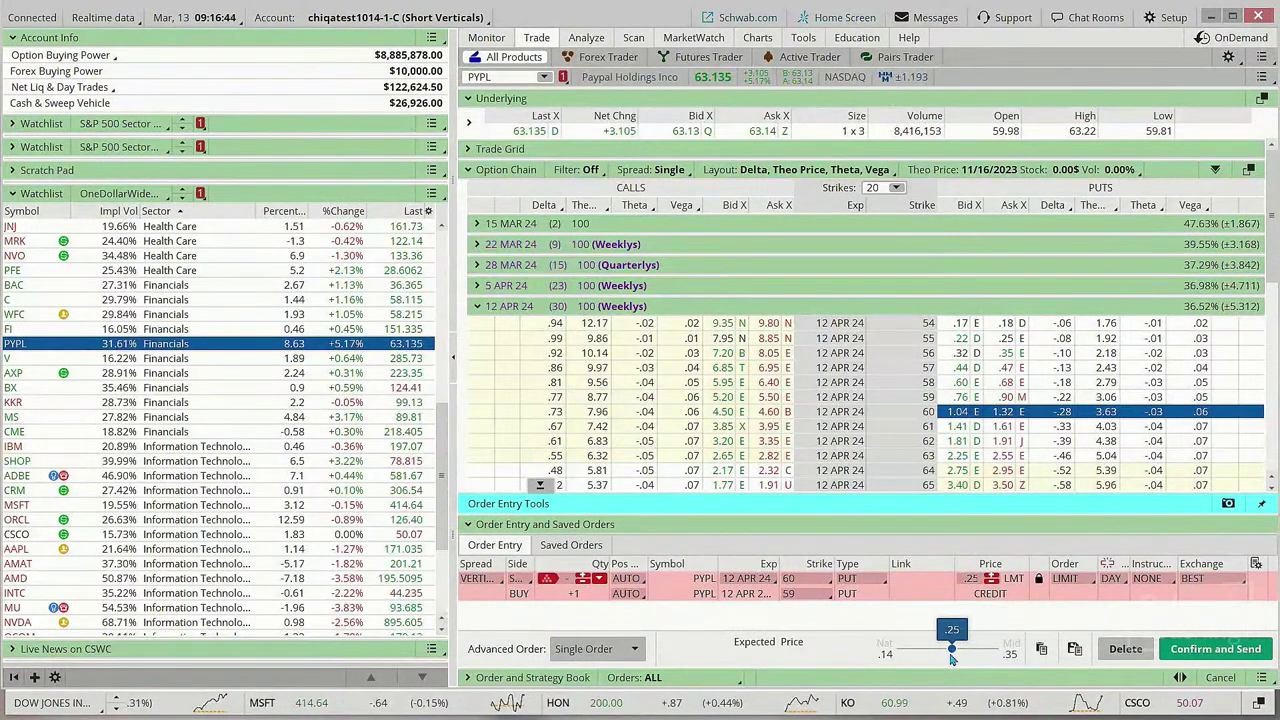
pyautogui.moveTo(953, 657); pyautogui.dragTo(985, 663)
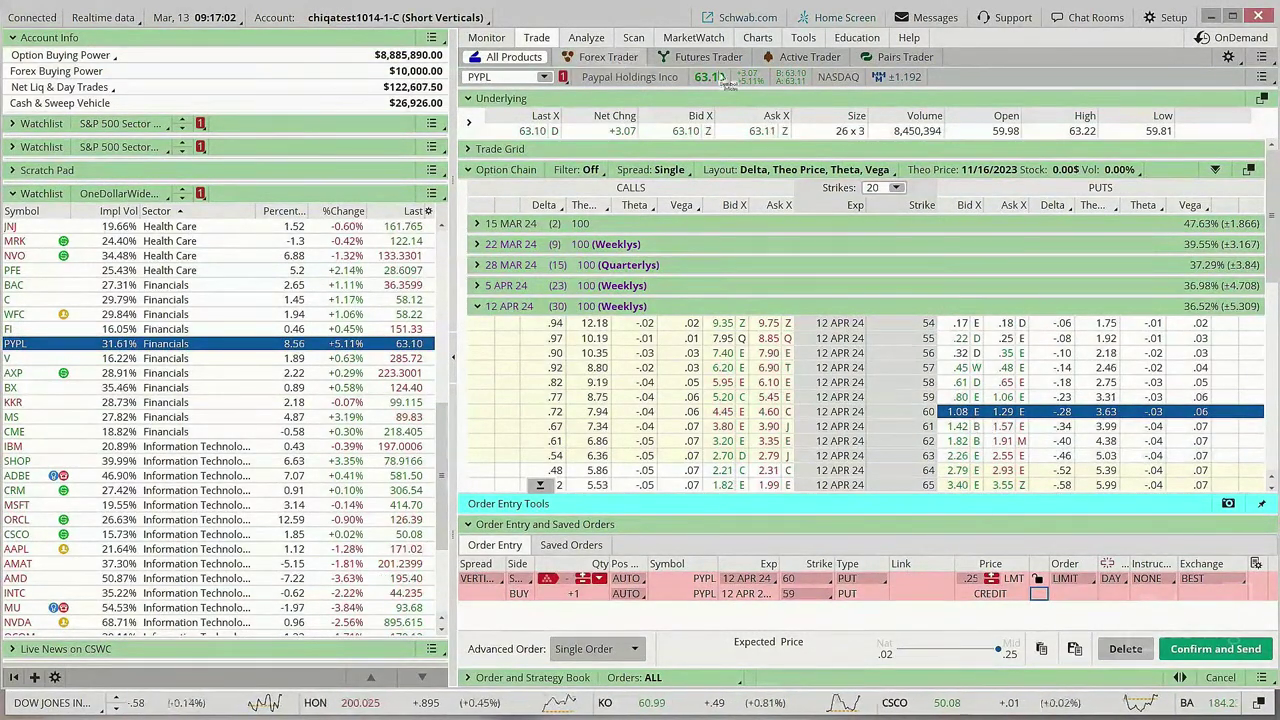
# Go back to the charts and bring up the chart for symbol C
pyautogui.click(755, 38)
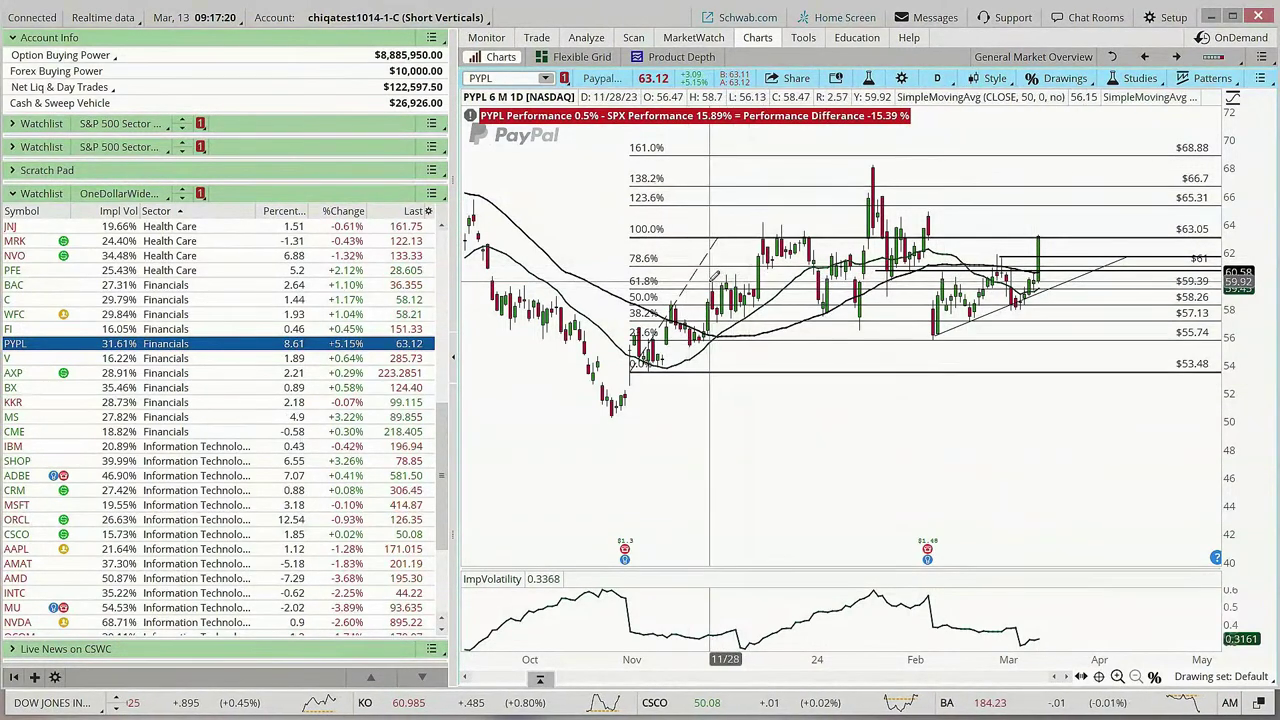
pyautogui.click(509, 80)
pyautogui.write('C')
pyautogui.press('Return')
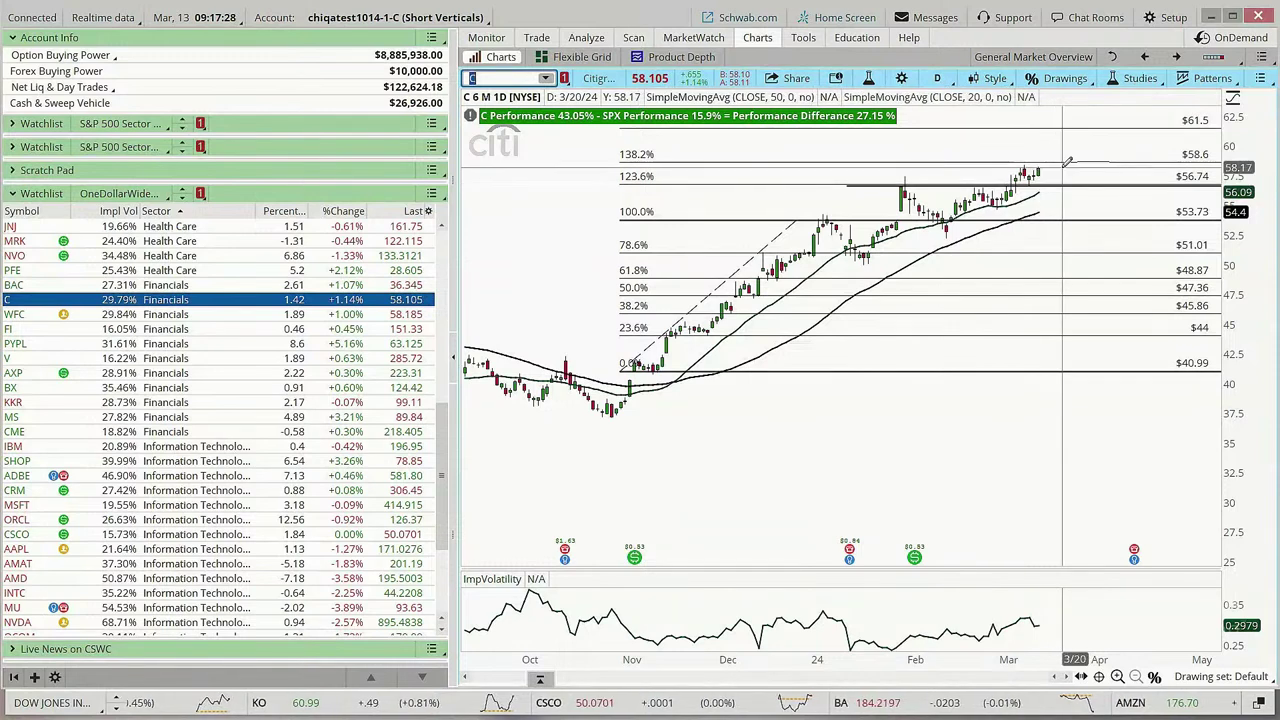
# Examine the C chart with its recent price action enlarged and compare it with the WFC and PYPL charts
pyautogui.scroll(2, 1066, 170)
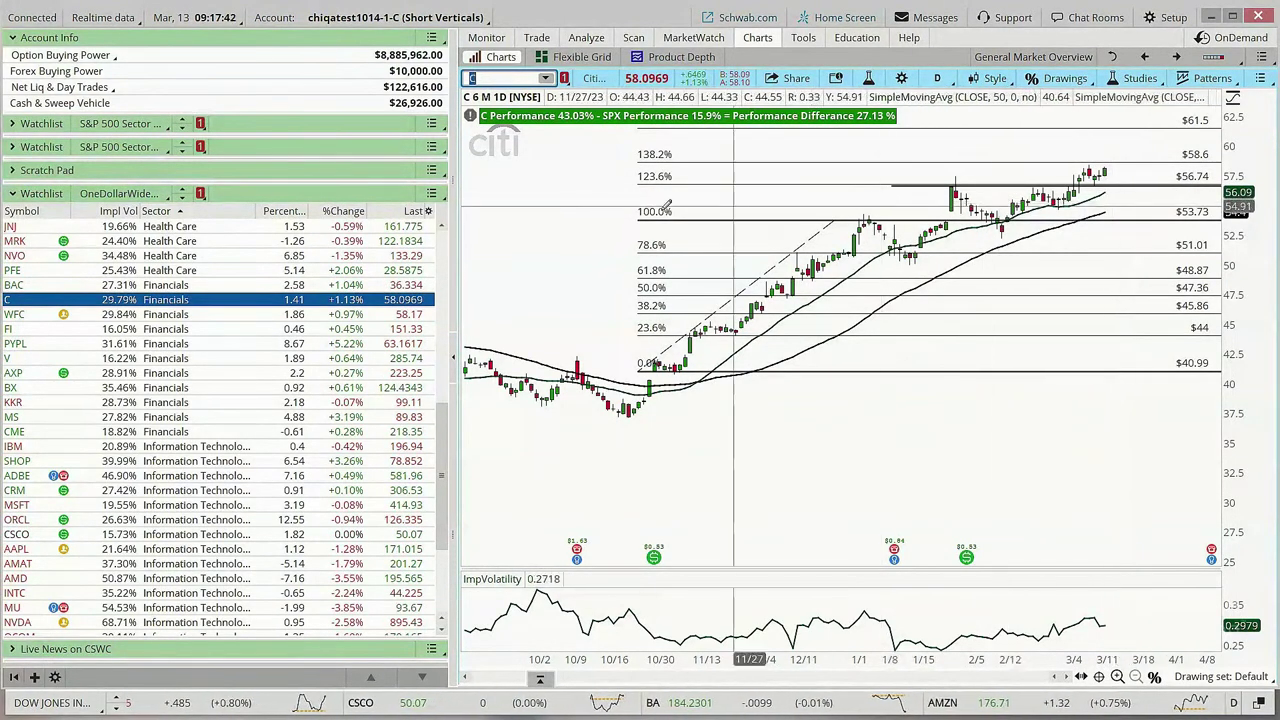
pyautogui.click(34, 316)
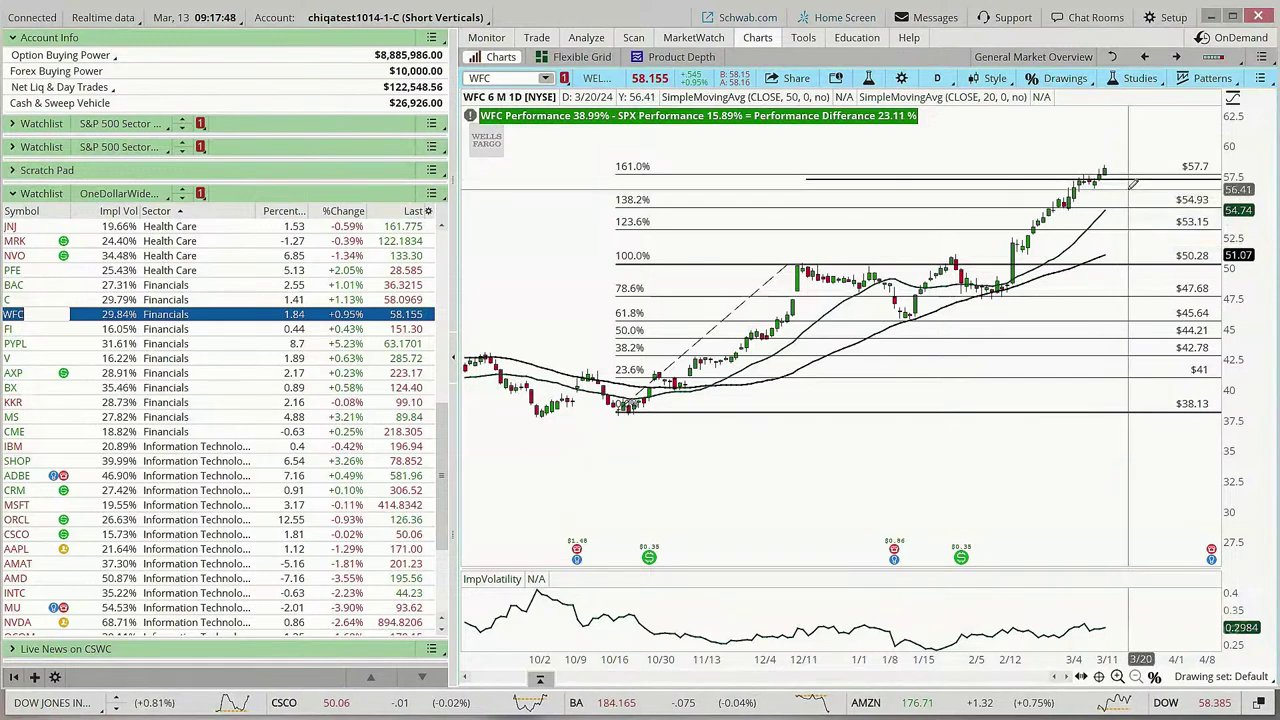
pyautogui.click(41, 345)
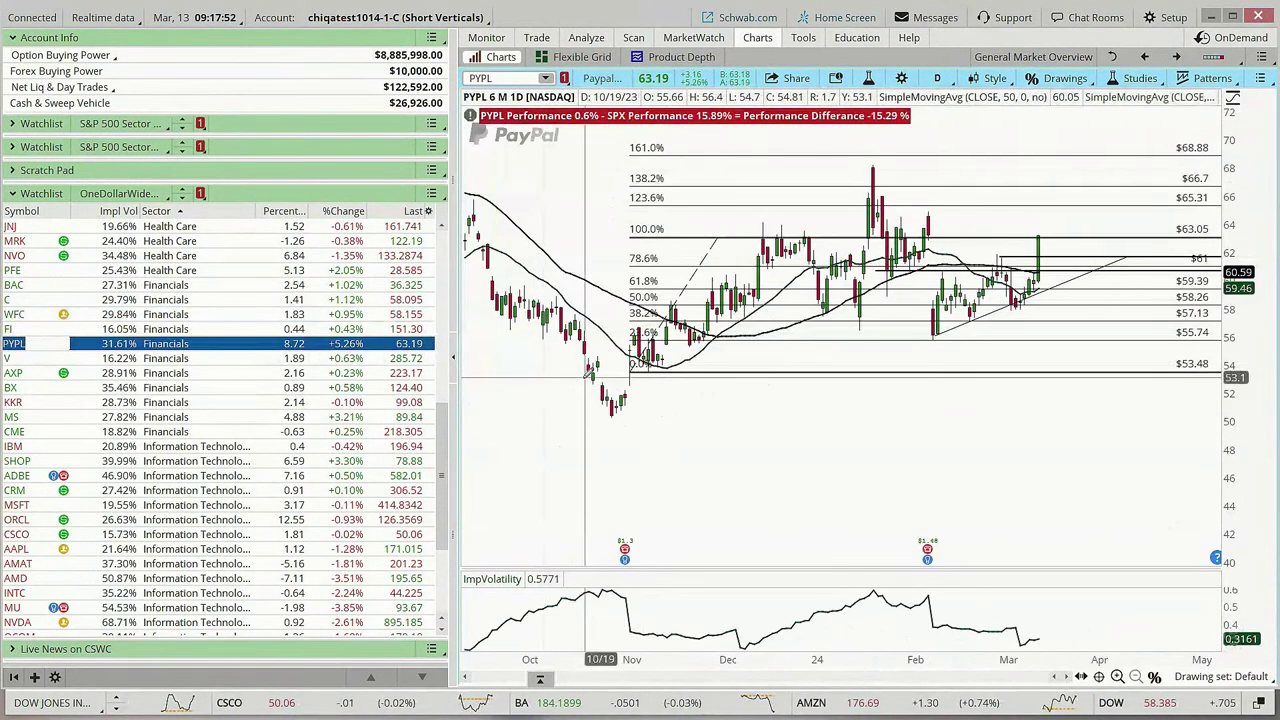
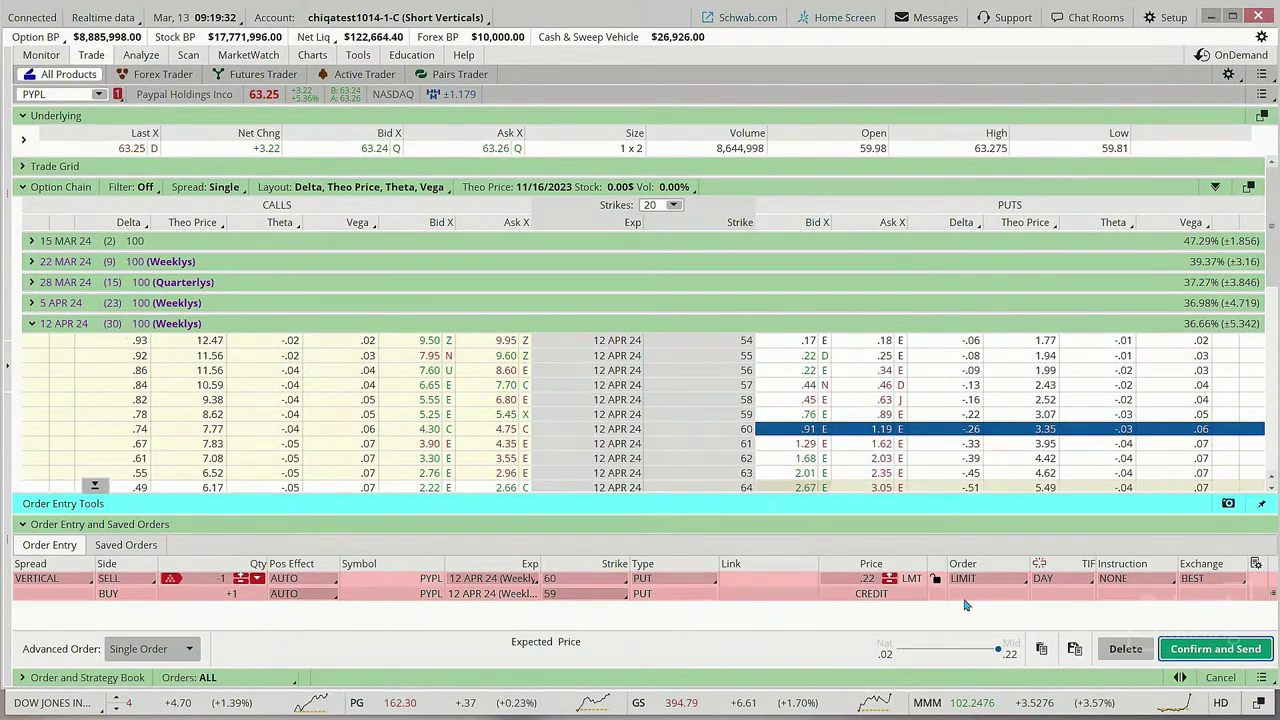
# Set the limit price of the PYPL 60/59 put vertical to a .25 credit
pyautogui.click(889, 576)
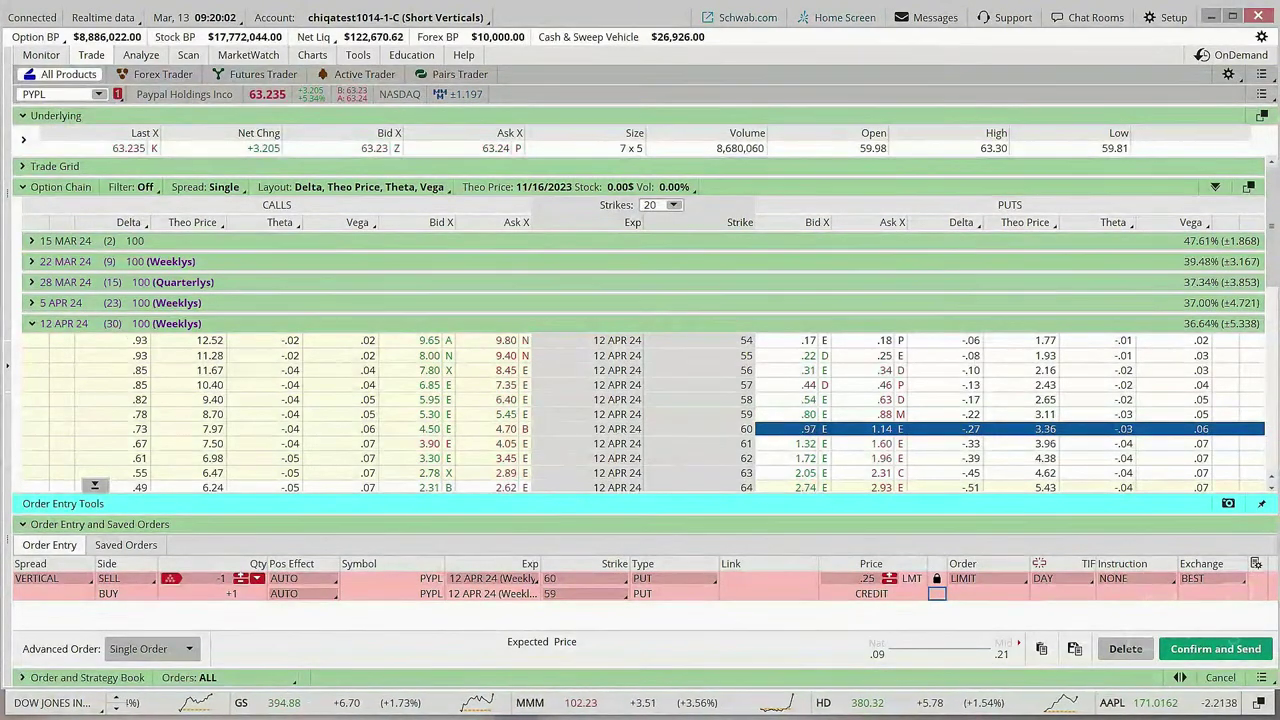
# Switch to Calculator, divide 500 by 75 to size the PYPL vertical, and return to the order
pyautogui.hotkey('alt', 'Tab')
pyautogui.moveTo(586, 175); pyautogui.dragTo(772, 37)
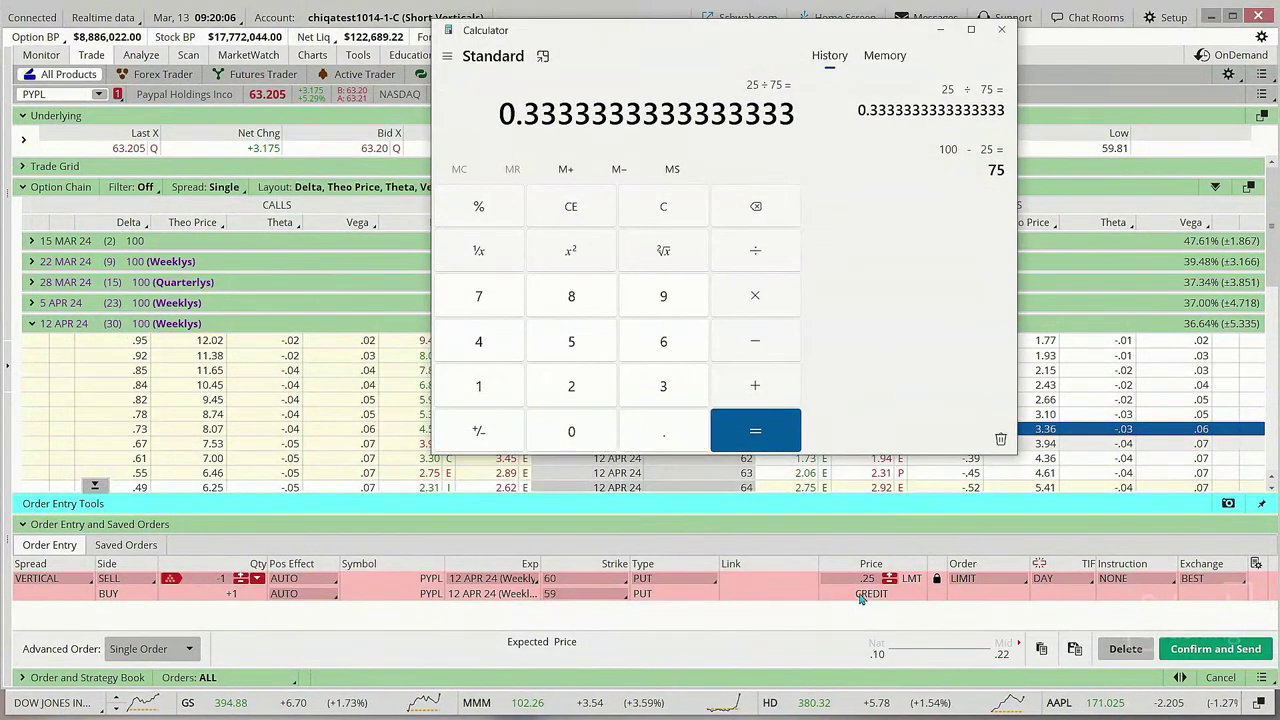
pyautogui.click(490, 300)
pyautogui.click(572, 342)
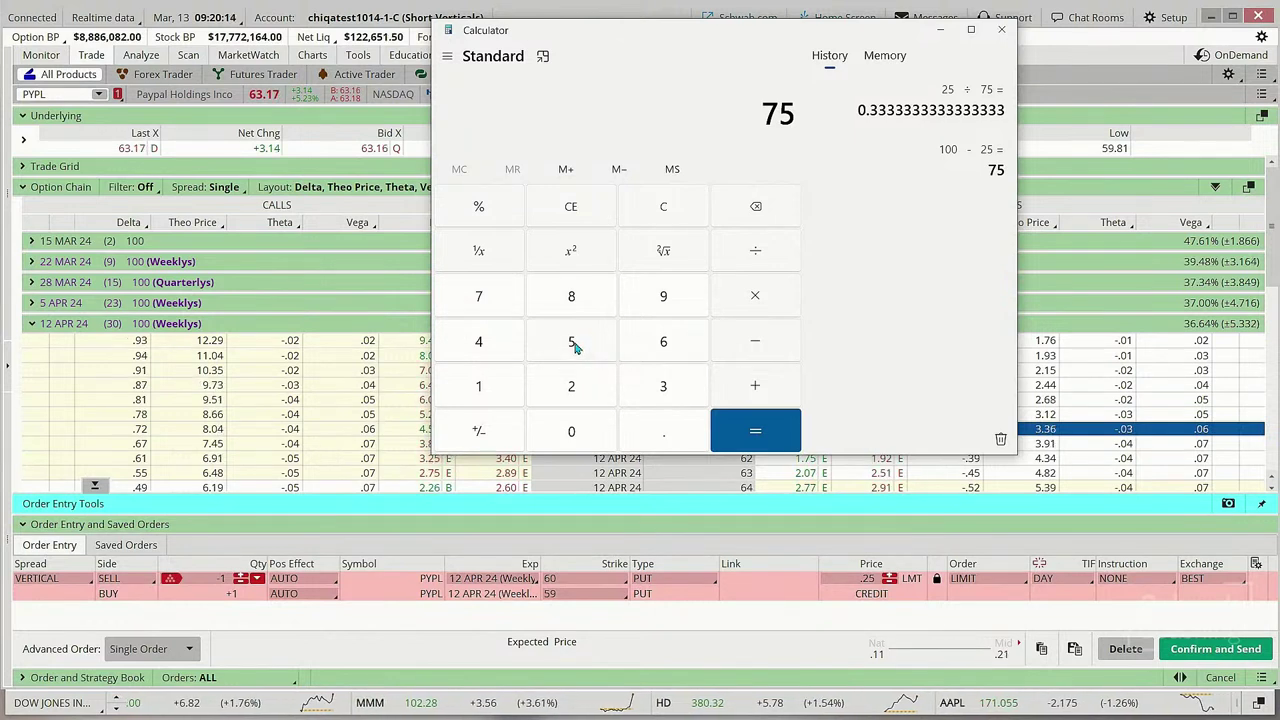
pyautogui.click(573, 343)
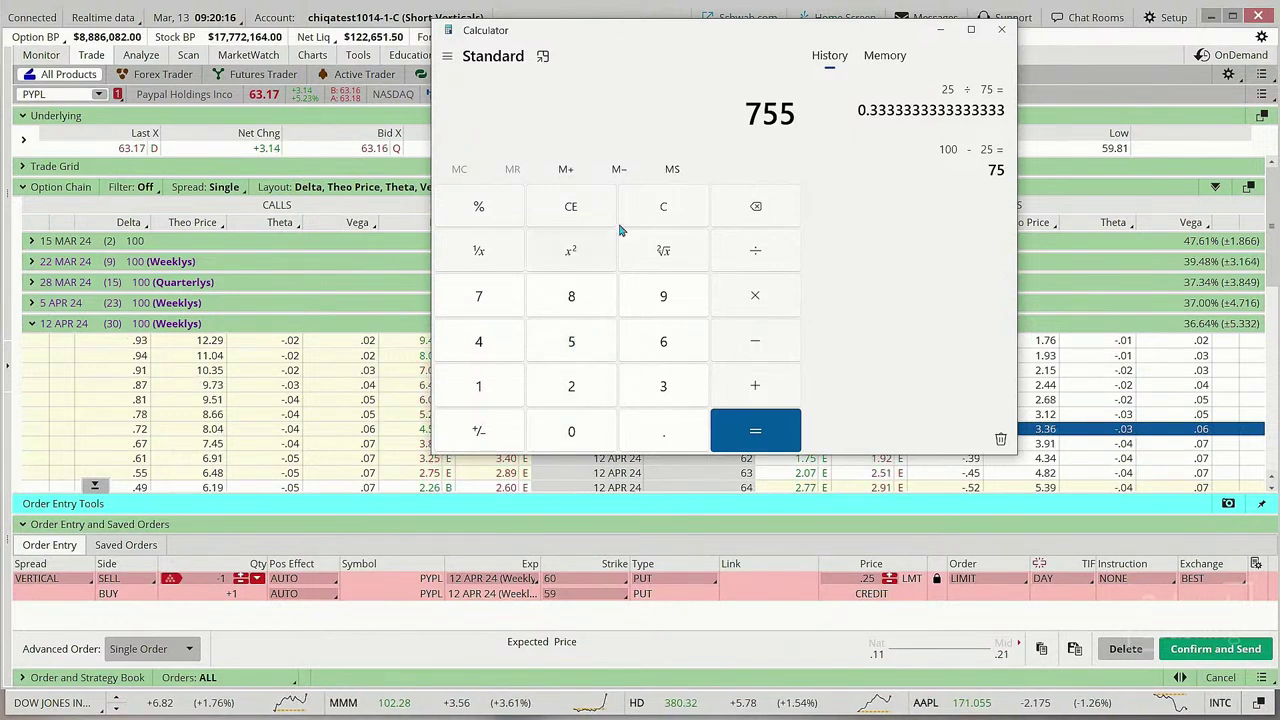
pyautogui.click(662, 207)
pyautogui.click(575, 345)
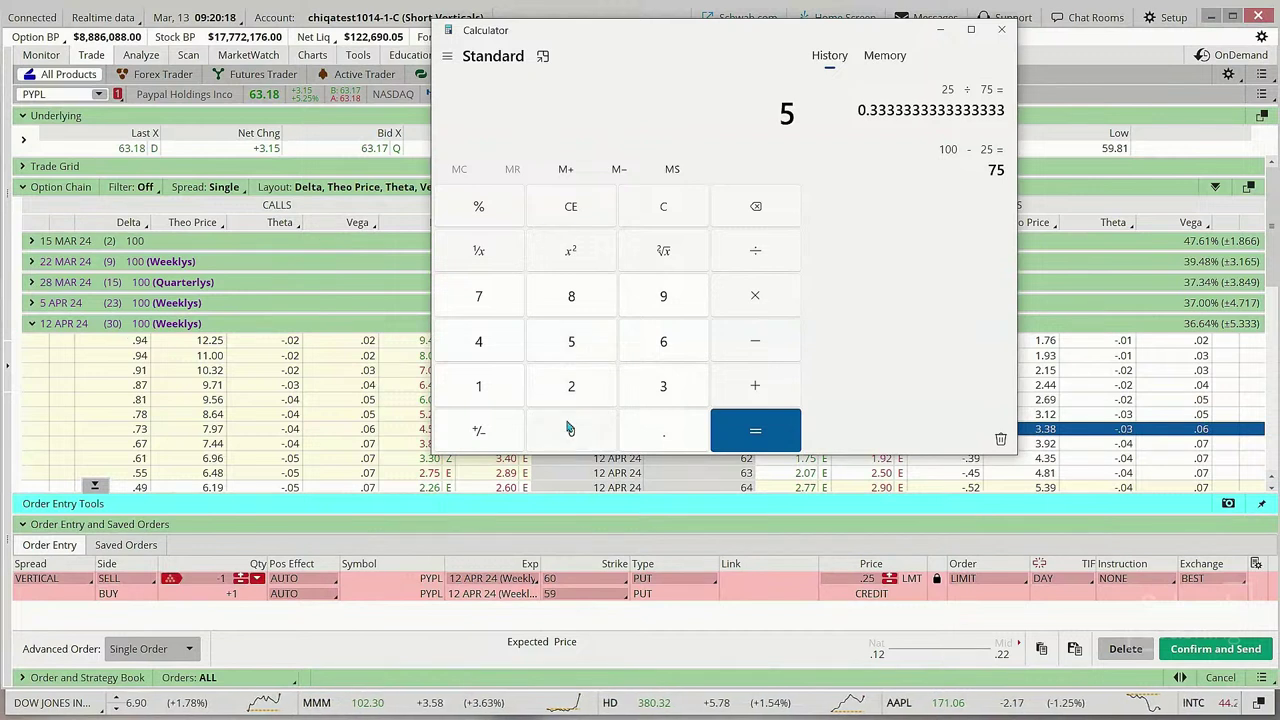
pyautogui.click(567, 428)
pyautogui.click(567, 428)
pyautogui.click(752, 252)
pyautogui.click(480, 298)
pyautogui.click(571, 343)
pyautogui.click(750, 428)
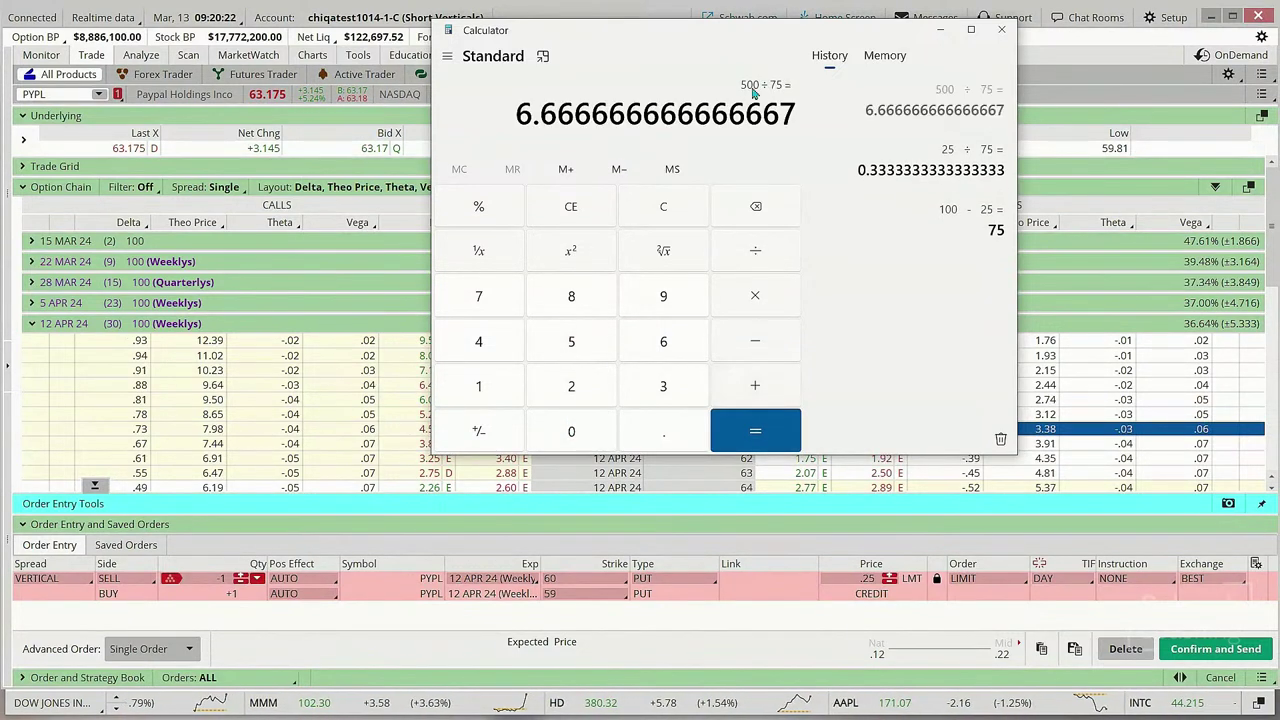
pyautogui.click(940, 35)
# Set the PYPL put vertical's sell quantity to 6 contracts, then confirm and send the order
pyautogui.click(241, 586)
pyautogui.click(241, 586)
pyautogui.click(241, 586)
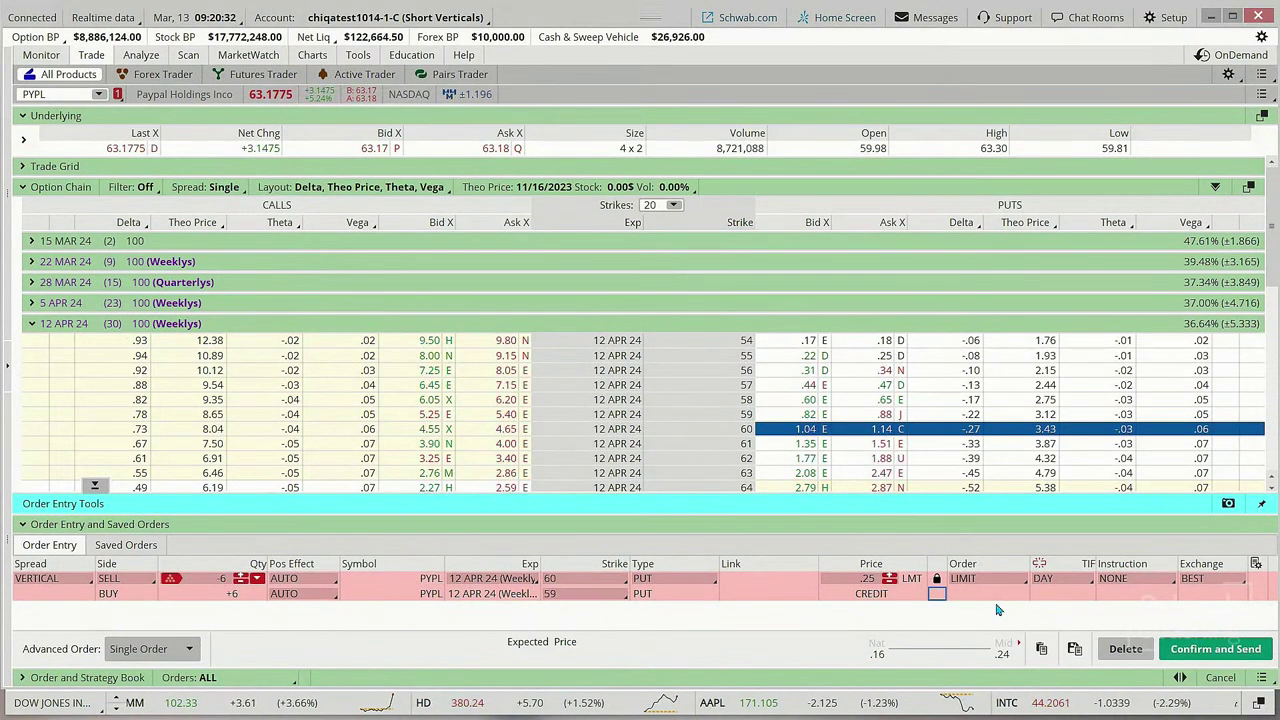
pyautogui.click(1203, 650)
pyautogui.click(1209, 648)
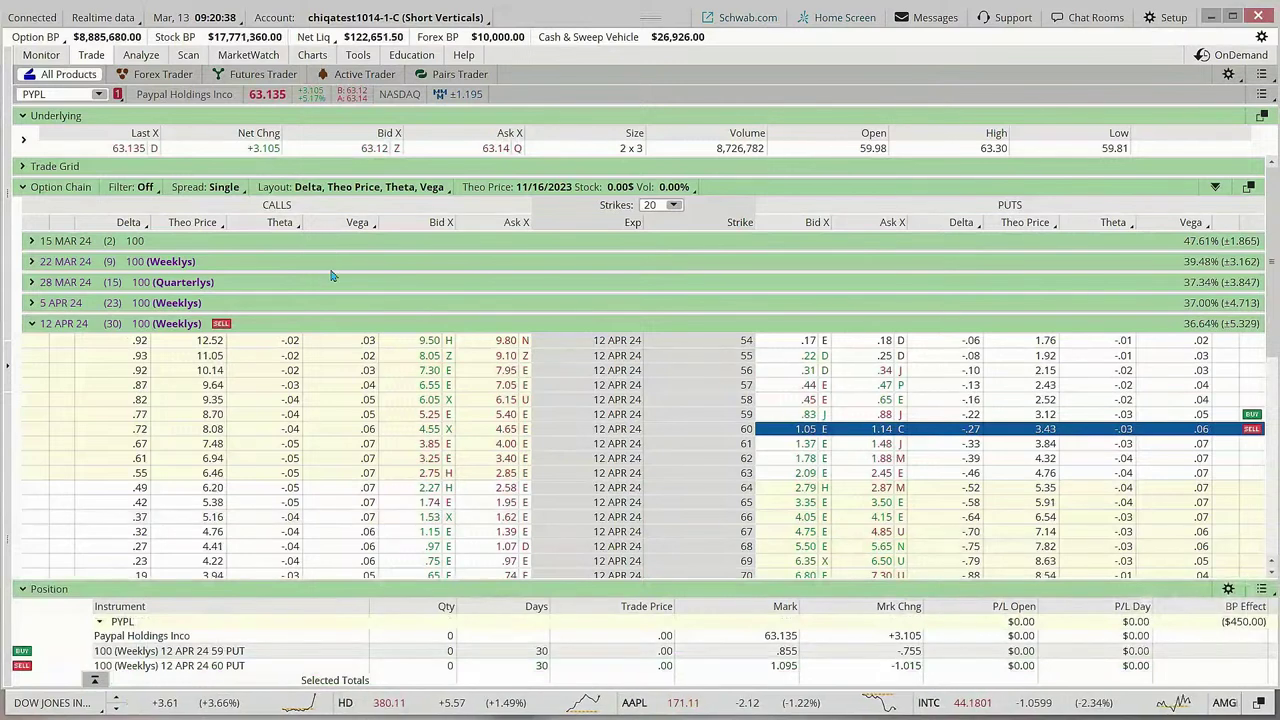
# Open the working PYPL vertical as a replacement order, review its max profit and loss in the confirmation, and delete the replacement
pyautogui.click(44, 58)
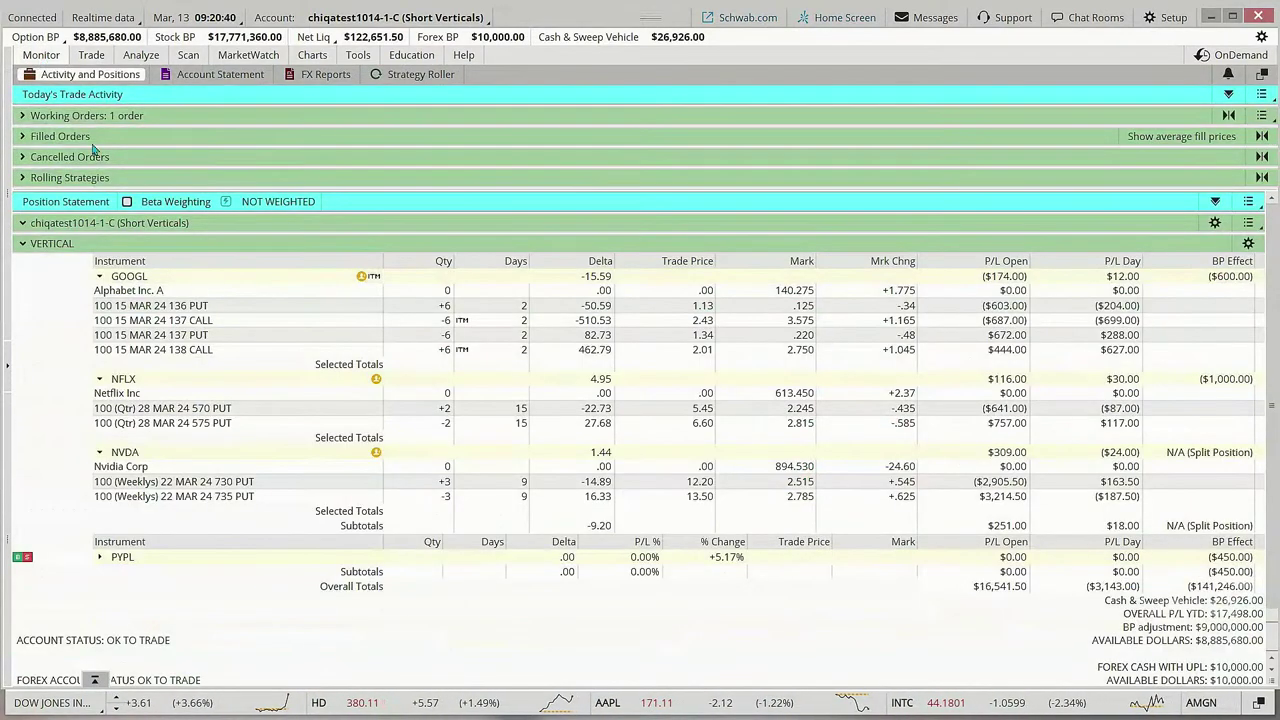
pyautogui.click(23, 116)
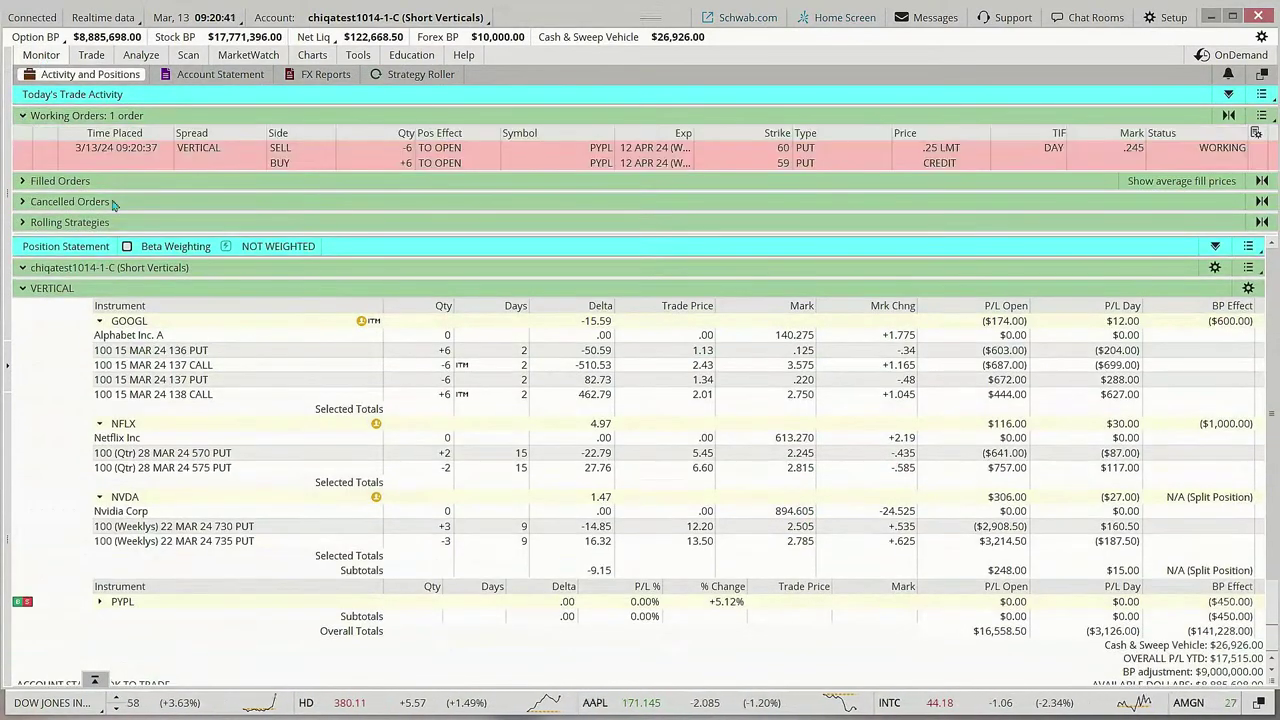
pyautogui.rightClick(60, 150)
pyautogui.click(108, 190)
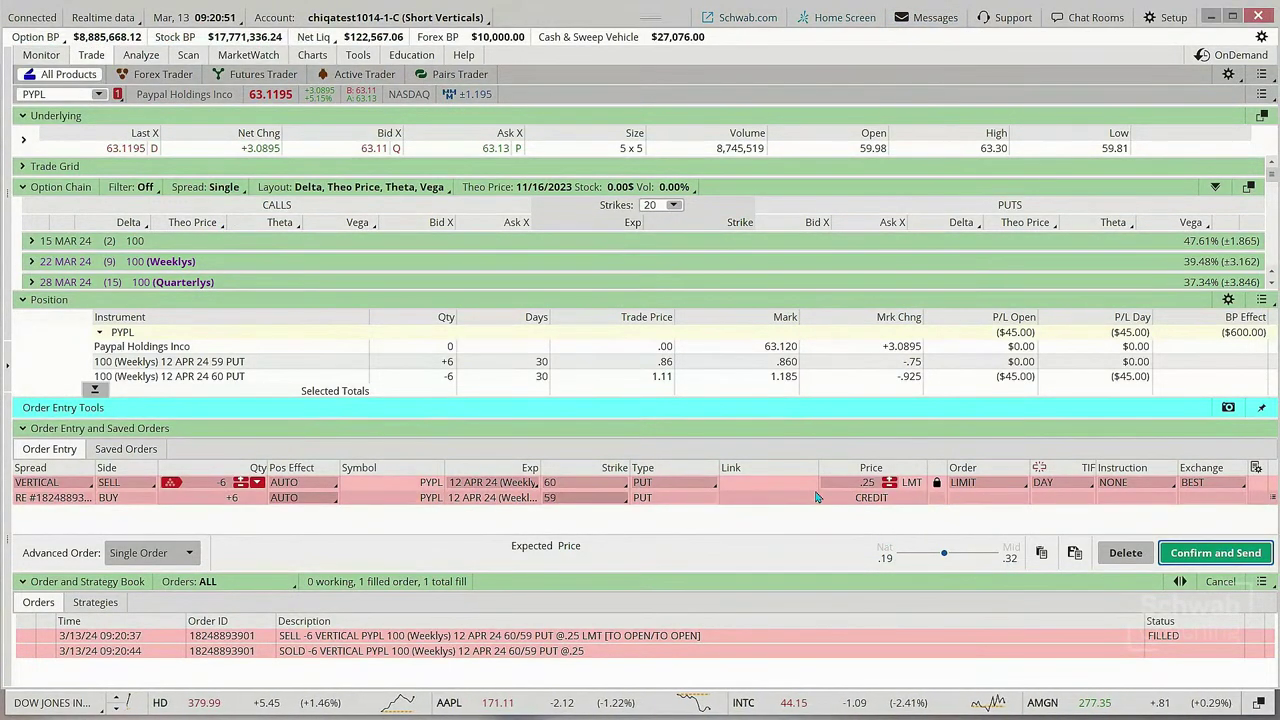
pyautogui.click(1188, 555)
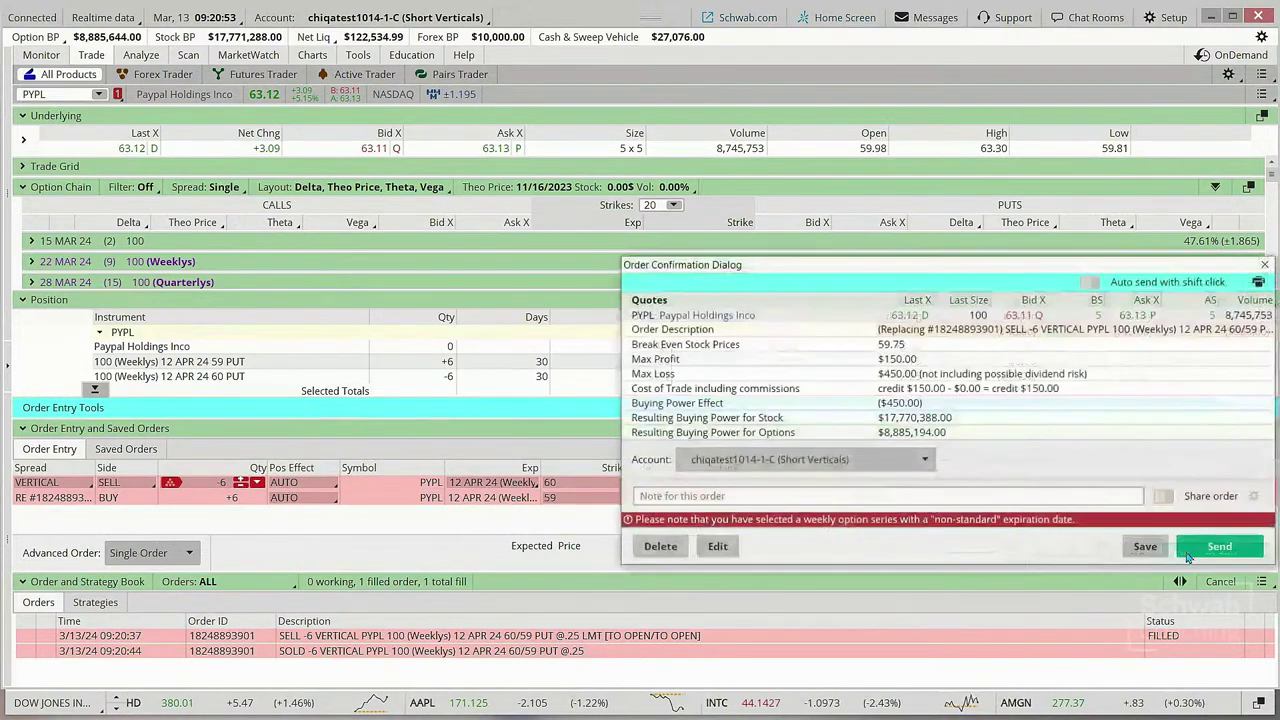
pyautogui.moveTo(1064, 264); pyautogui.dragTo(832, 92)
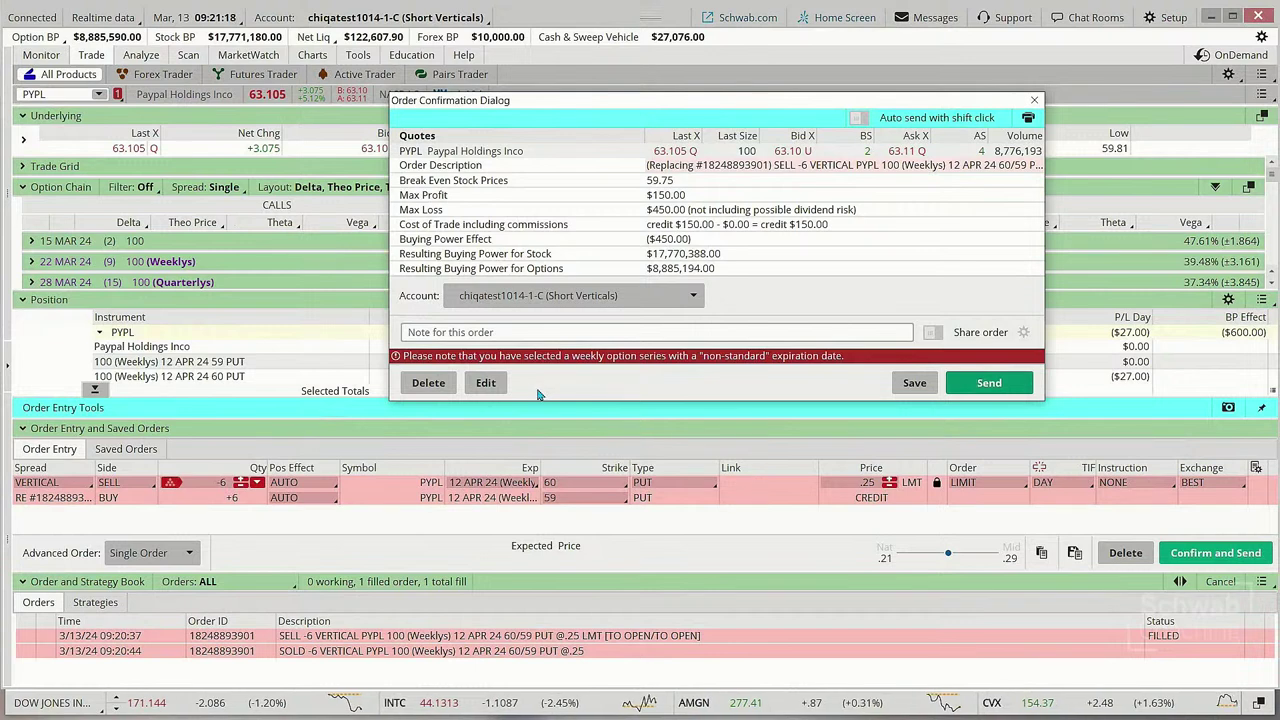
pyautogui.click(428, 383)
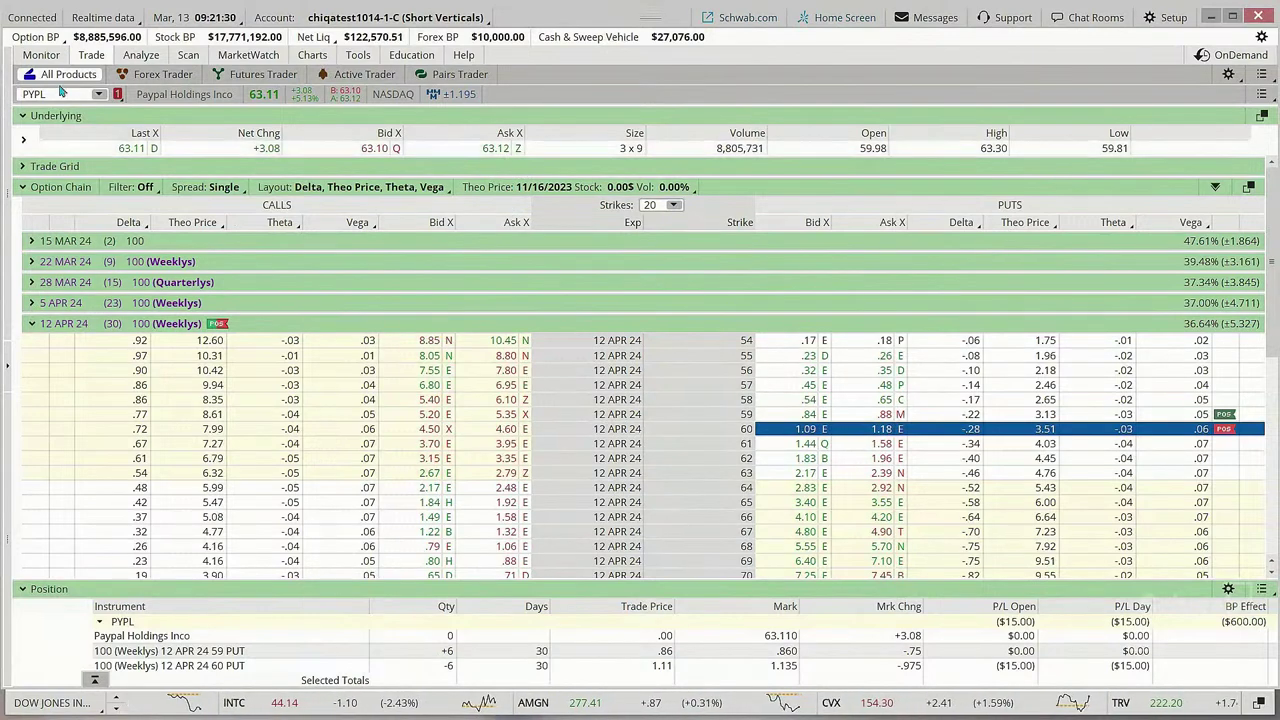
# Go to the account's activity and positions and expand the PYPL position to show its option legs
pyautogui.click(42, 56)
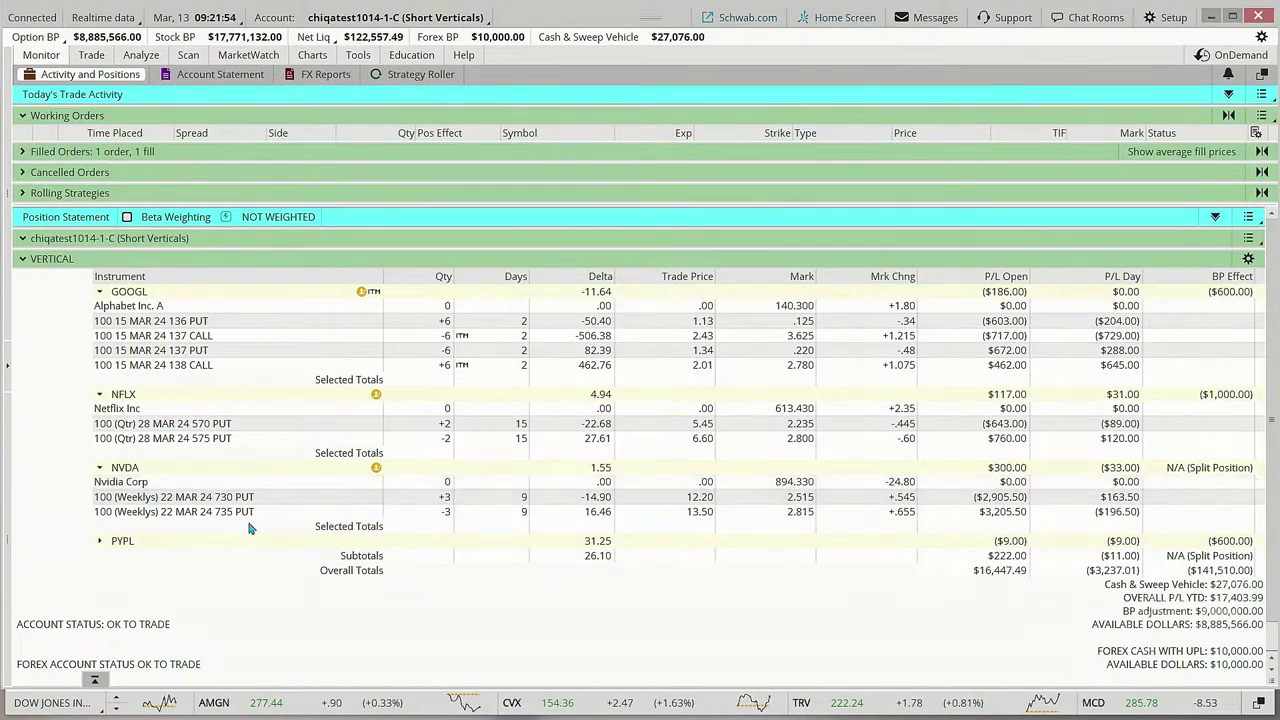
pyautogui.click(99, 541)
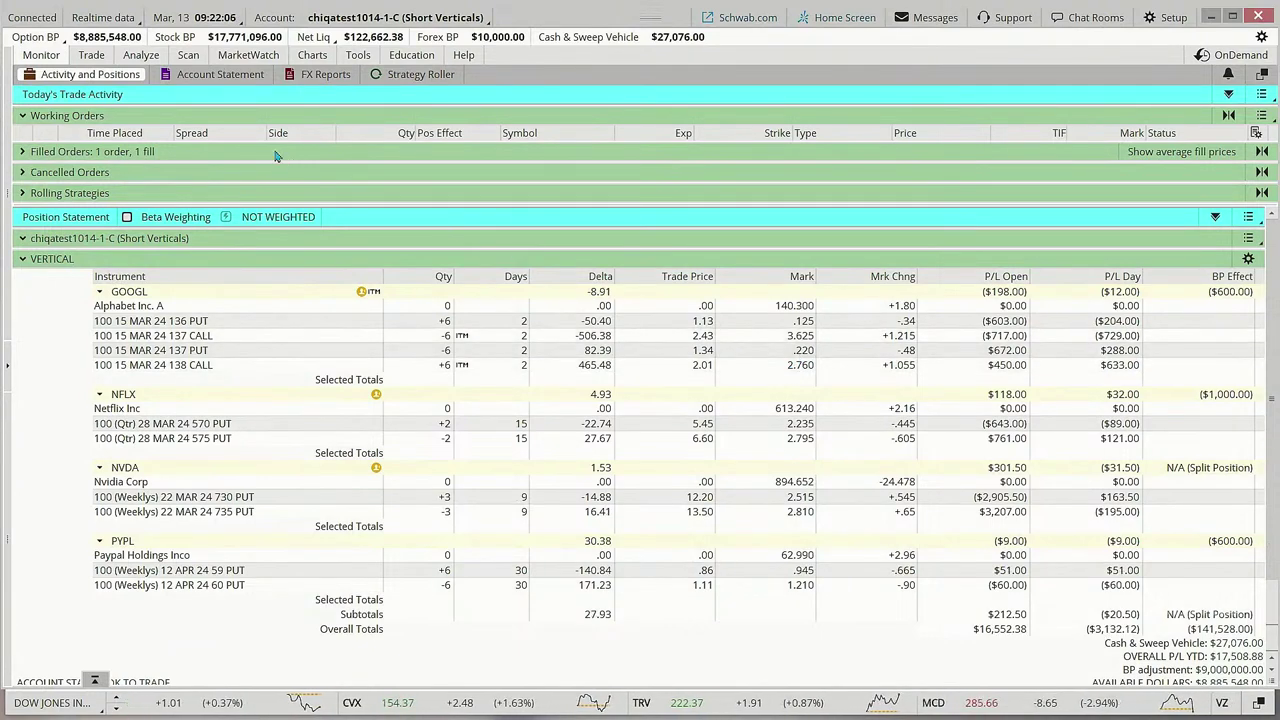
# Show the account statement for symbol GOOGL over 30 days back from today, with the cash and sweep section collapsed
pyautogui.click(218, 76)
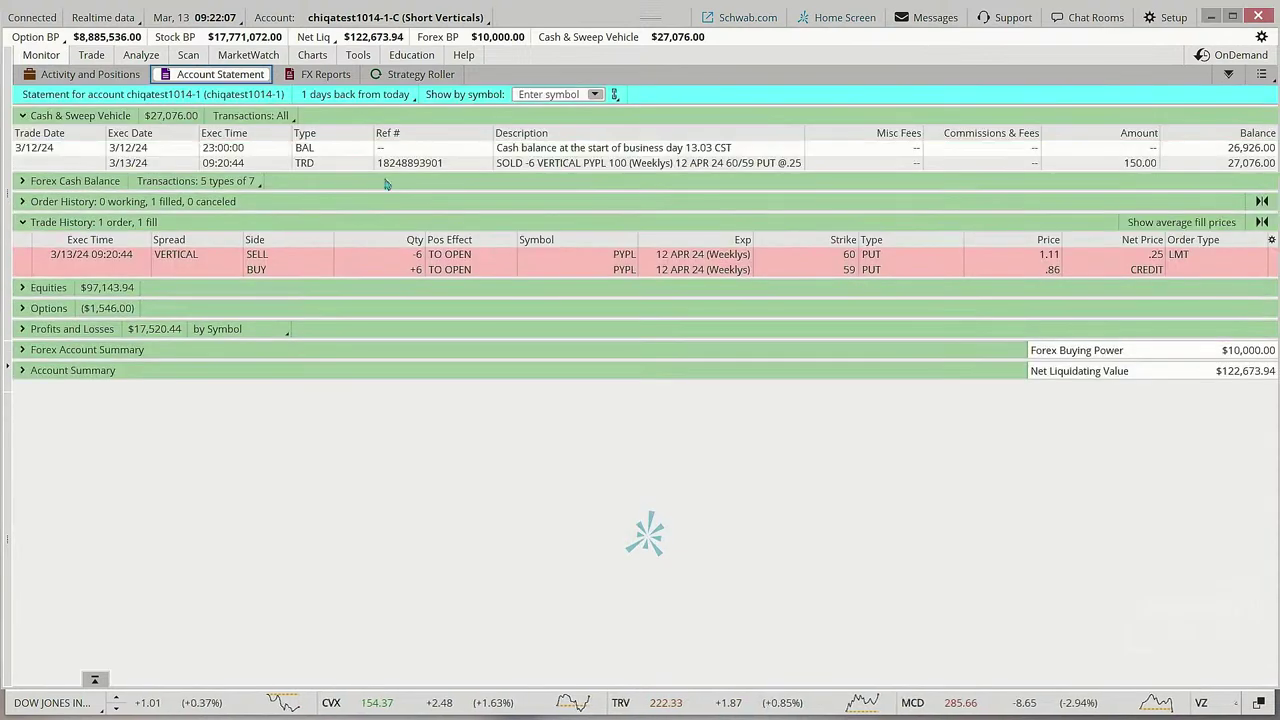
pyautogui.click(528, 96)
pyautogui.write('GOOGL')
pyautogui.press('Return')
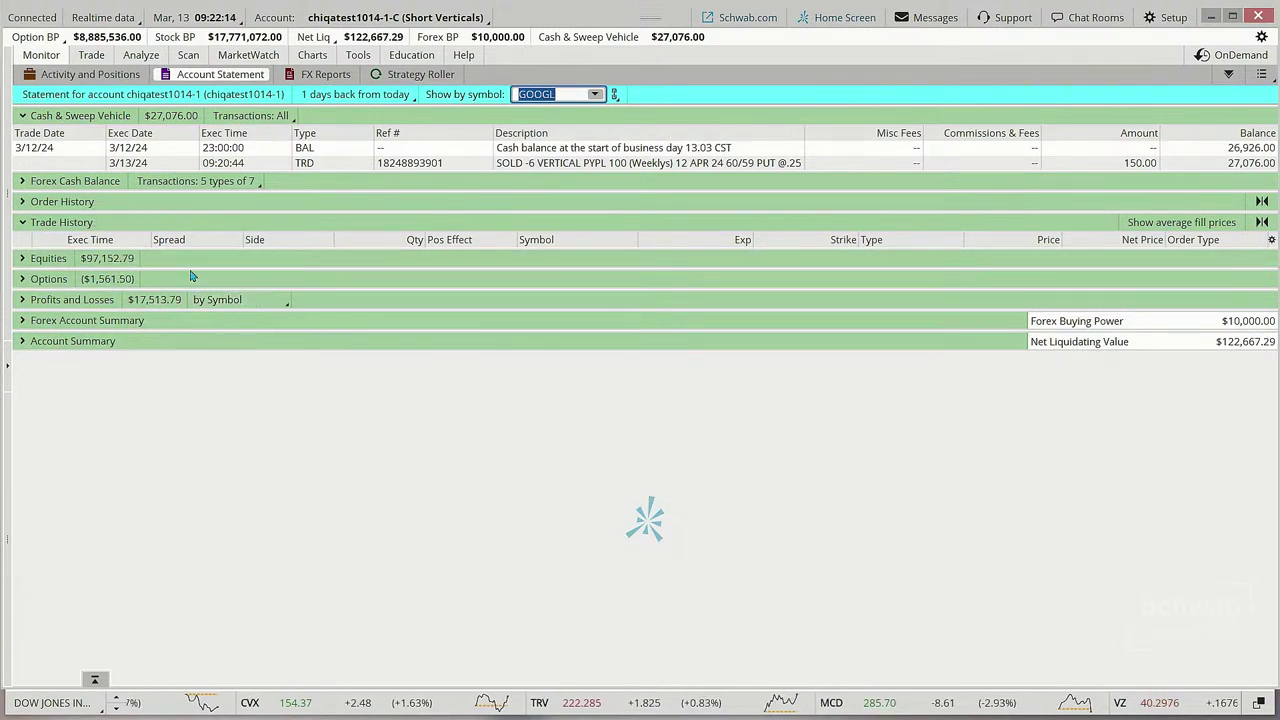
pyautogui.click(355, 94)
pyautogui.click(239, 172)
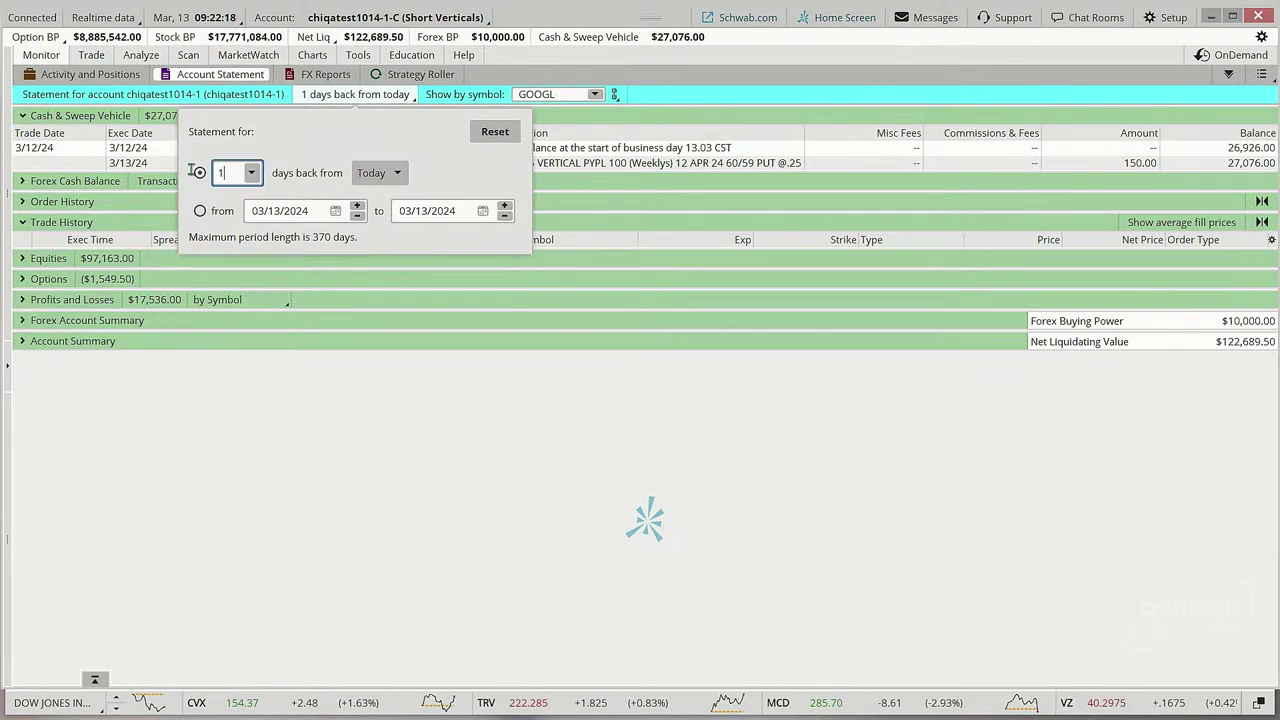
pyautogui.write('30')
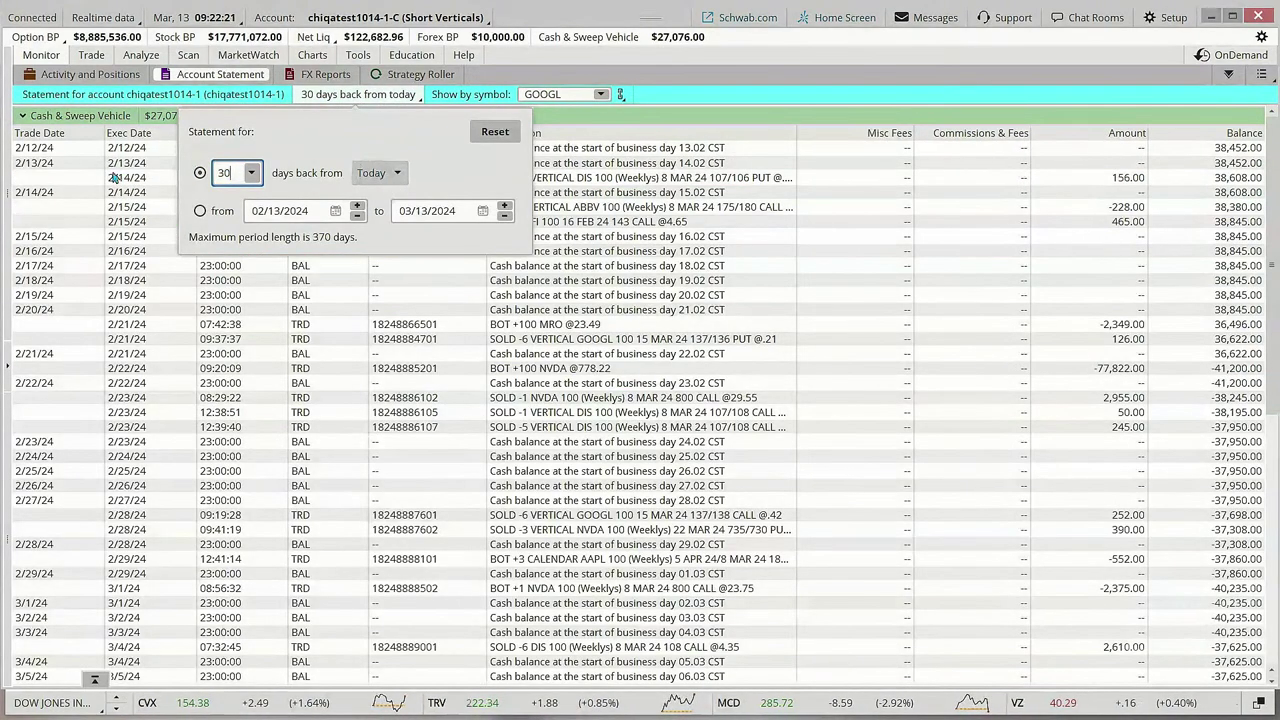
pyautogui.click(22, 115)
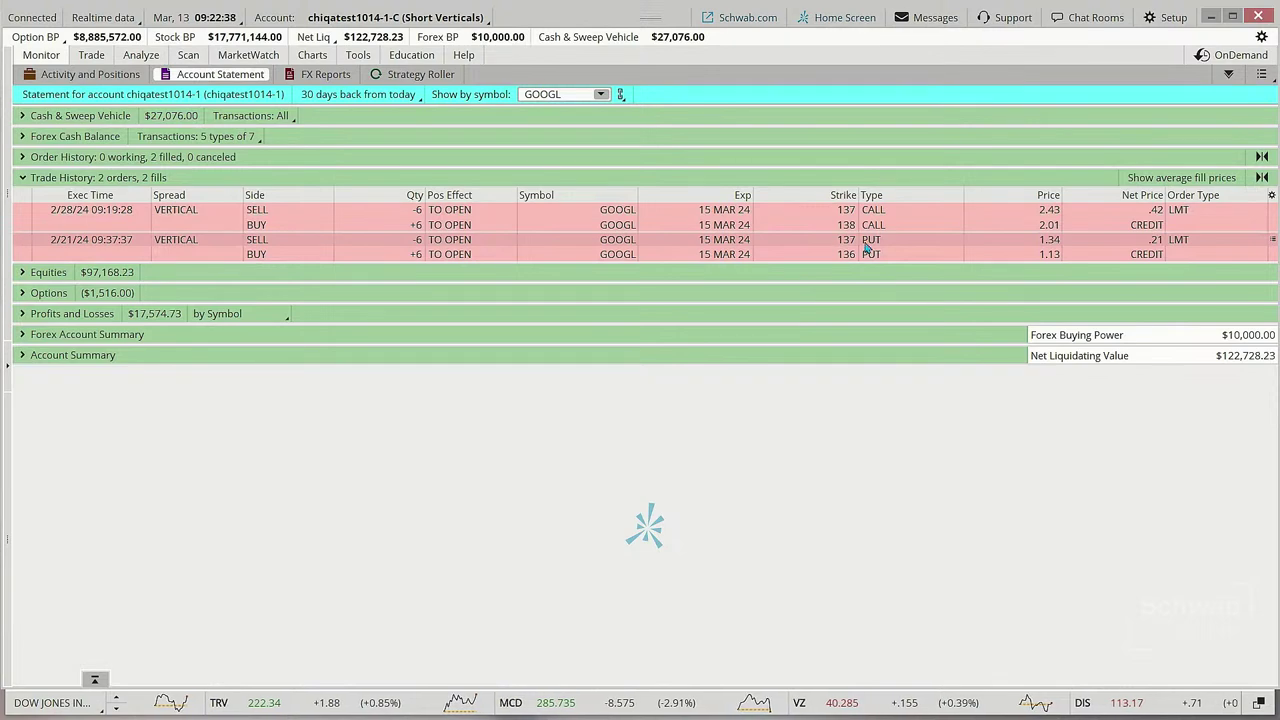
# Bring up the GOOGL chart and review its recent price action
pyautogui.click(312, 57)
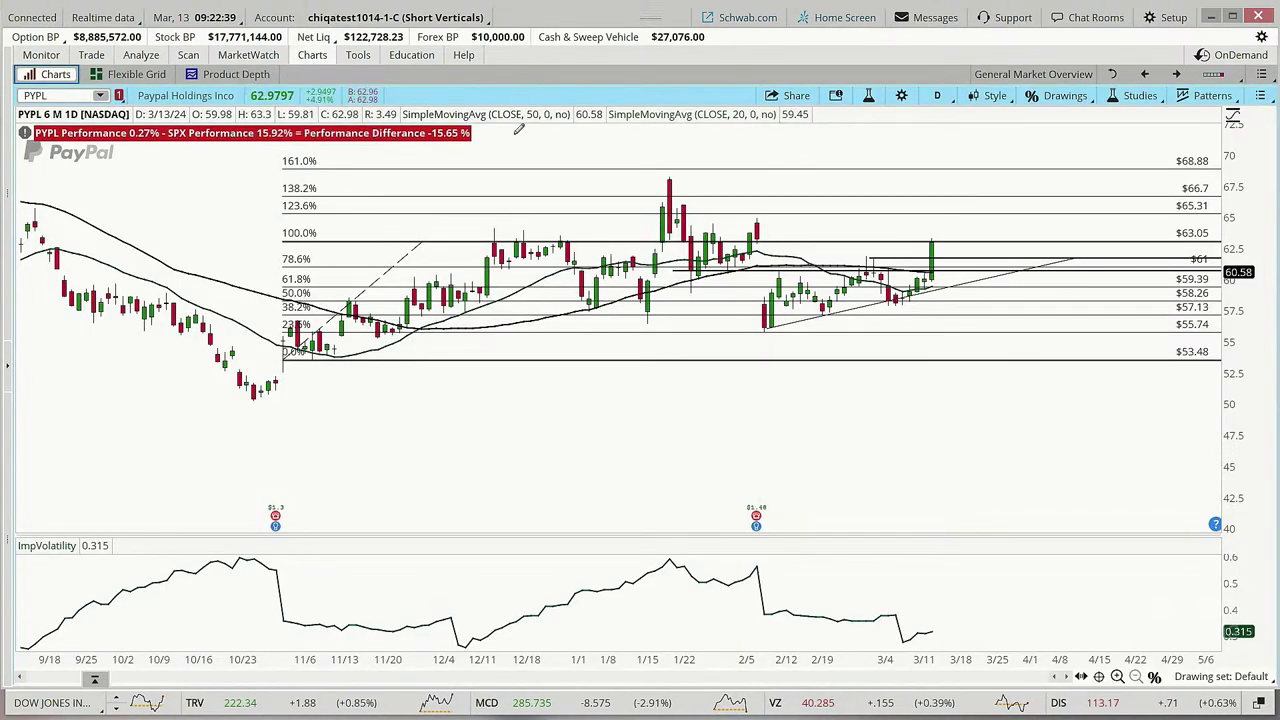
pyautogui.write('GOOGL')
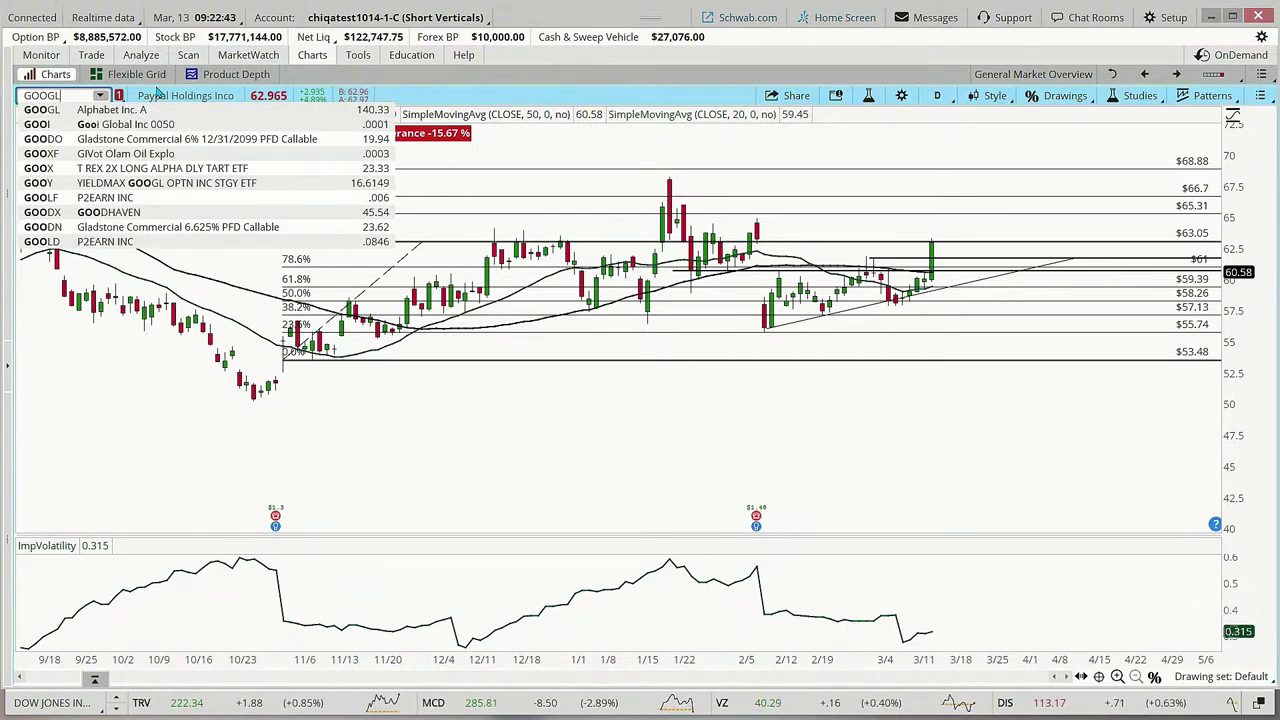
pyautogui.press('Return')
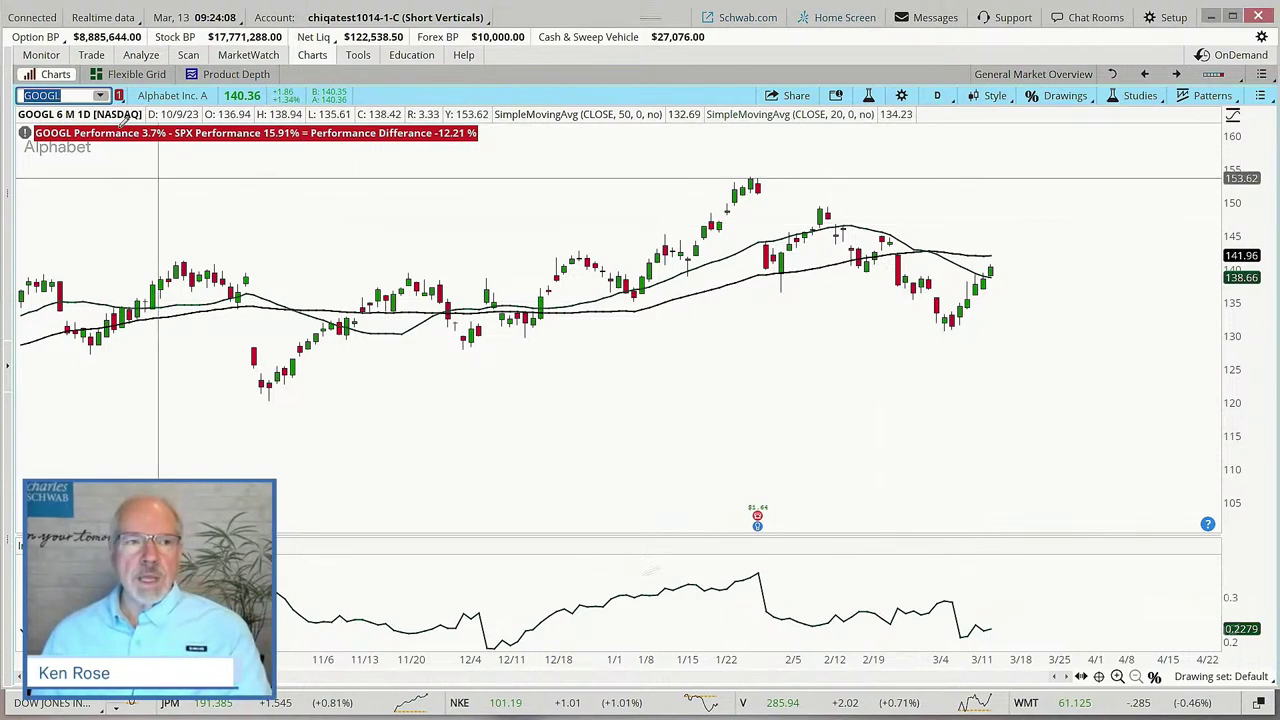
# Return to the GOOGL trade history and, in Calculator, subtract the put vertical's 21 credit from 100
pyautogui.click(41, 55)
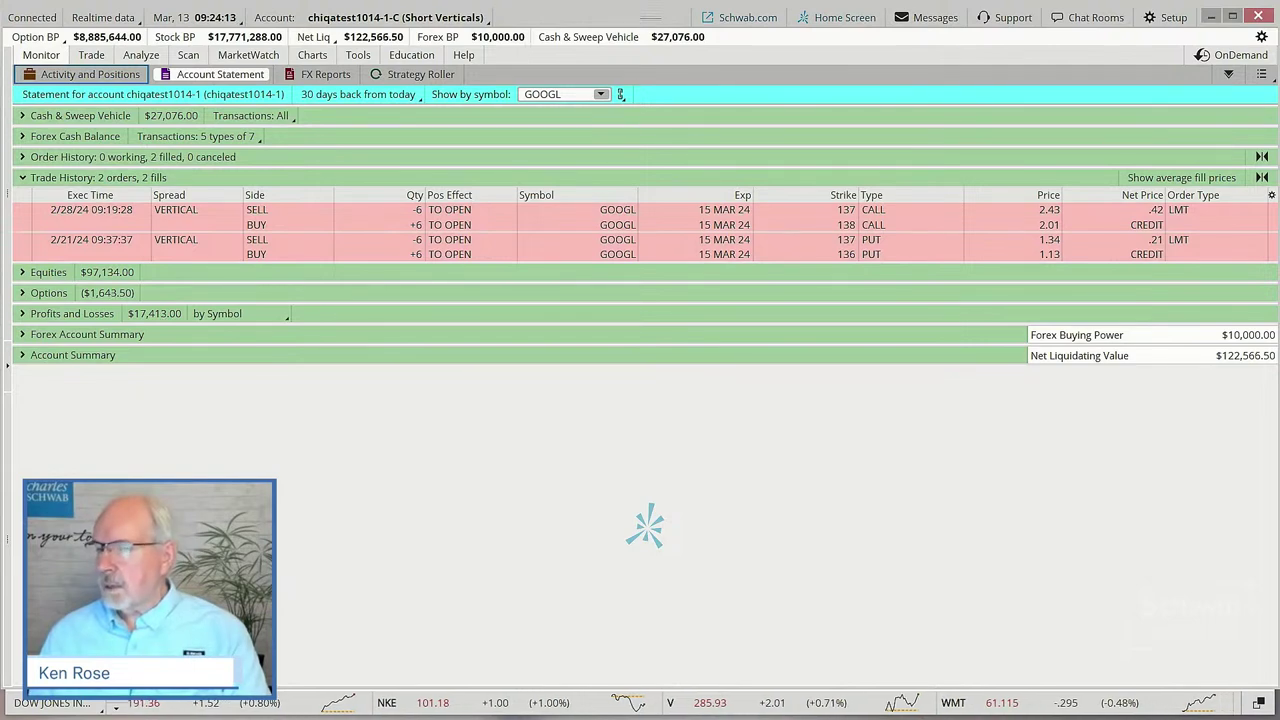
pyautogui.moveTo(715, 23); pyautogui.dragTo(538, 286)
pyautogui.click(495, 460)
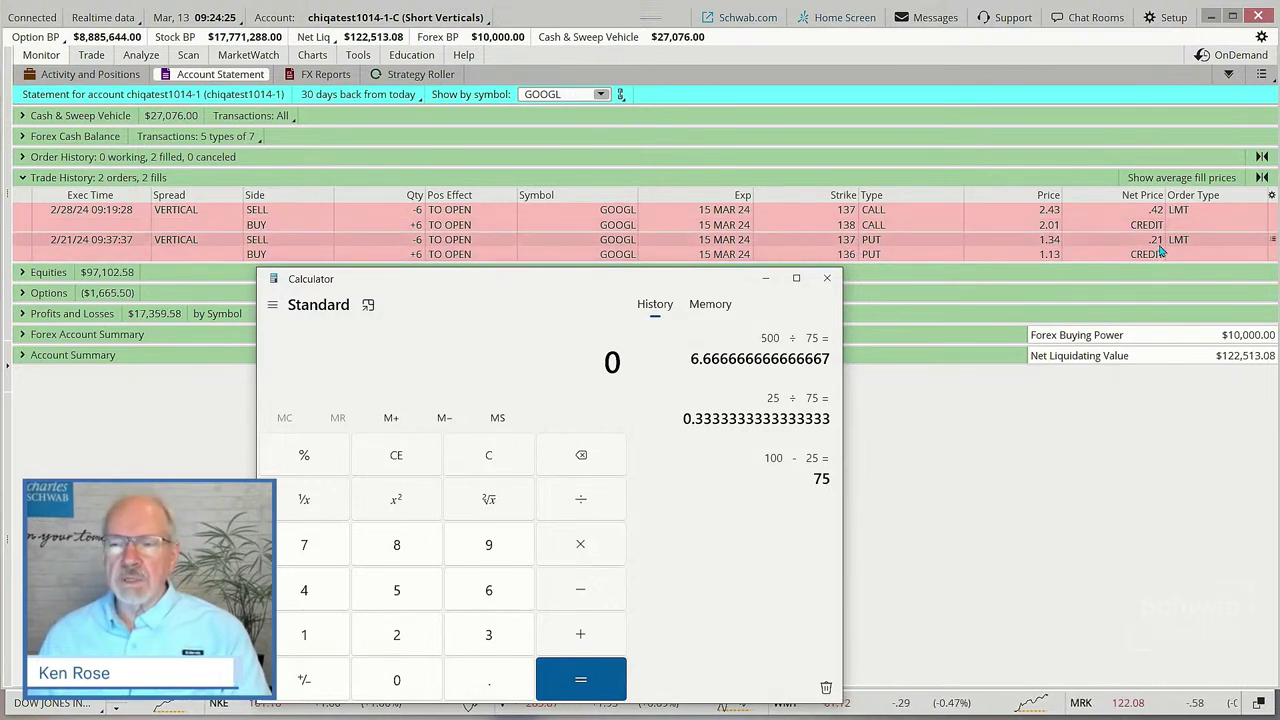
pyautogui.click(324, 643)
pyautogui.click(396, 680)
pyautogui.click(396, 680)
pyautogui.click(578, 590)
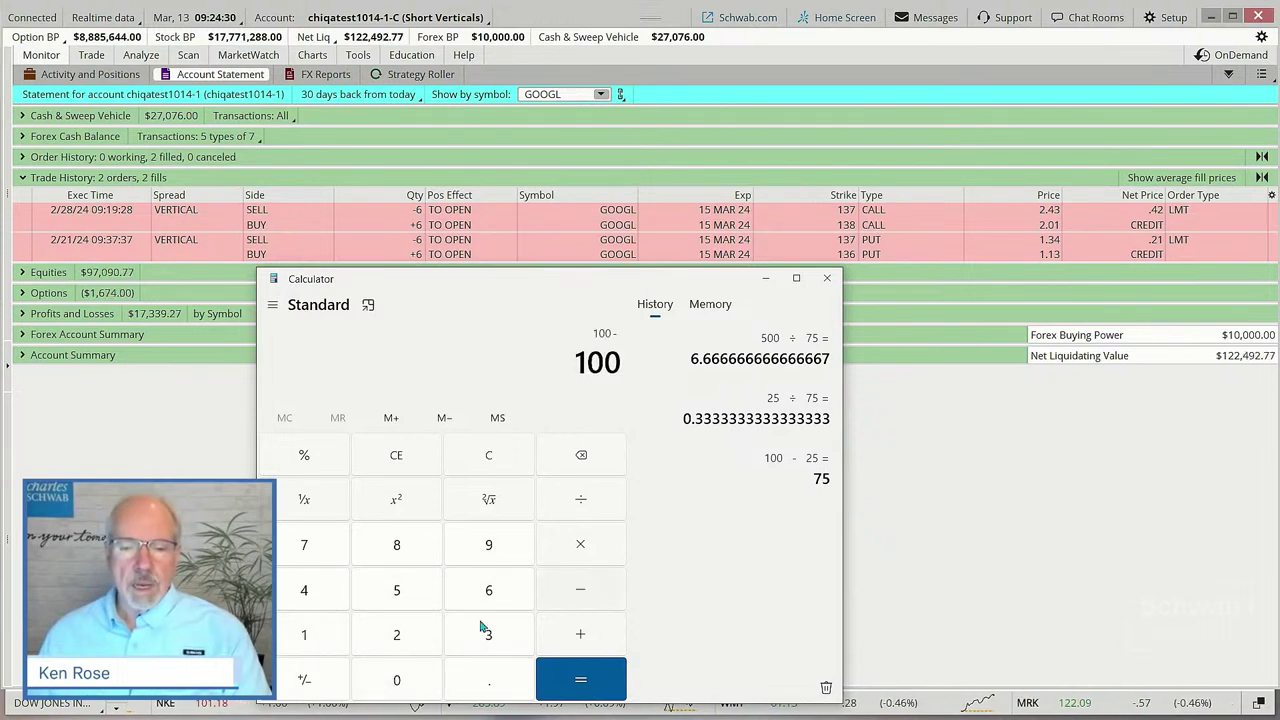
pyautogui.click(396, 634)
pyautogui.click(312, 640)
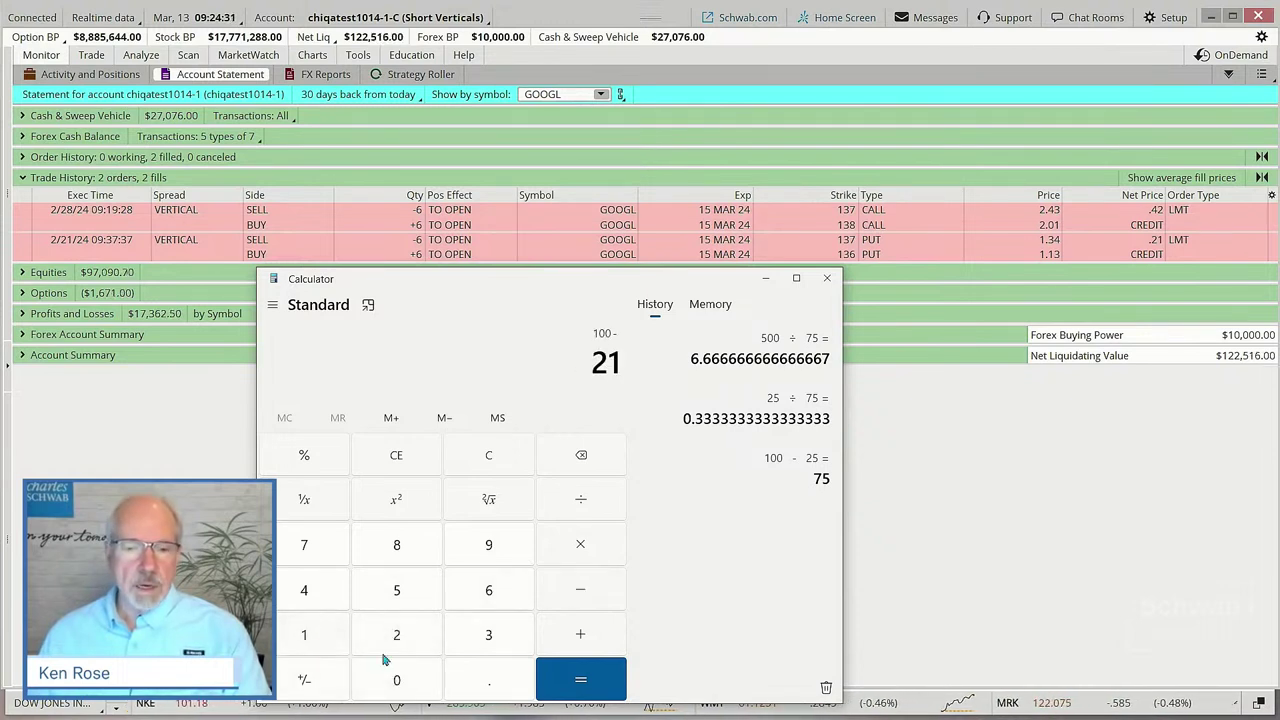
pyautogui.click(580, 675)
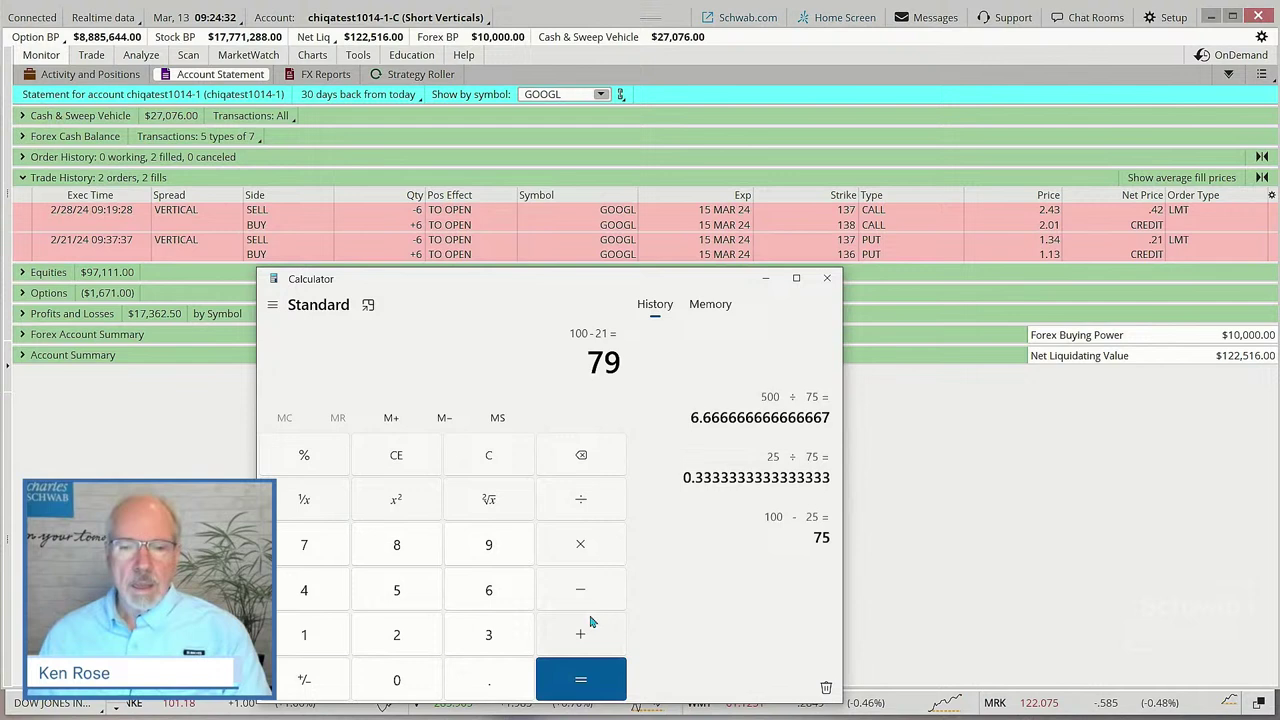
# Multiply the put vertical's per-contract risk by 6 contracts
pyautogui.click(588, 549)
pyautogui.click(486, 606)
pyautogui.click(578, 670)
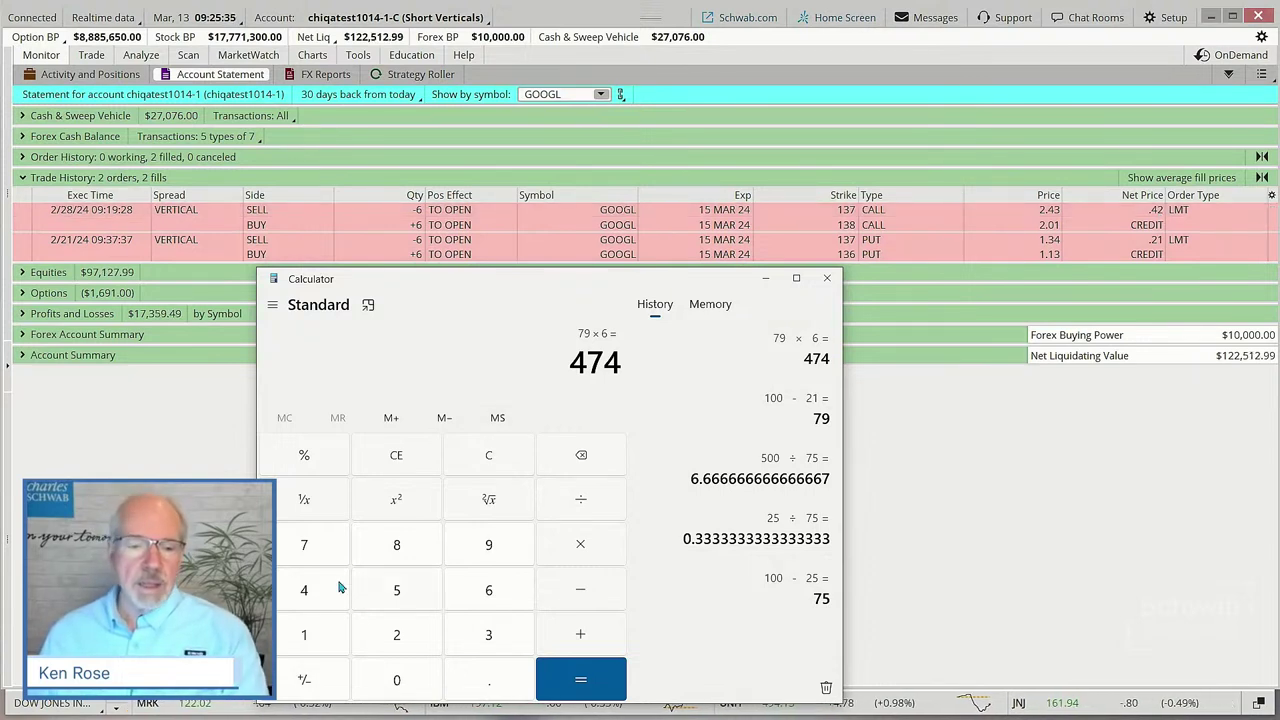
# Subtract the GOOGL call vertical's 42 credit from 79 in Calculator
pyautogui.click(306, 549)
pyautogui.click(505, 563)
pyautogui.click(586, 594)
pyautogui.click(315, 596)
pyautogui.click(395, 635)
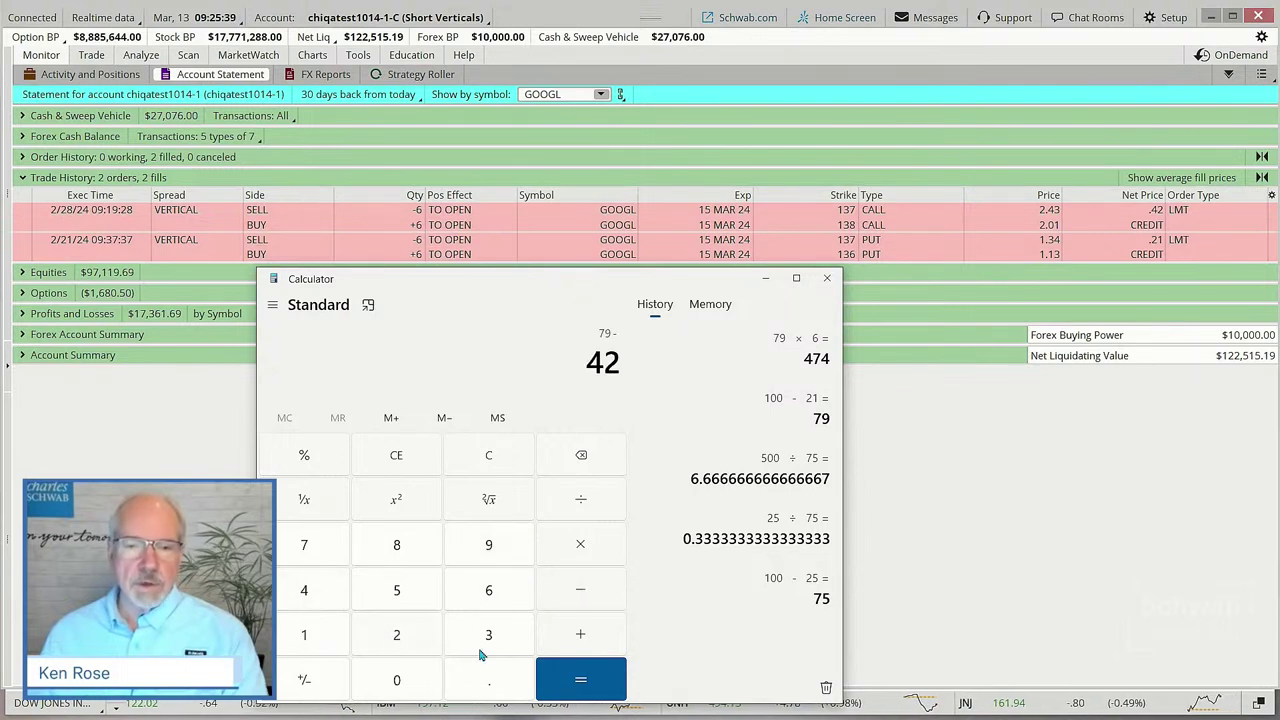
pyautogui.click(580, 679)
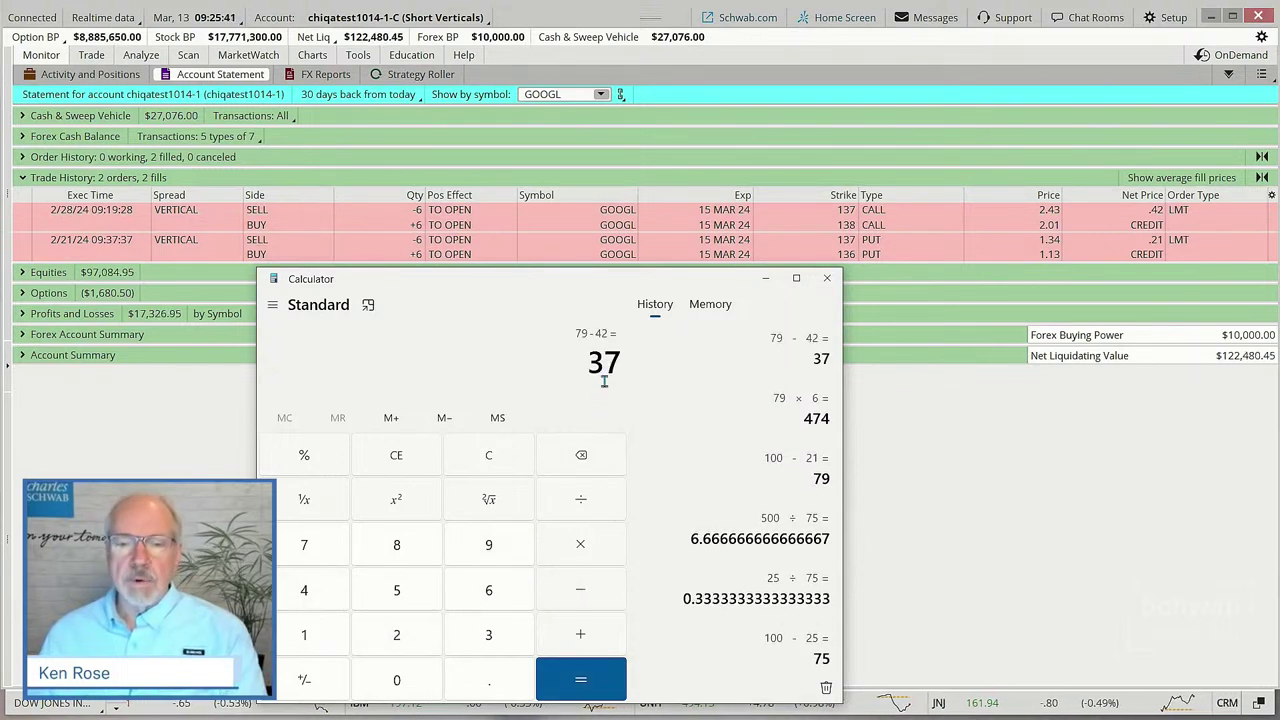
# Multiply the remaining per-contract risk of 37 by 6 contracts, and minimize Calculator
pyautogui.click(580, 546)
pyautogui.click(497, 600)
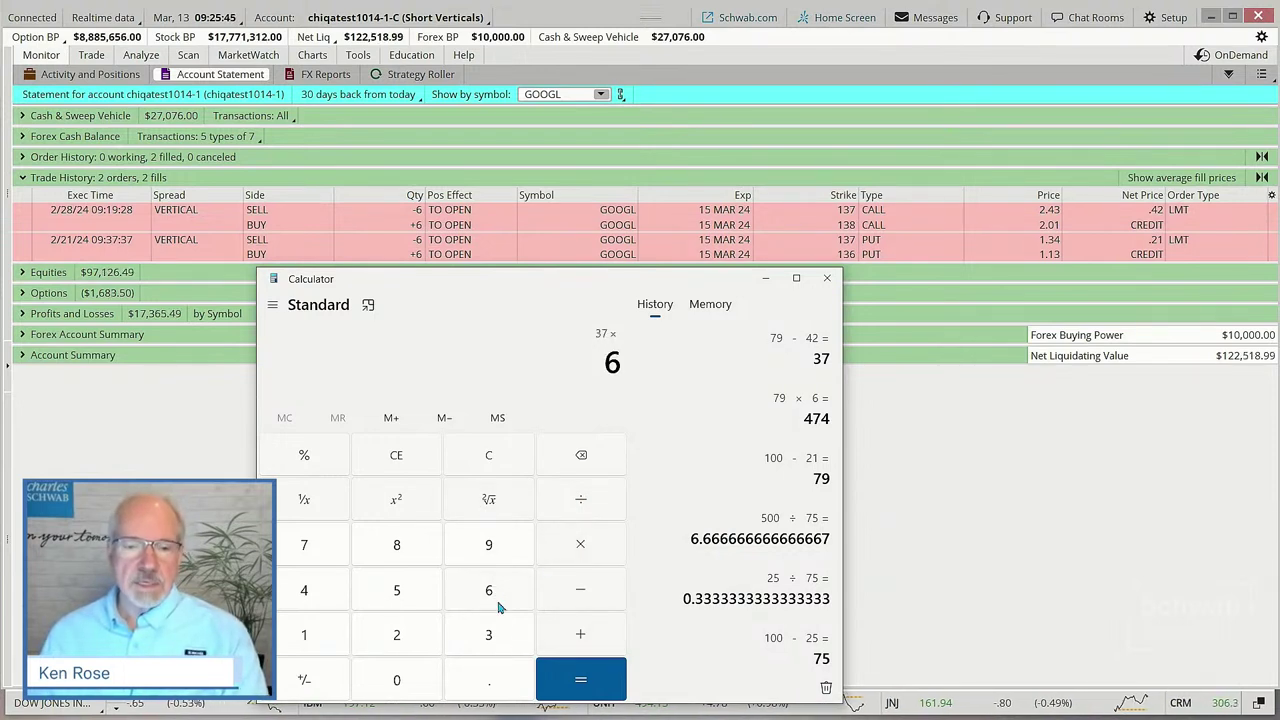
pyautogui.click(570, 672)
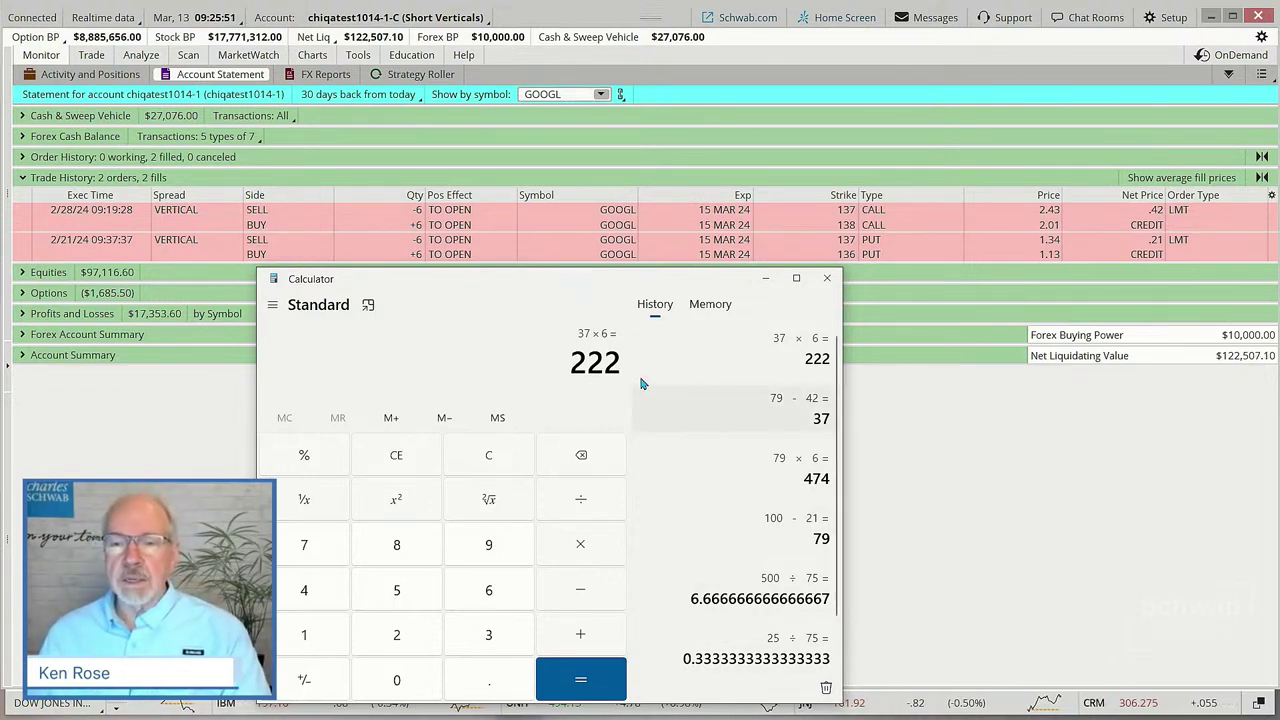
pyautogui.moveTo(595, 282); pyautogui.dragTo(600, 286)
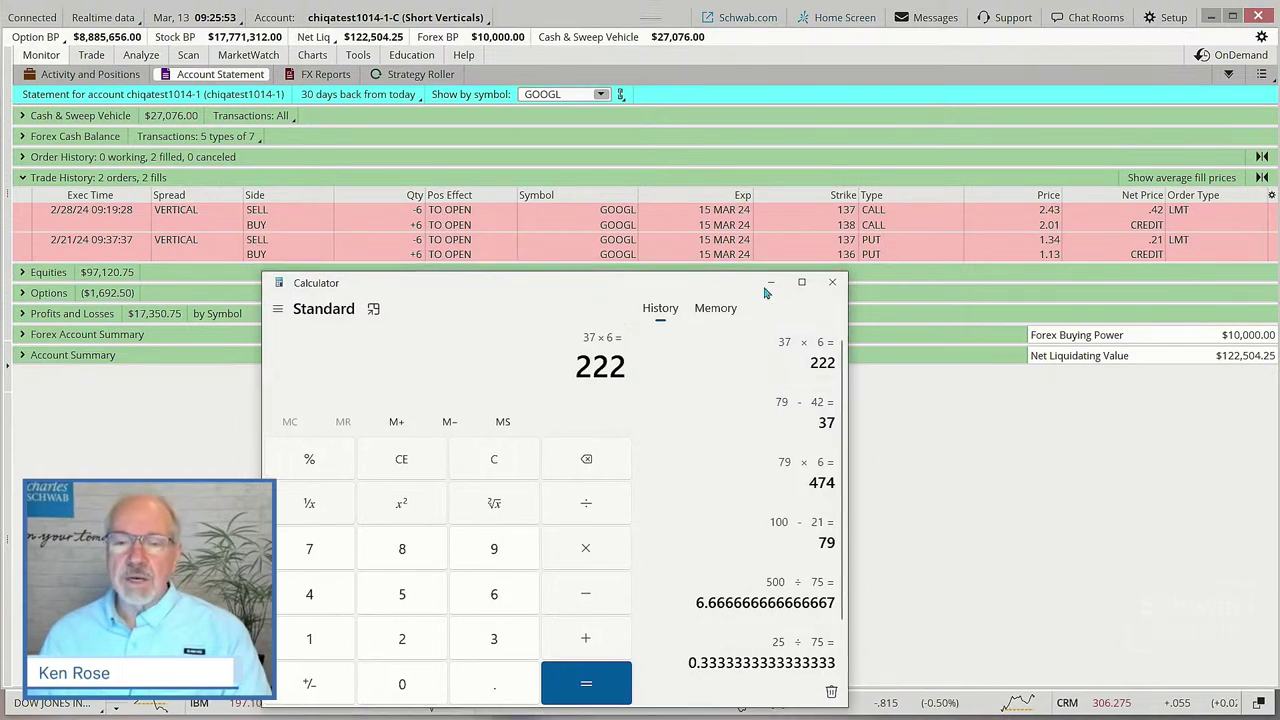
pyautogui.click(771, 286)
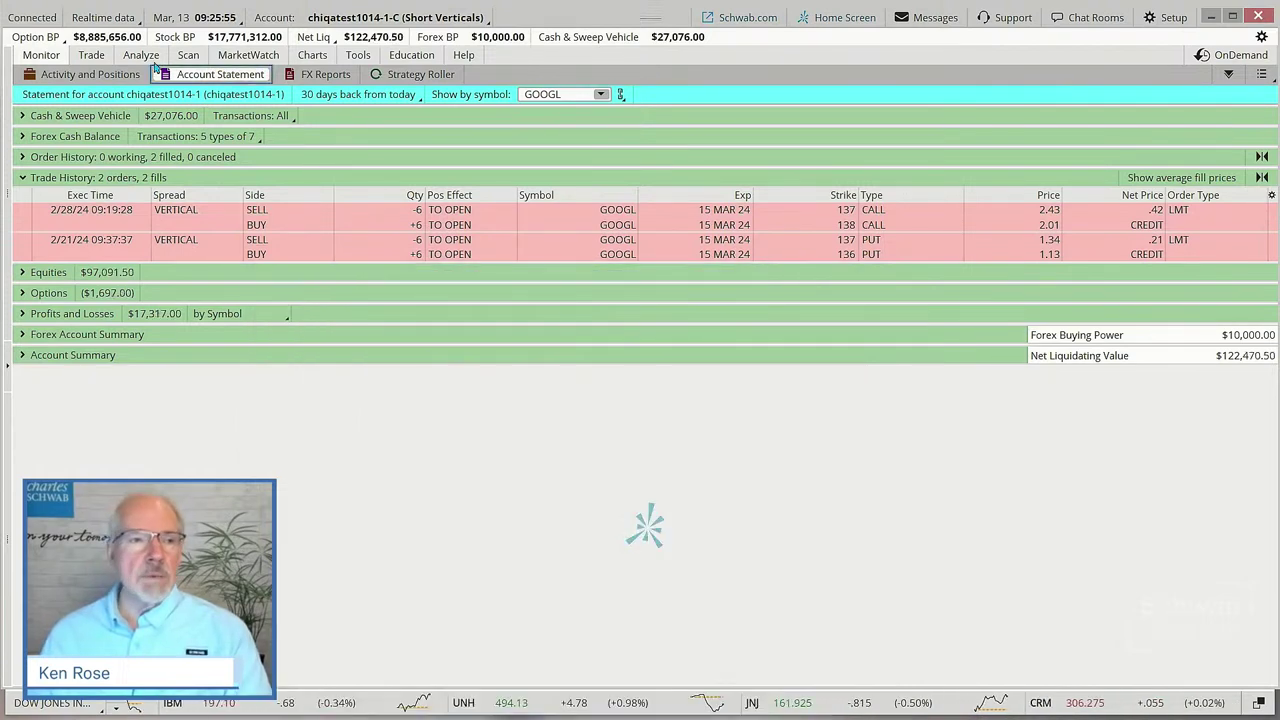
# Show the GOOGL risk profile with simulated trades hidden, so only the actual positions are plotted
pyautogui.click(141, 55)
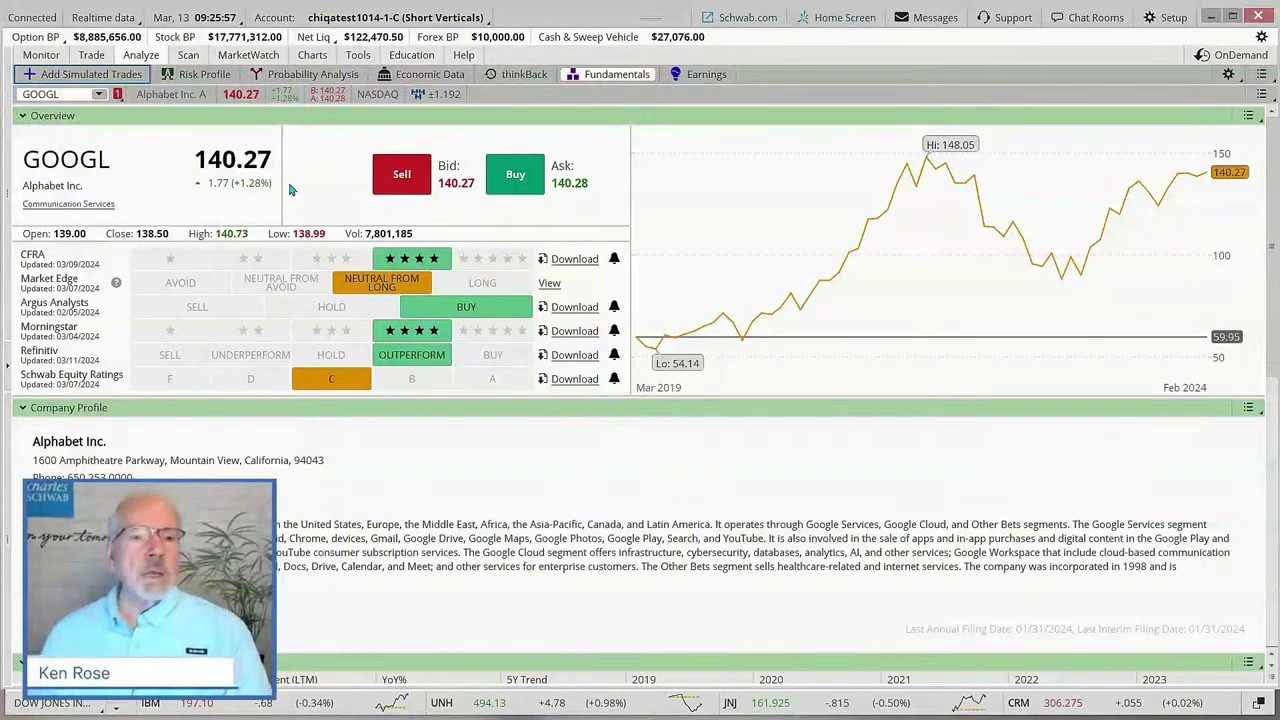
pyautogui.click(200, 74)
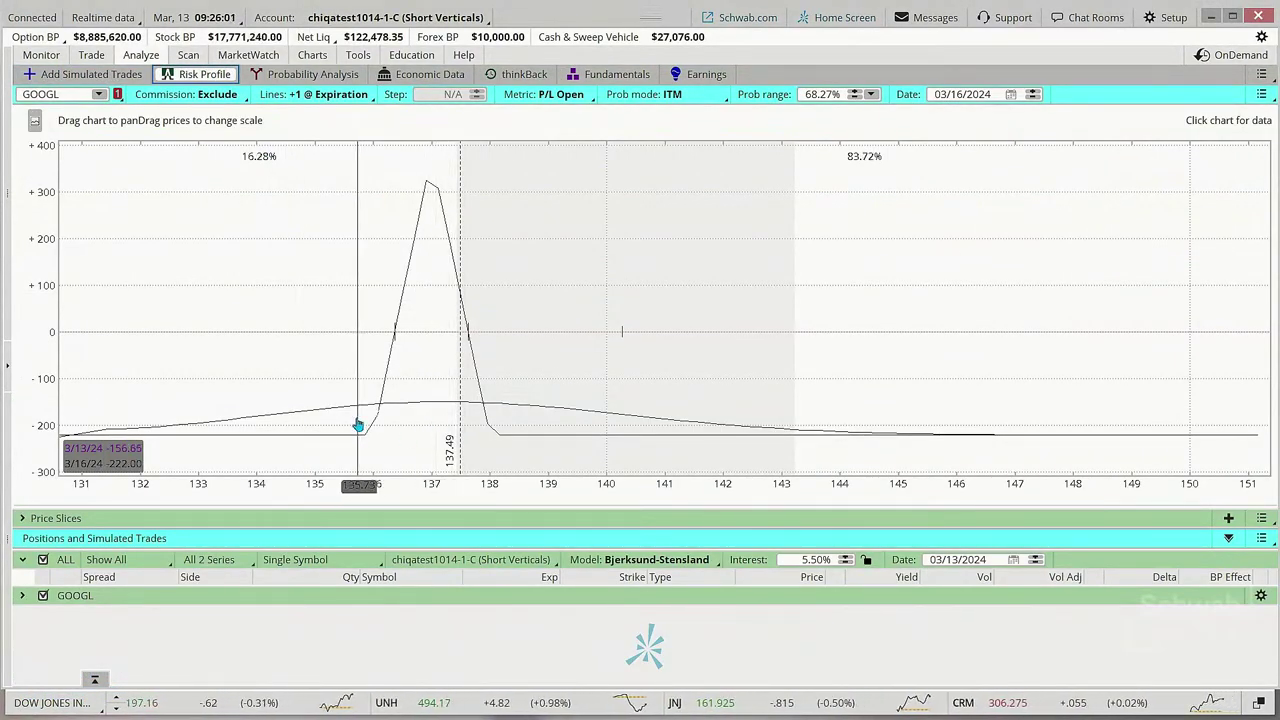
pyautogui.click(131, 563)
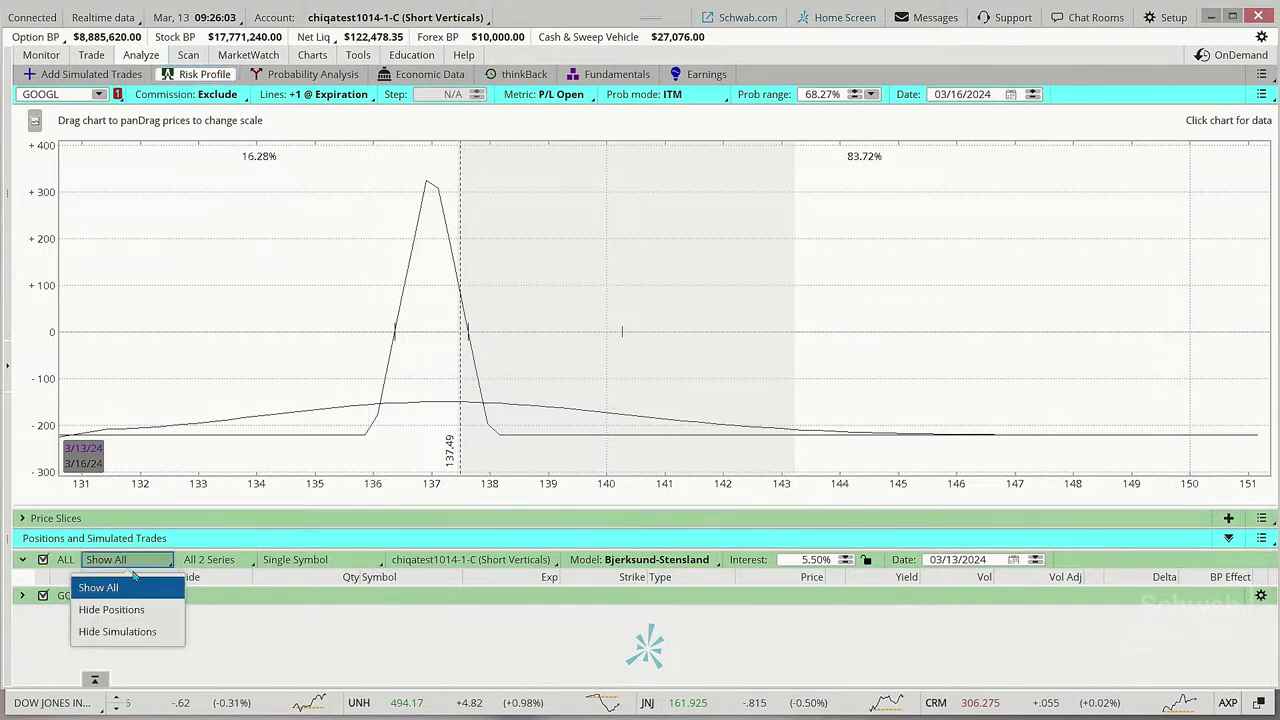
pyautogui.click(117, 631)
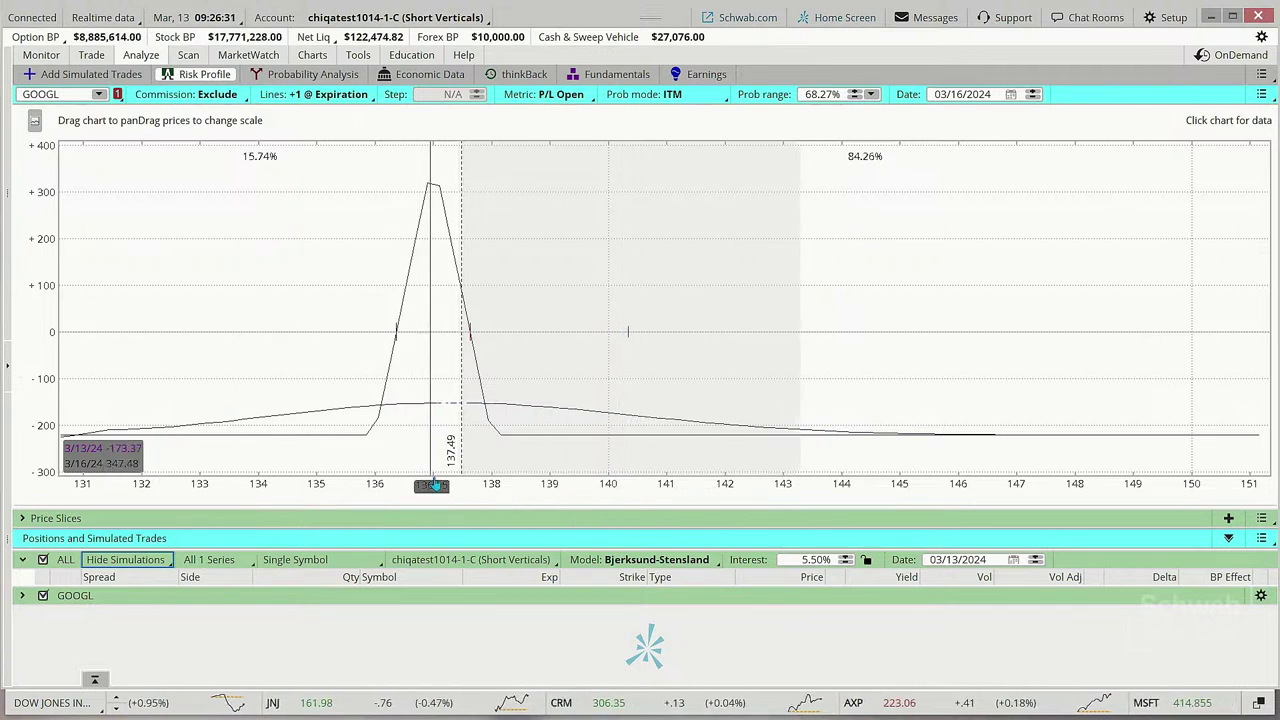
# Review the GOOGL price chart and bring up the account's activity and positions
pyautogui.click(312, 54)
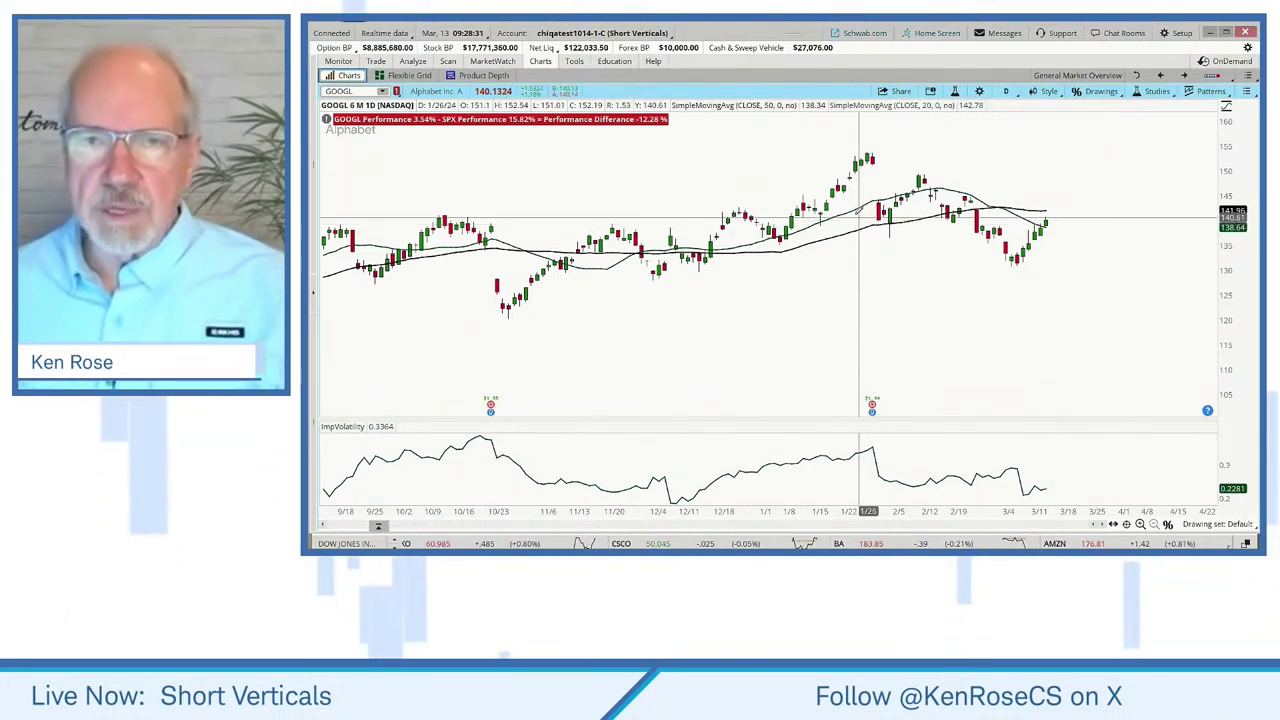
pyautogui.click(338, 61)
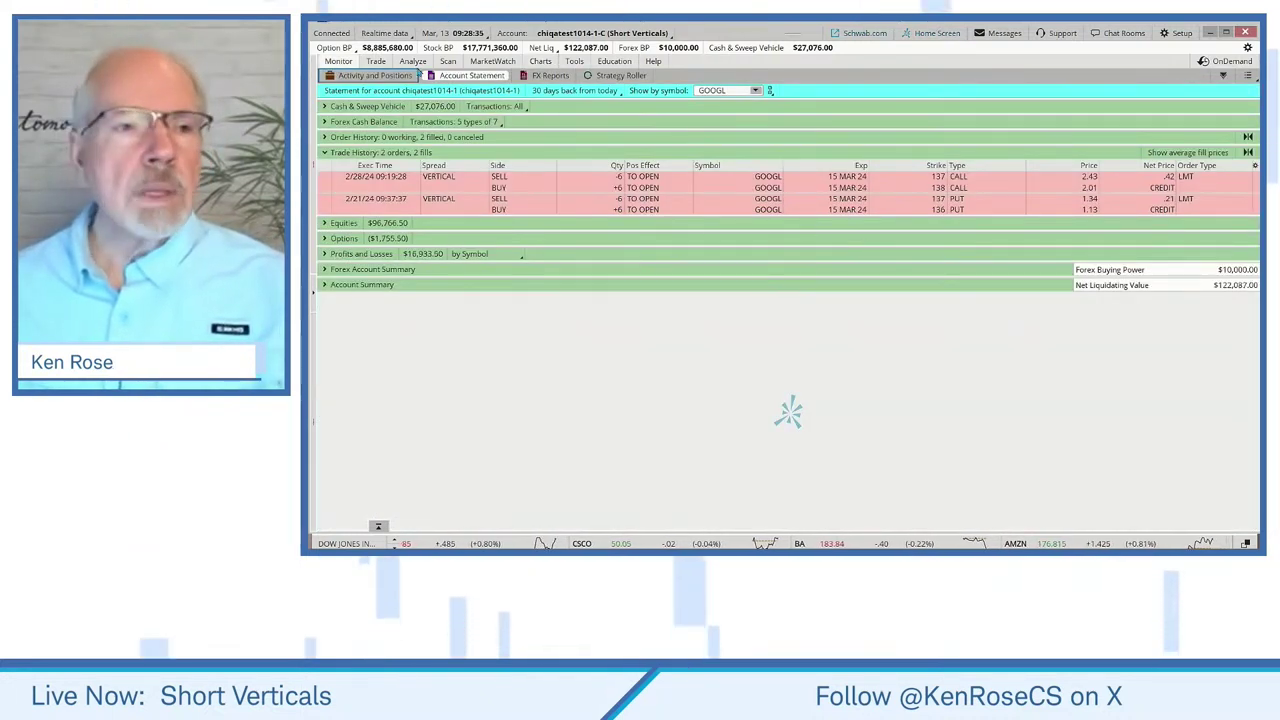
pyautogui.moveTo(389, 65)
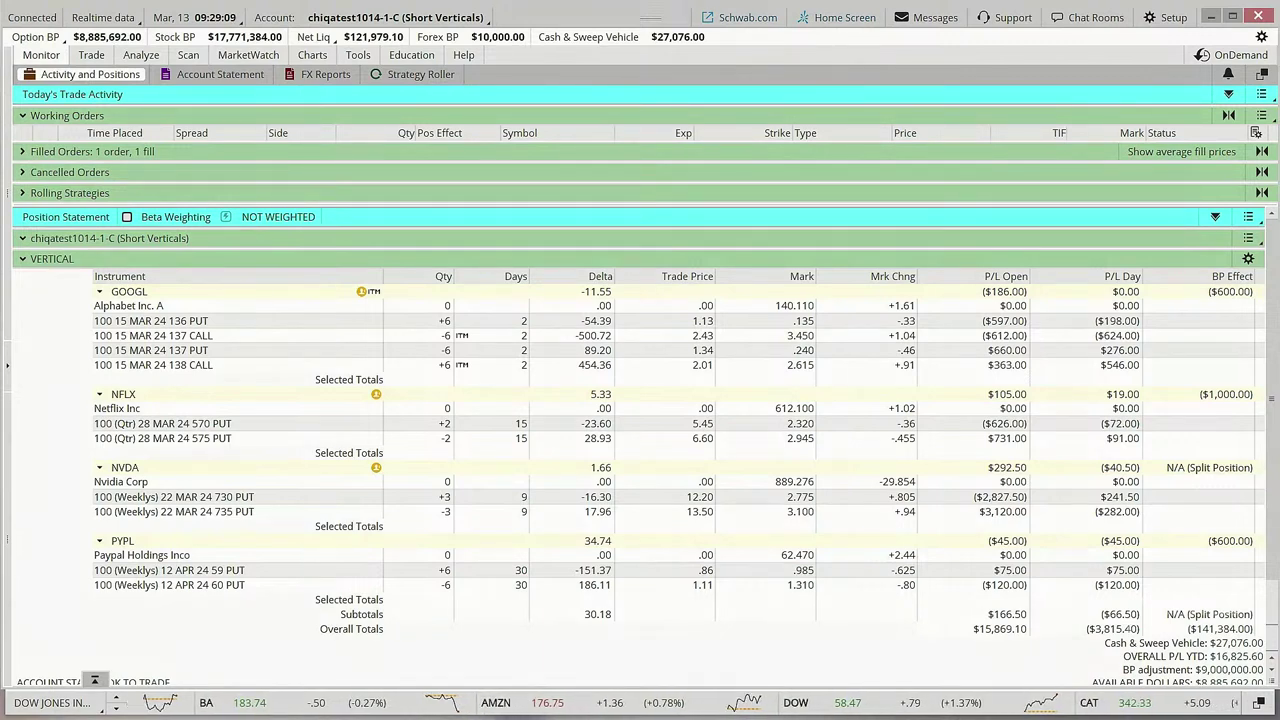
# Mark the GOOGL 137 and 138 call legs with the annotation pen, clear the marks and exit annotation
pyautogui.moveTo(842, 32); pyautogui.dragTo(31, 74)
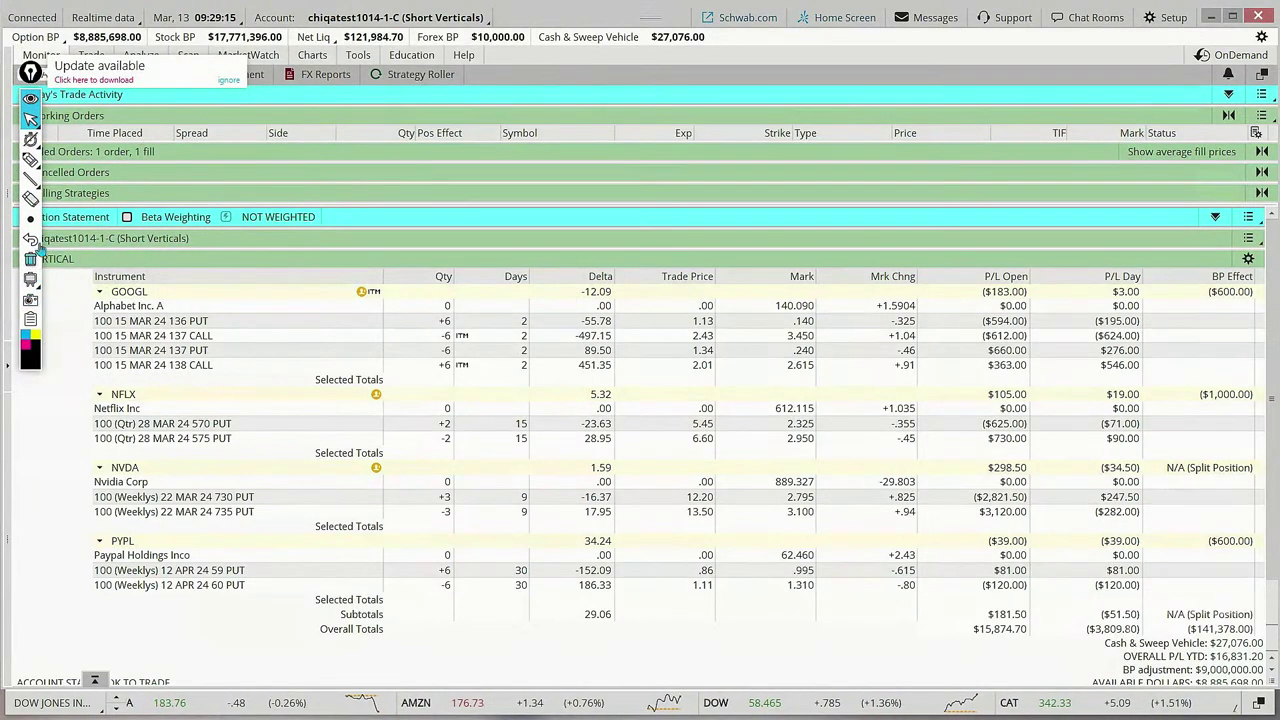
pyautogui.moveTo(33, 163)
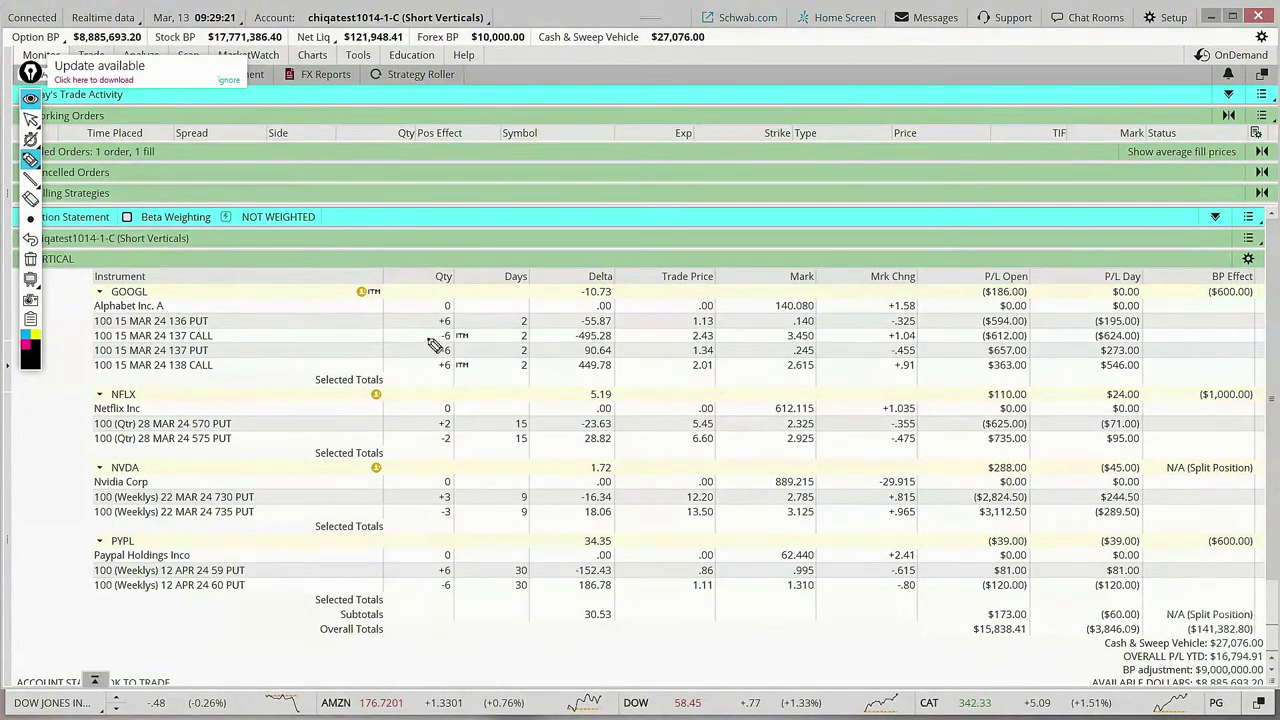
pyautogui.moveTo(415, 336); pyautogui.dragTo(427, 364)
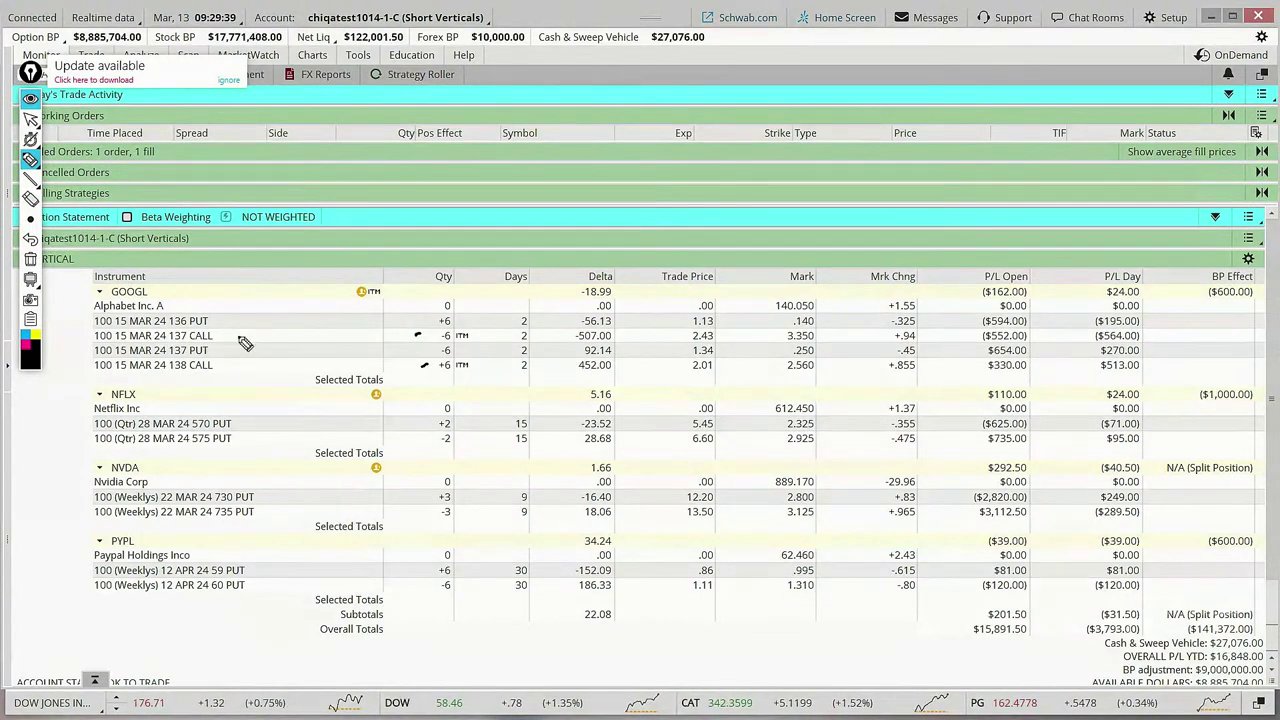
pyautogui.moveTo(226, 338); pyautogui.dragTo(258, 333)
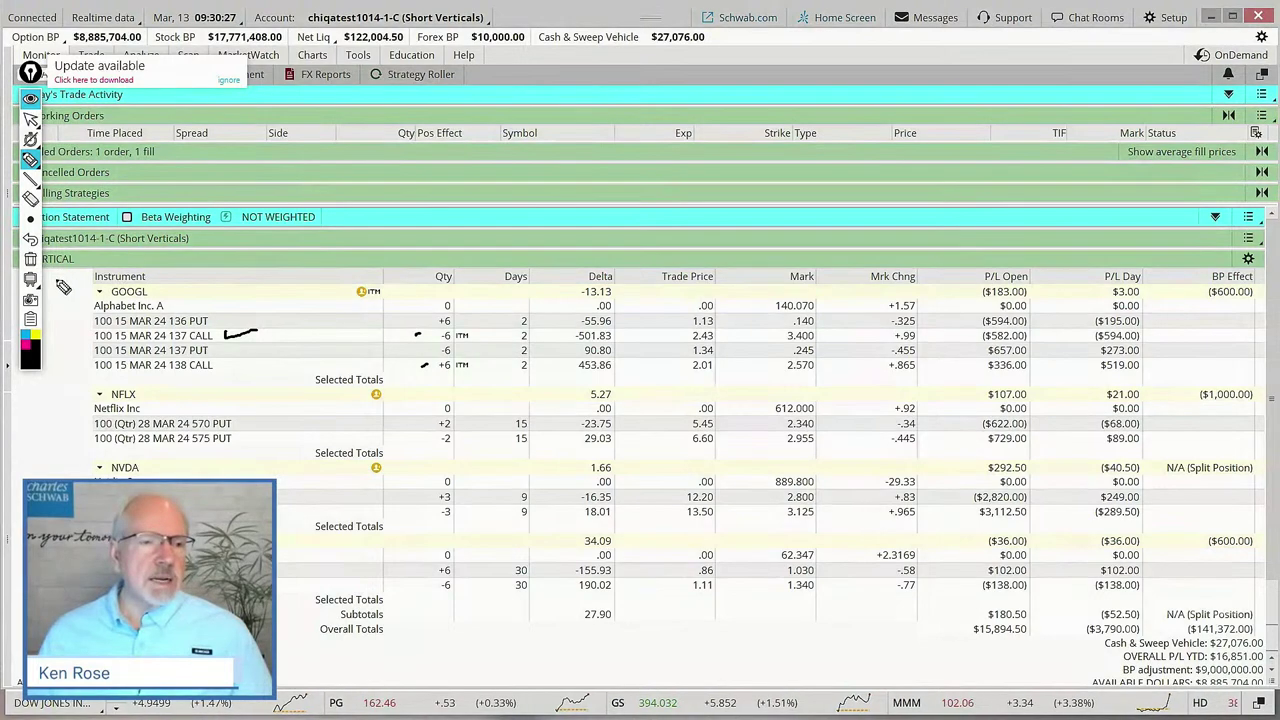
pyautogui.click(30, 259)
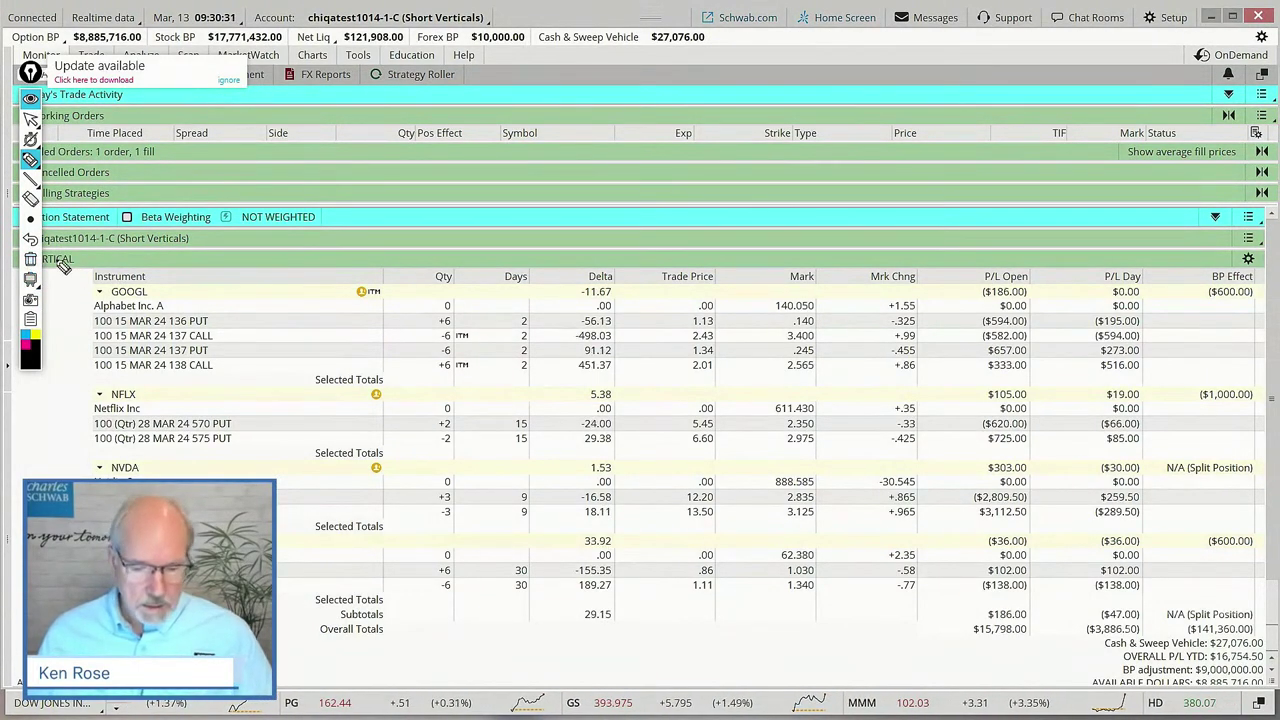
pyautogui.press('Escape')
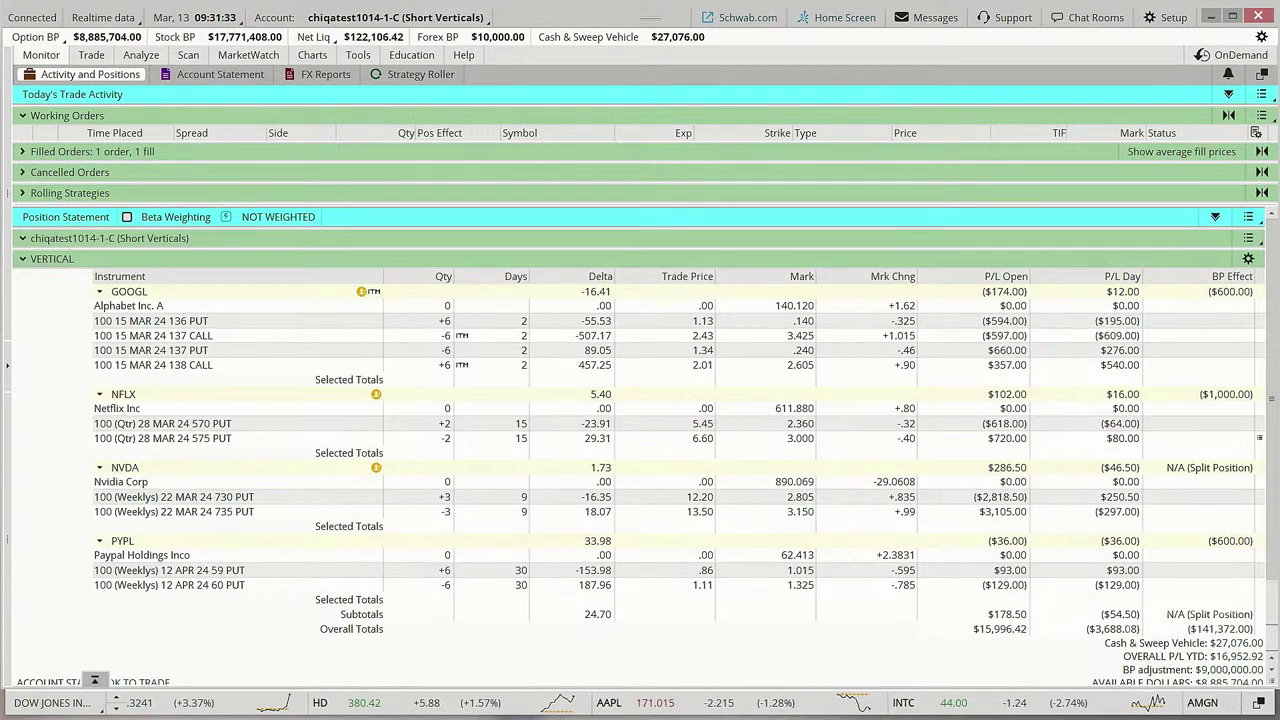
# Bring up Calculator, shrink its window and place it below the GOOGL position rows
pyautogui.hotkey('alt', 'Tab')
pyautogui.moveTo(588, 294); pyautogui.dragTo(582, 163)
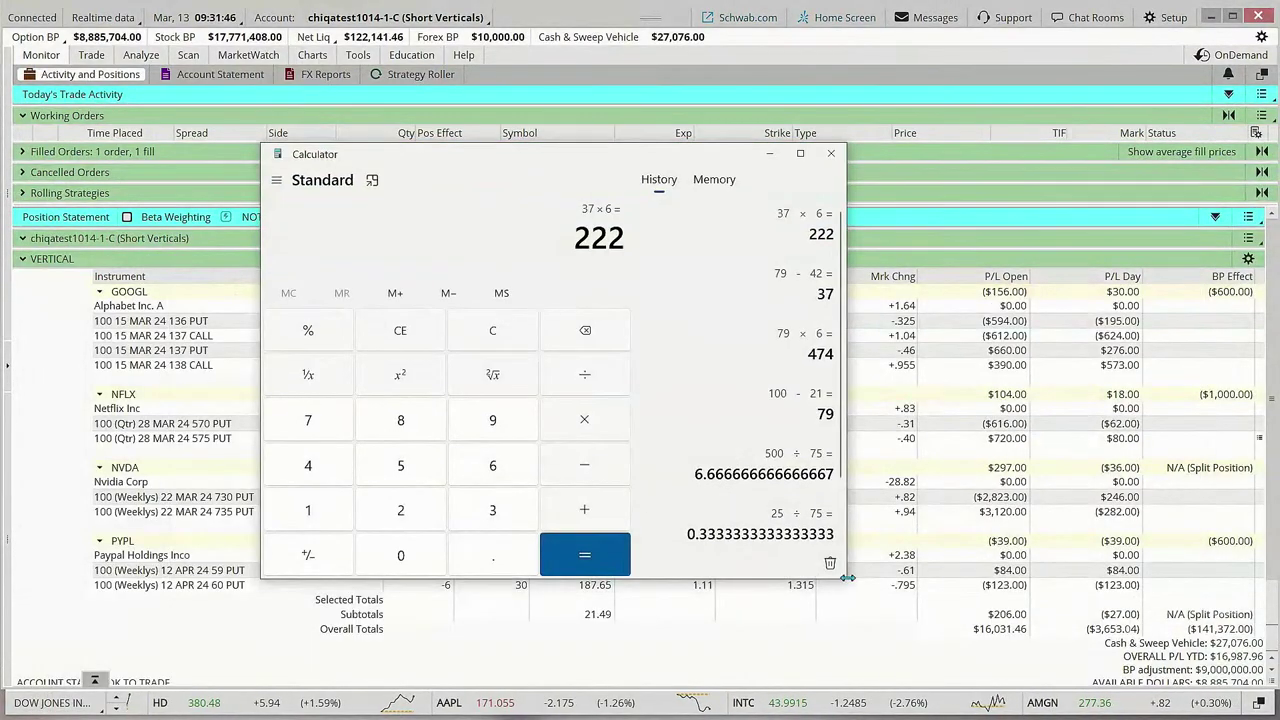
pyautogui.moveTo(846, 580); pyautogui.dragTo(632, 477)
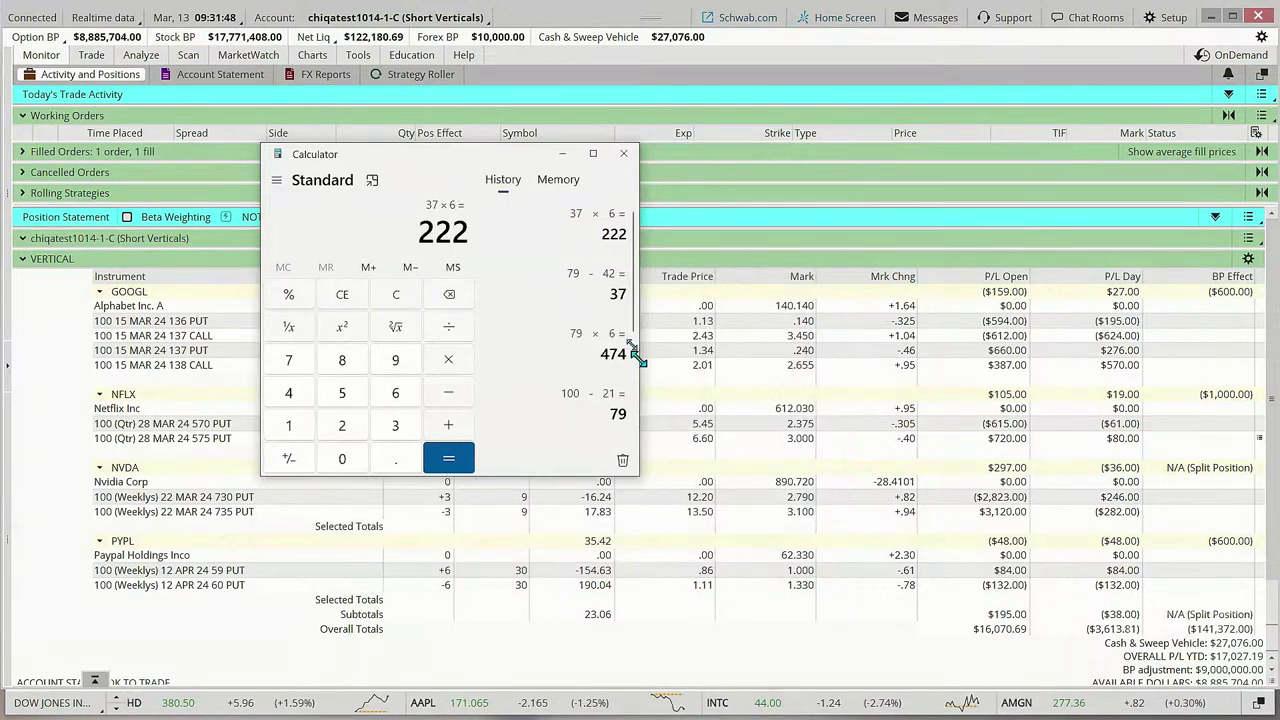
pyautogui.moveTo(476, 156); pyautogui.dragTo(672, 392)
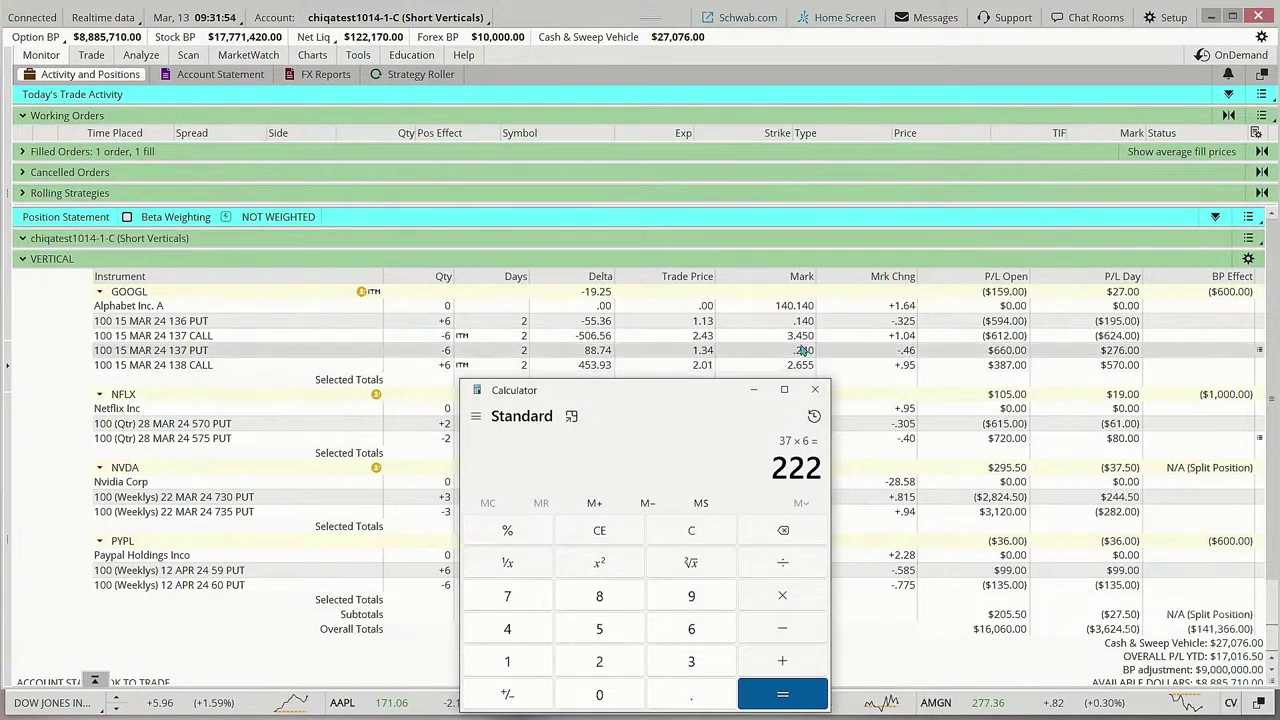
# Clear Calculator and subtract the 138 call's 265 from the 137 call's 345 to get the call vertical's closing cost
pyautogui.click(695, 535)
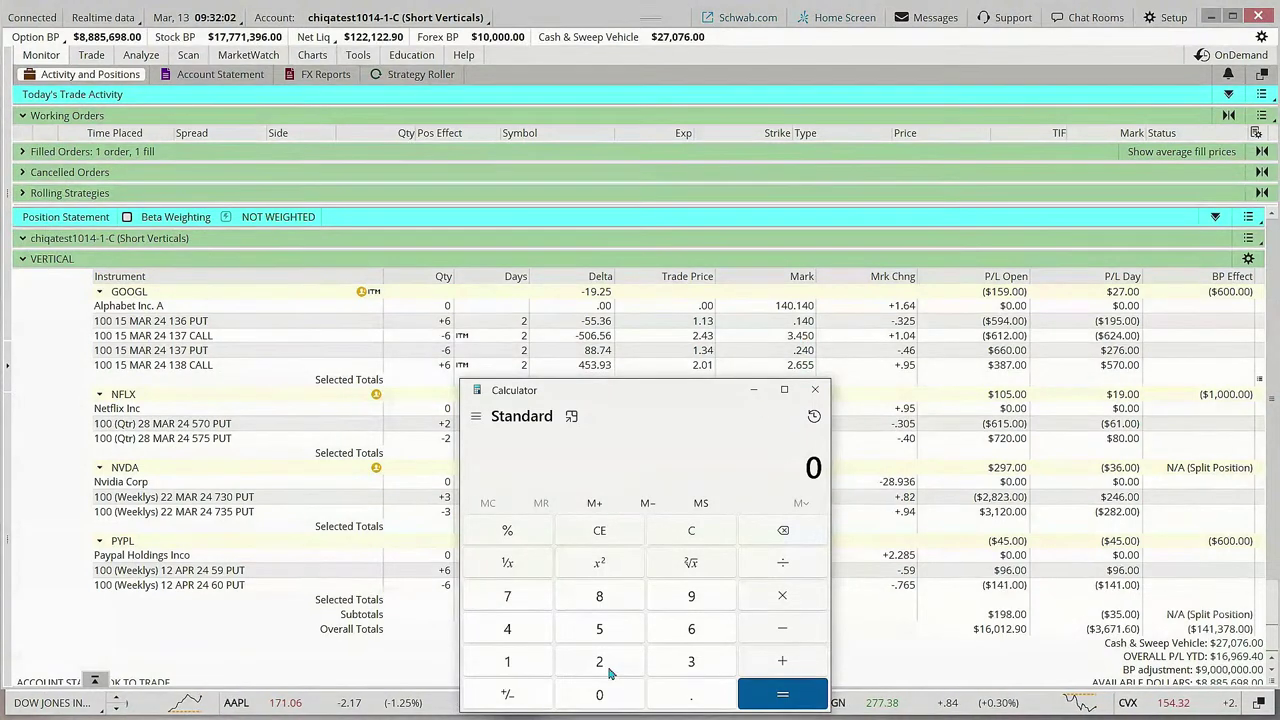
pyautogui.click(689, 660)
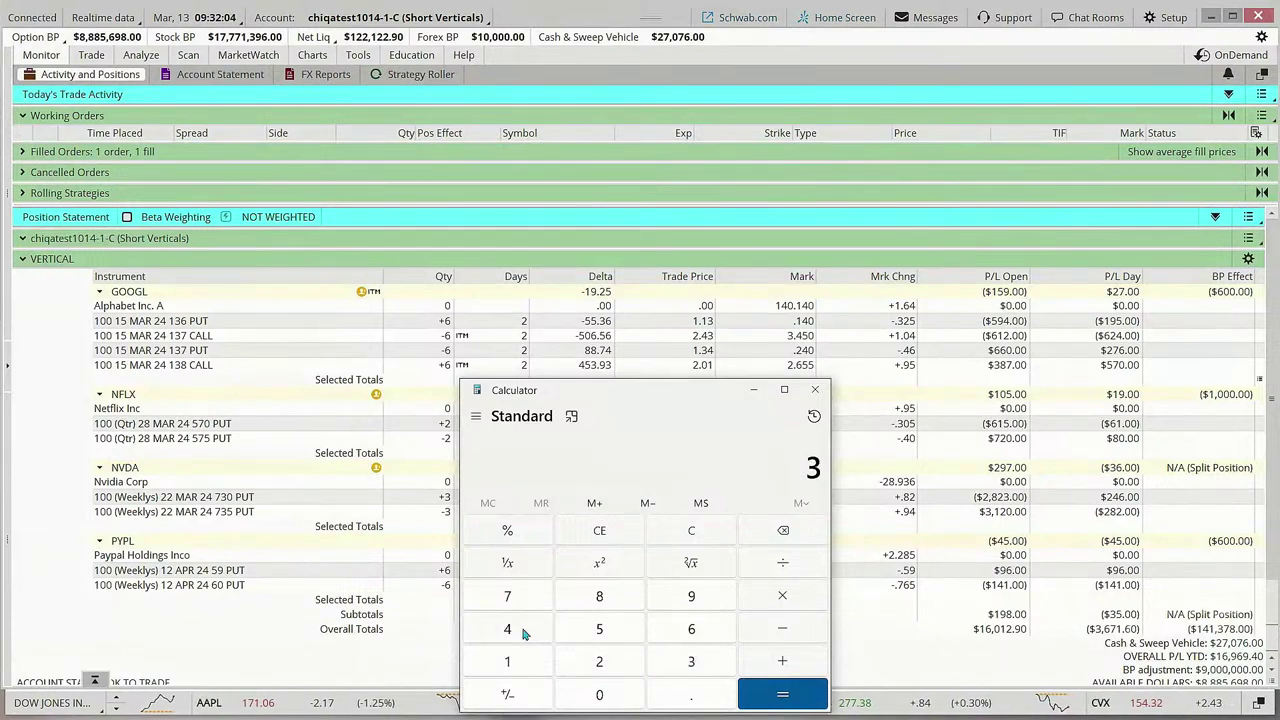
pyautogui.click(522, 633)
pyautogui.click(600, 630)
pyautogui.click(781, 628)
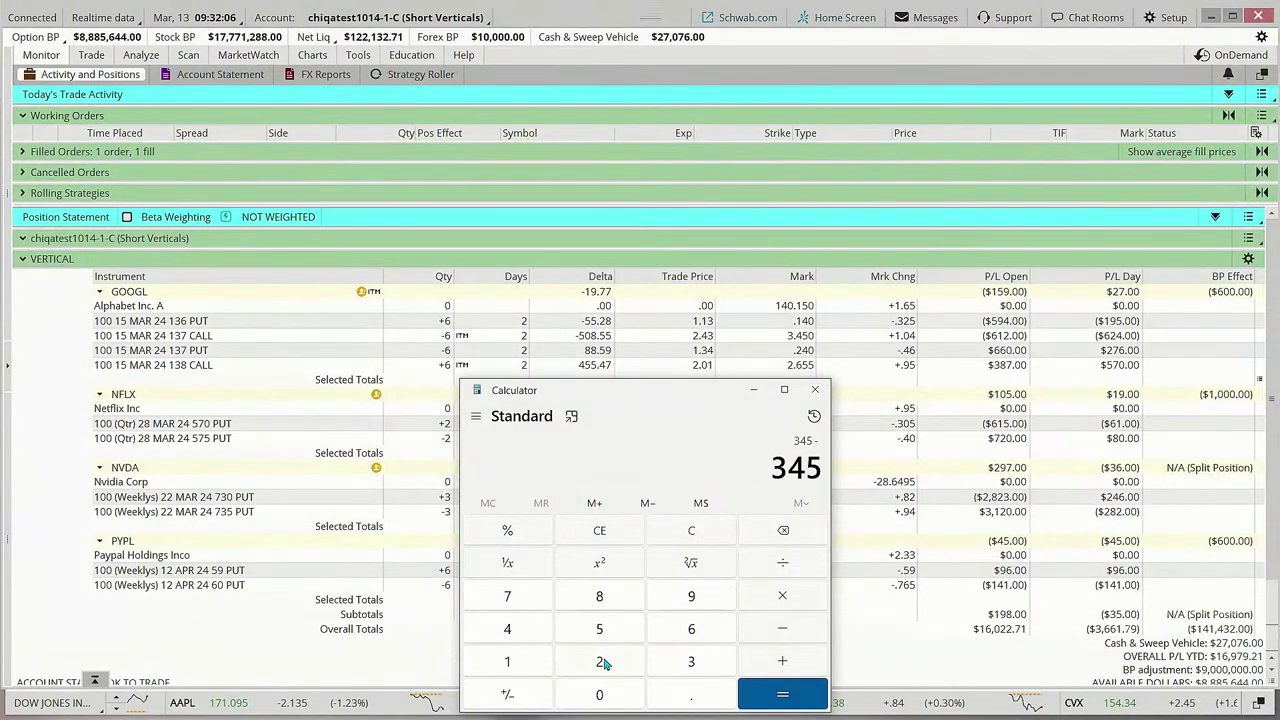
pyautogui.click(600, 661)
pyautogui.click(689, 630)
pyautogui.click(606, 630)
pyautogui.click(780, 694)
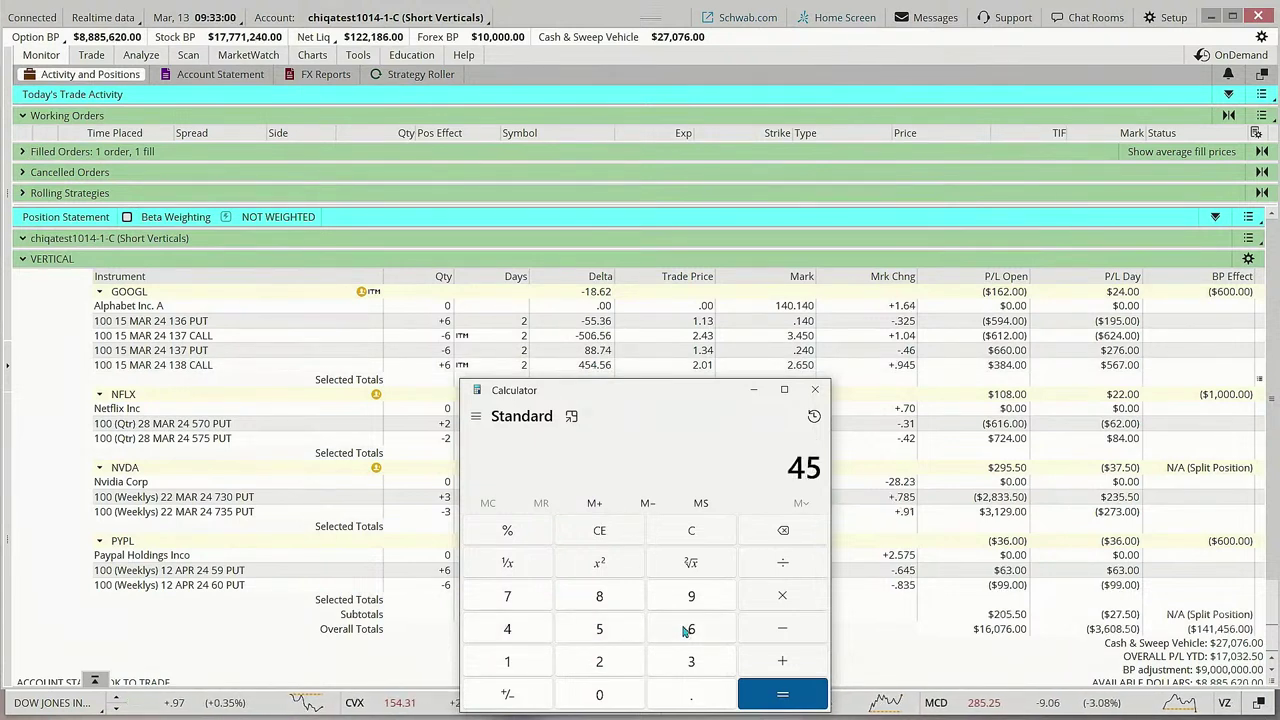
# Divide 80 by 76 in Calculator and minimize it
pyautogui.click(757, 700)
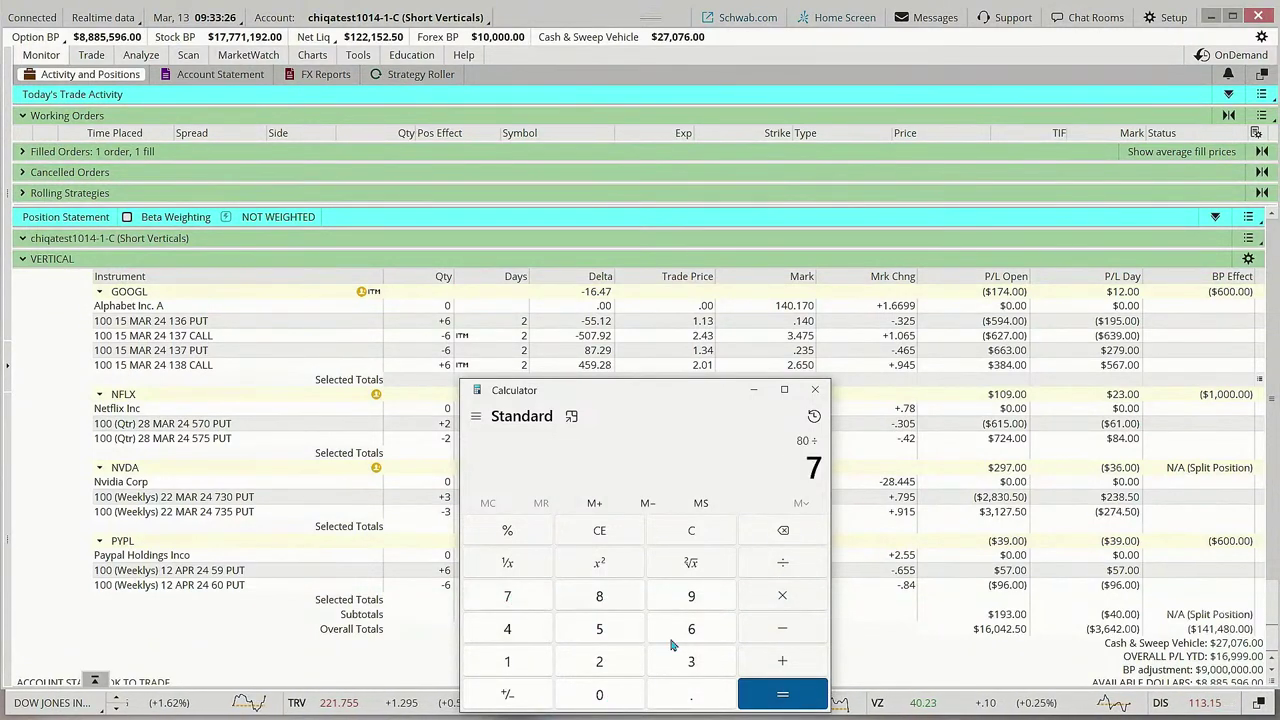
pyautogui.click(782, 700)
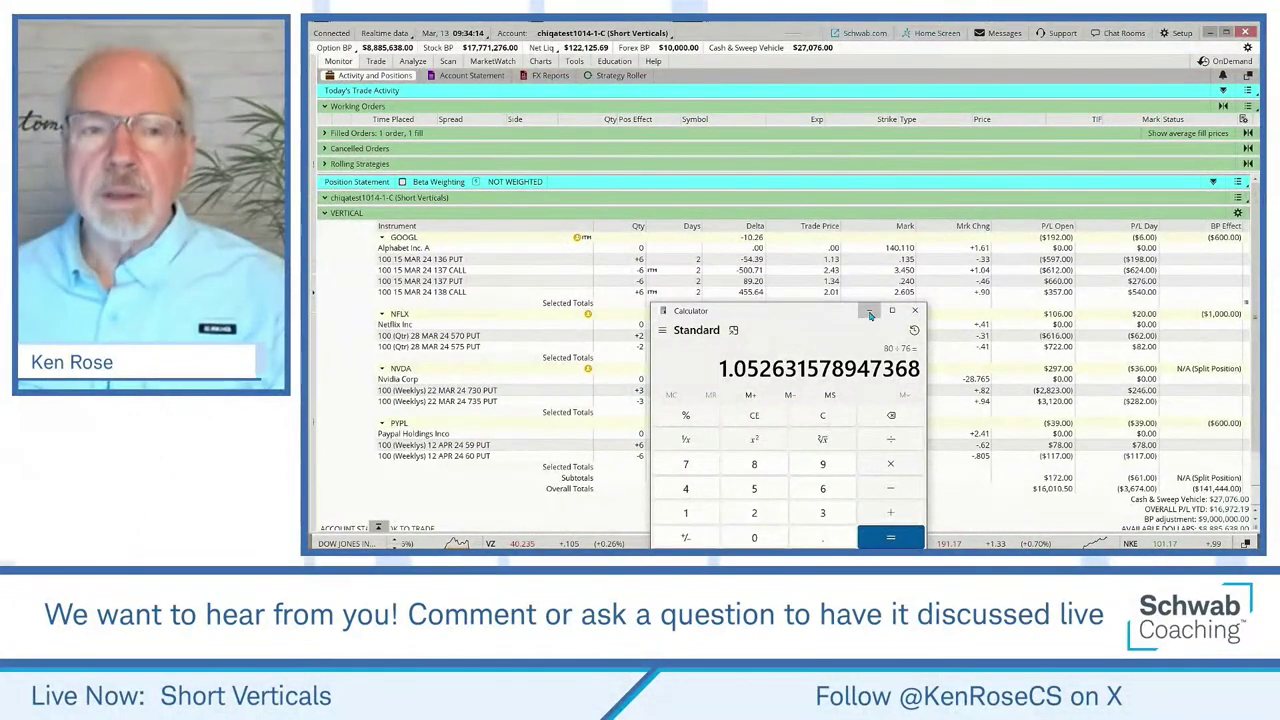
pyautogui.click(870, 315)
# Review the GOOGL price chart and return to the position statement
pyautogui.click(540, 61)
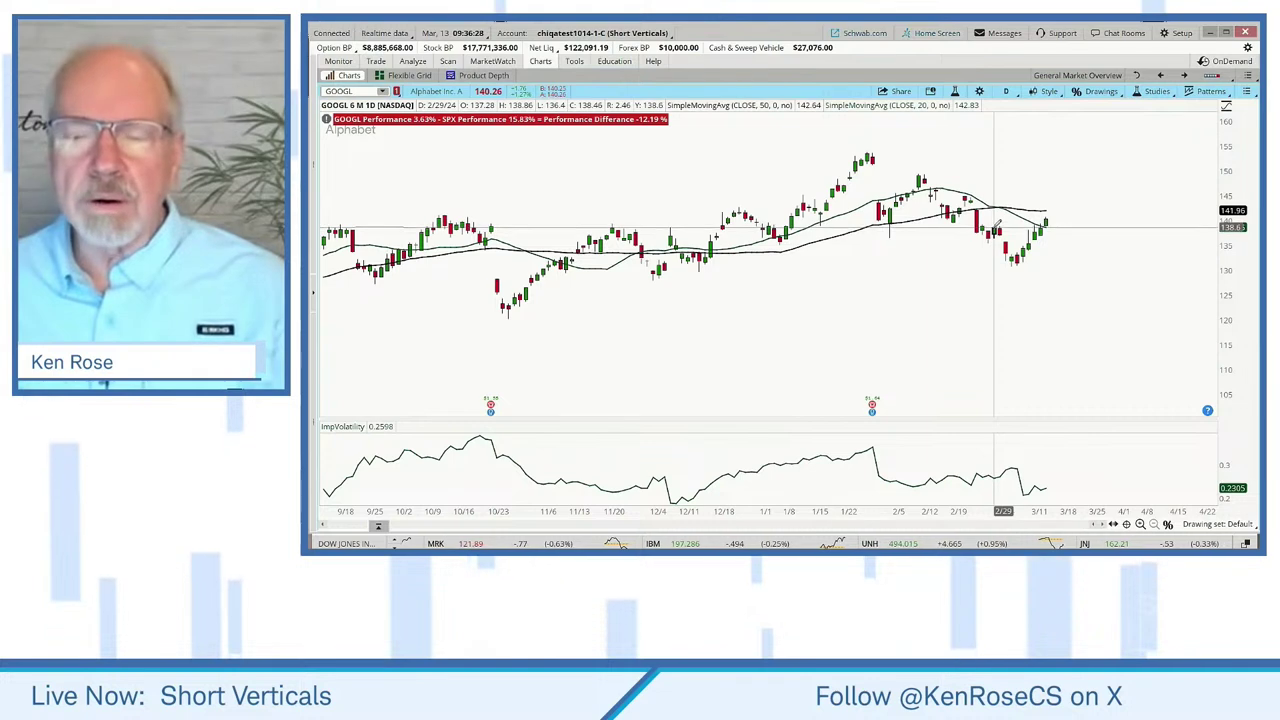
pyautogui.click(338, 62)
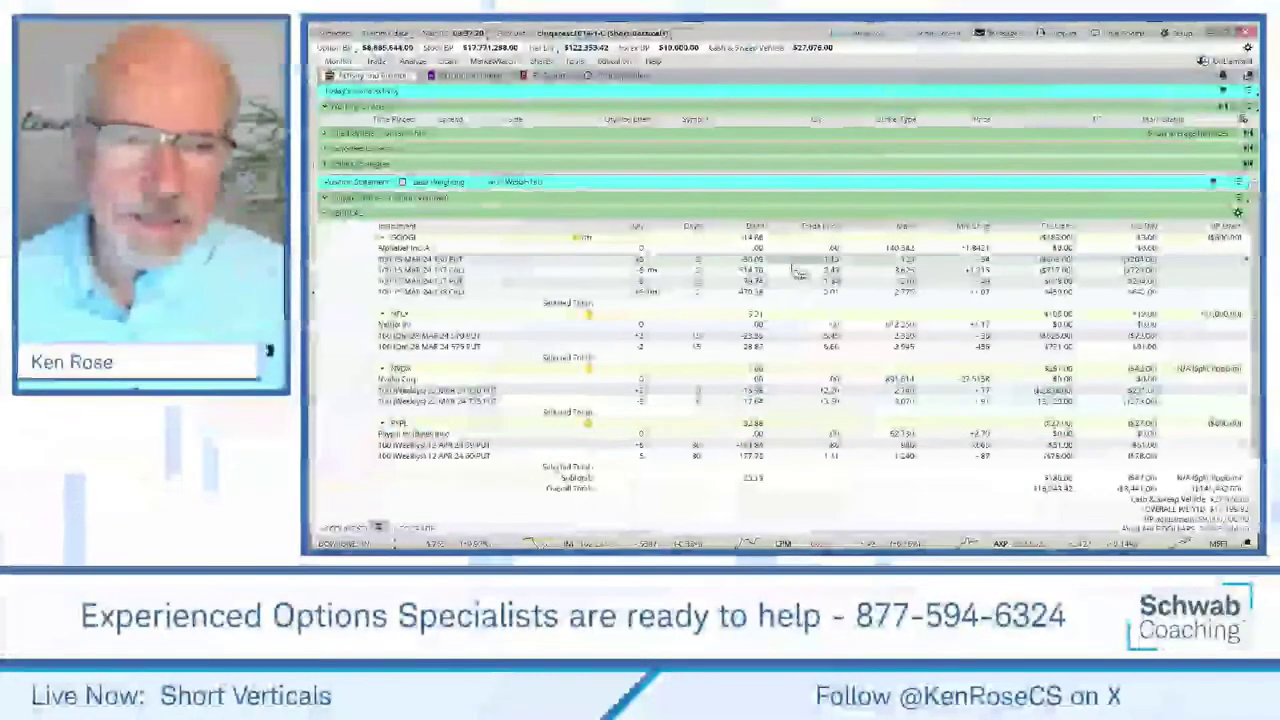
# Reopen the GOOGL risk profile and shift the graph to cover prices from about 126 to 146
pyautogui.click(412, 61)
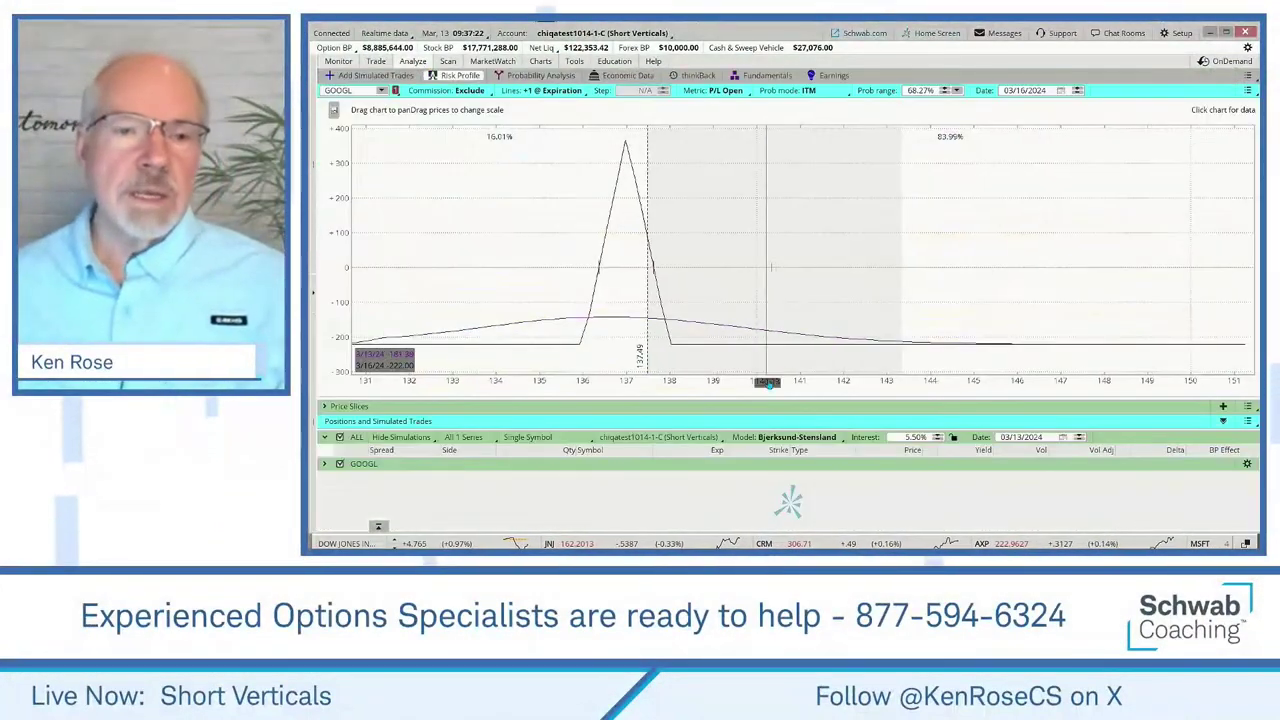
pyautogui.moveTo(638, 314); pyautogui.dragTo(845, 320)
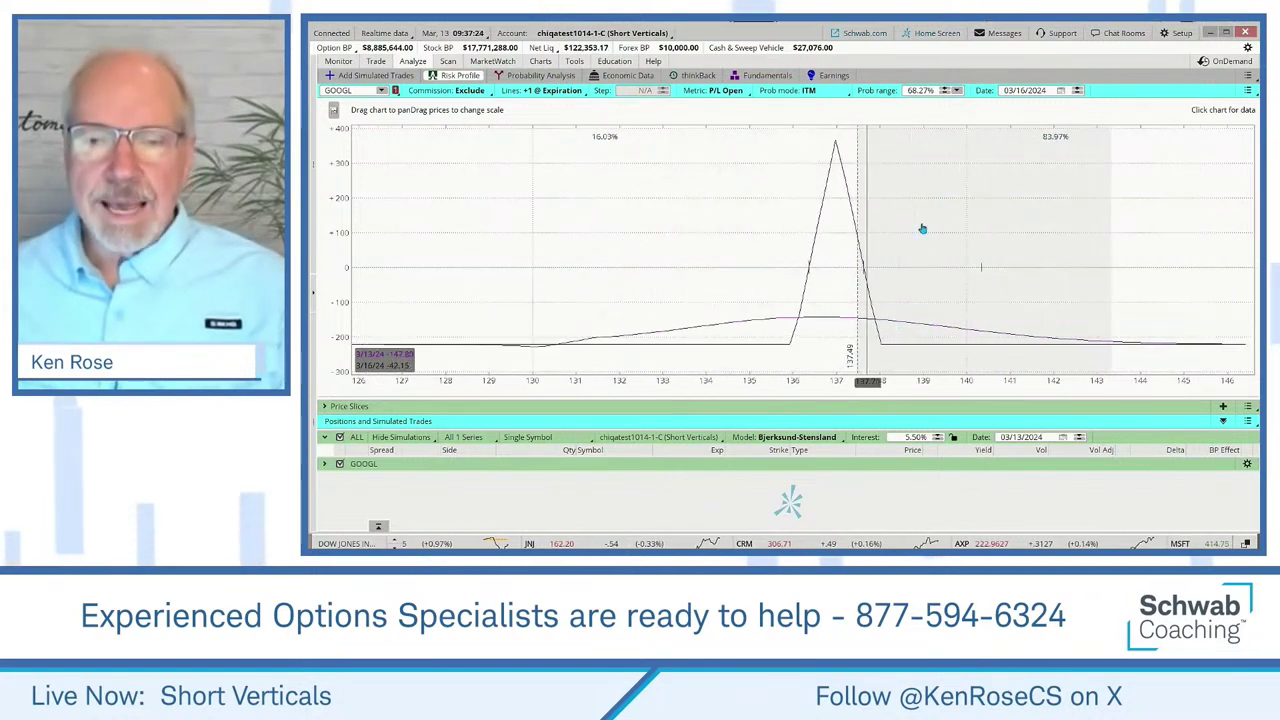